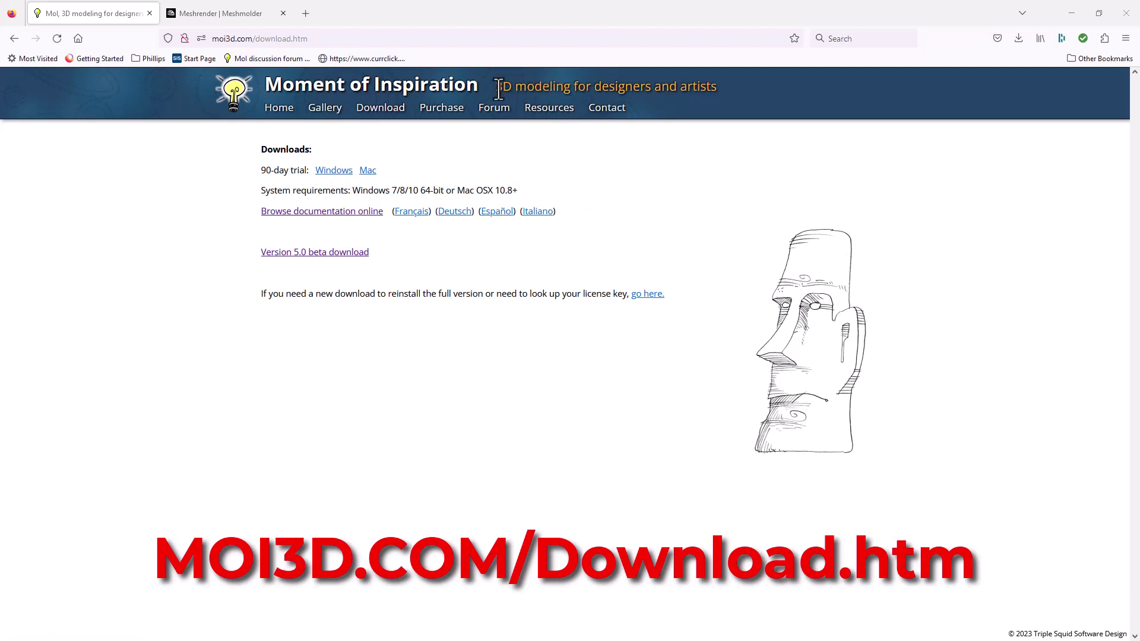
# - Go to the Meshrender page of the Meshmolder site and scroll to its purchase and download details
pyautogui.moveTo(520, 91); pyautogui.dragTo(745, 94)
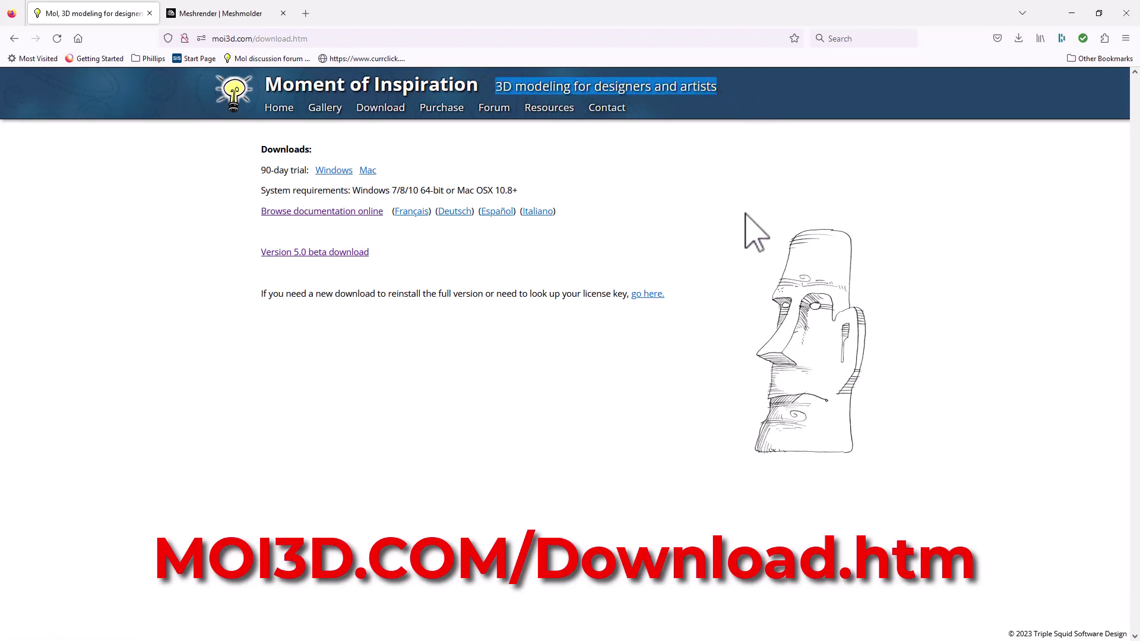
pyautogui.click(653, 184)
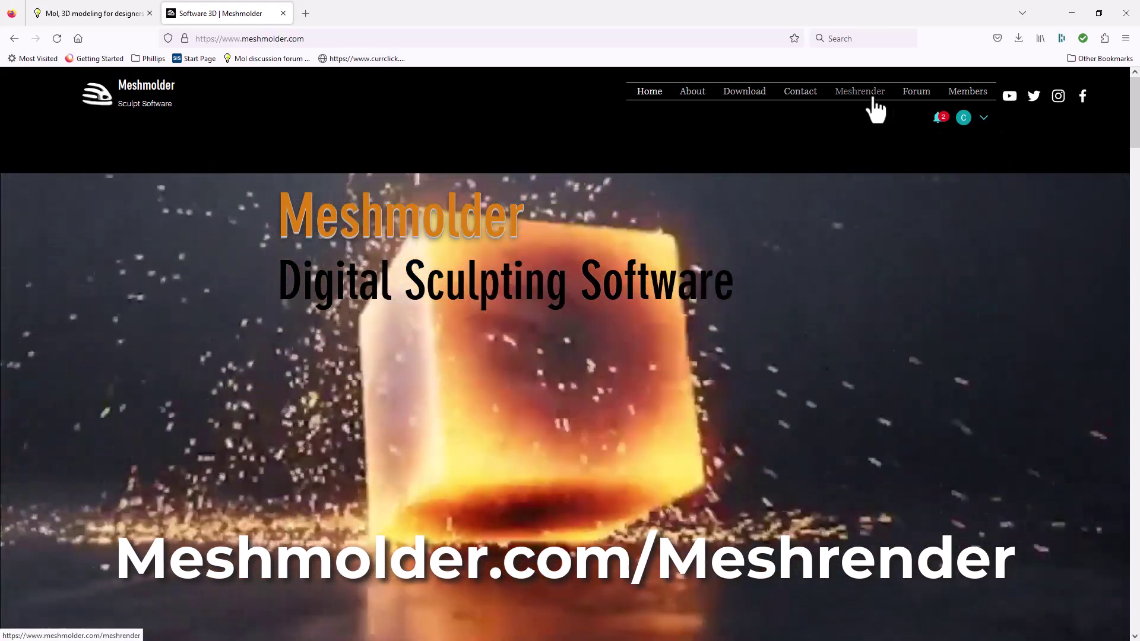
pyautogui.click(873, 107)
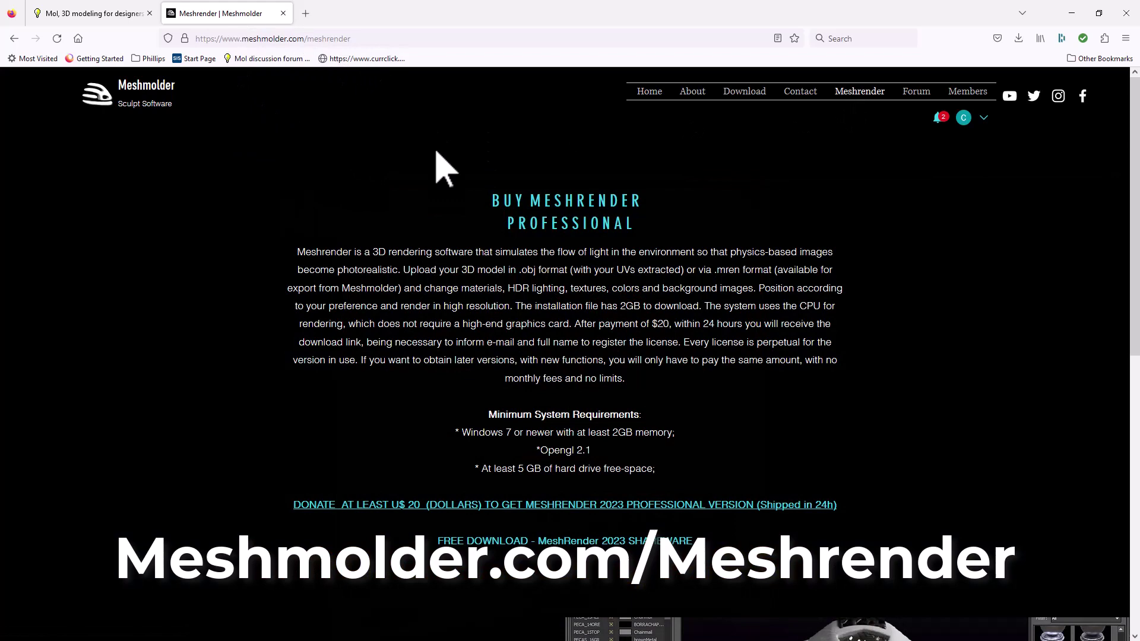
pyautogui.scroll(-1, 592, 537)
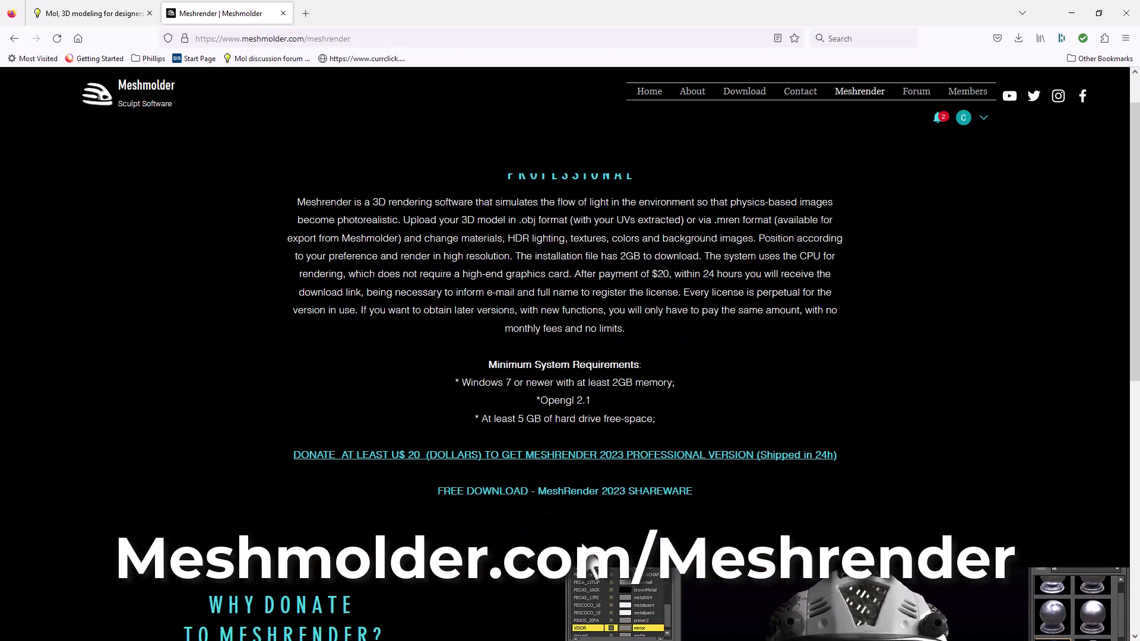
pyautogui.scroll(-1, 664, 515)
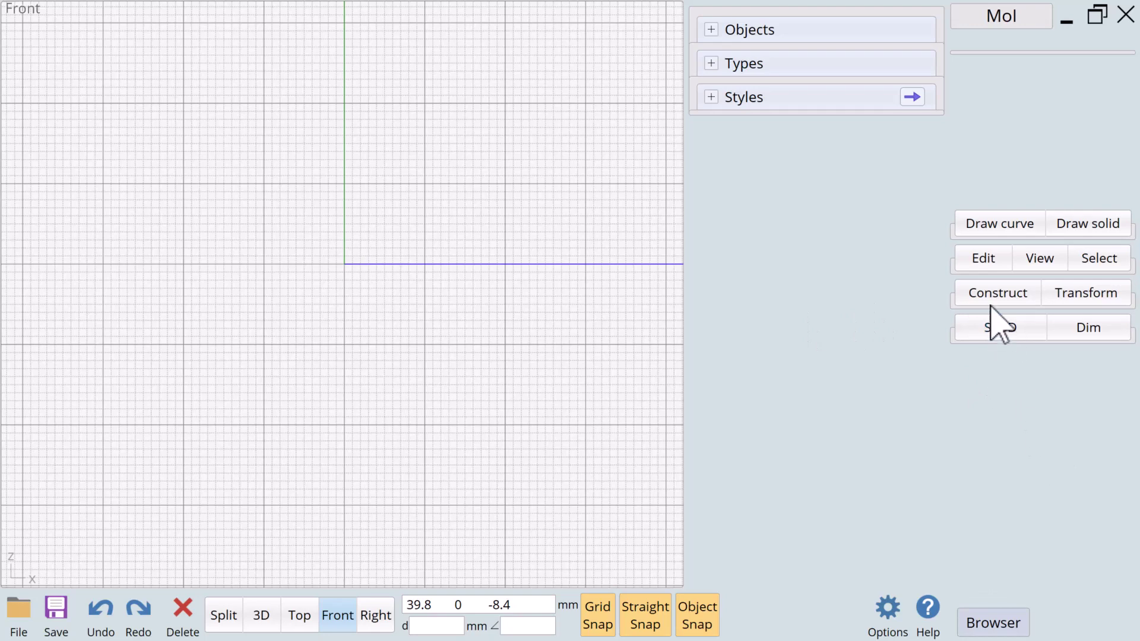
# - Draw a 3-point arc in Front view from the top of the vertical axis downward, bulging right
pyautogui.click(982, 226)
pyautogui.click(1017, 299)
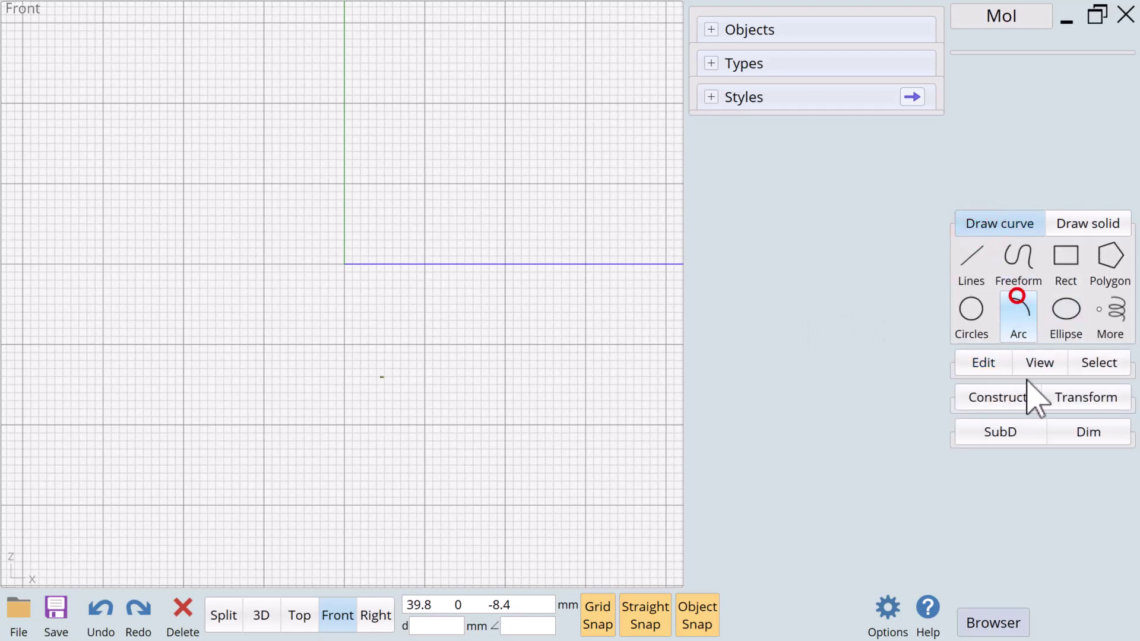
pyautogui.click(1054, 314)
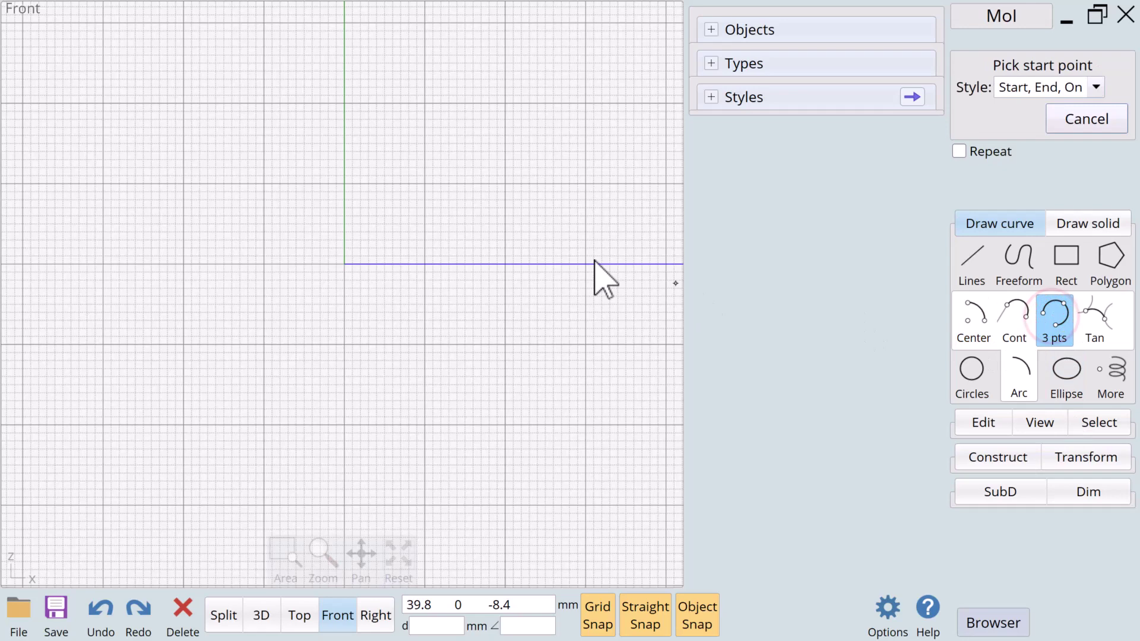
pyautogui.click(344, 103)
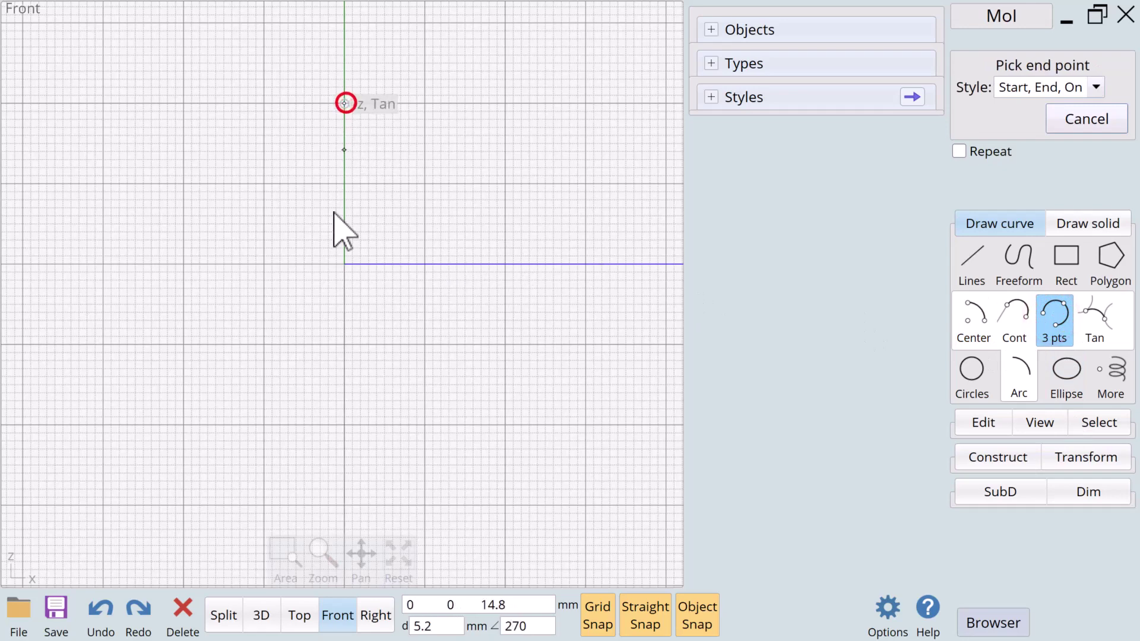
pyautogui.click(344, 424)
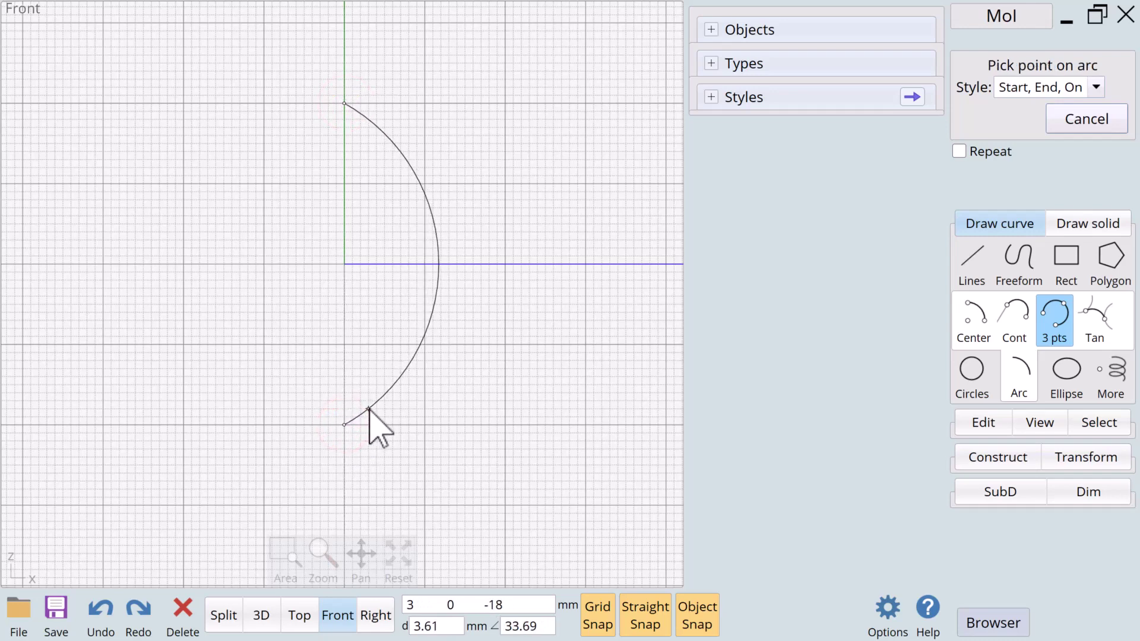
pyautogui.click(369, 409)
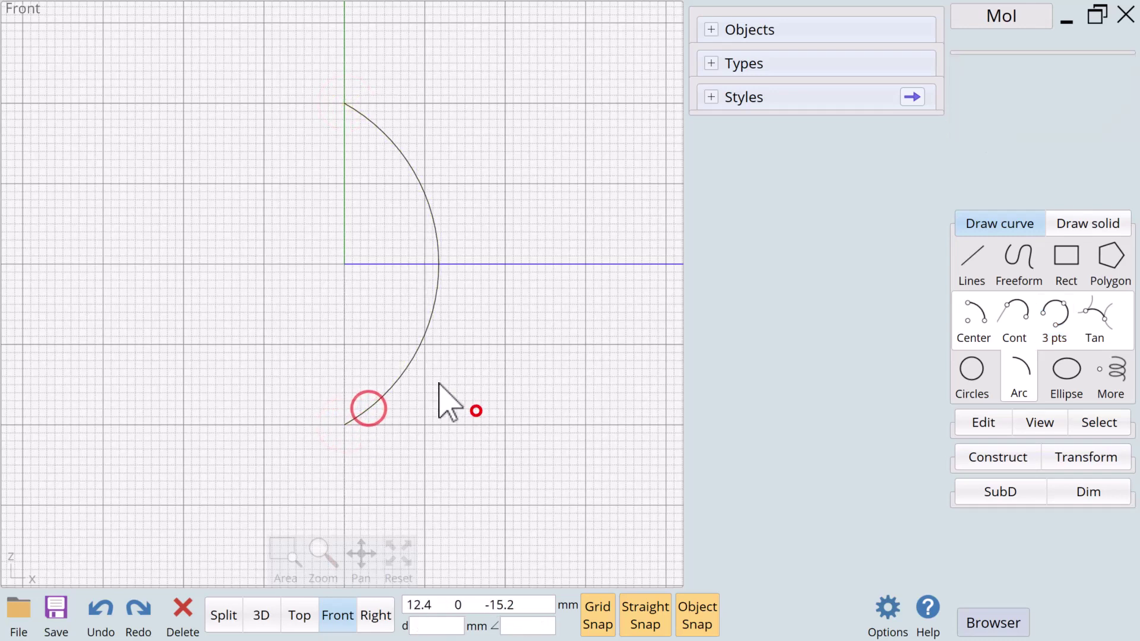
# - Revolve the arc 100° without end caps around a vertical axis through the origin
pyautogui.click(404, 370)
pyautogui.click(997, 455)
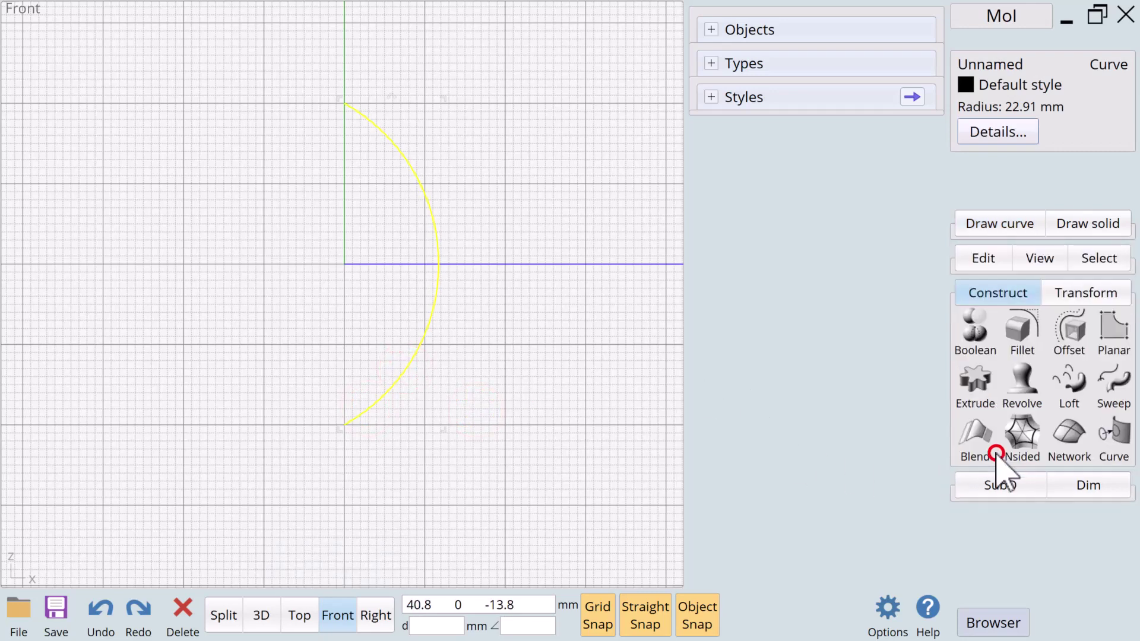
pyautogui.click(1019, 383)
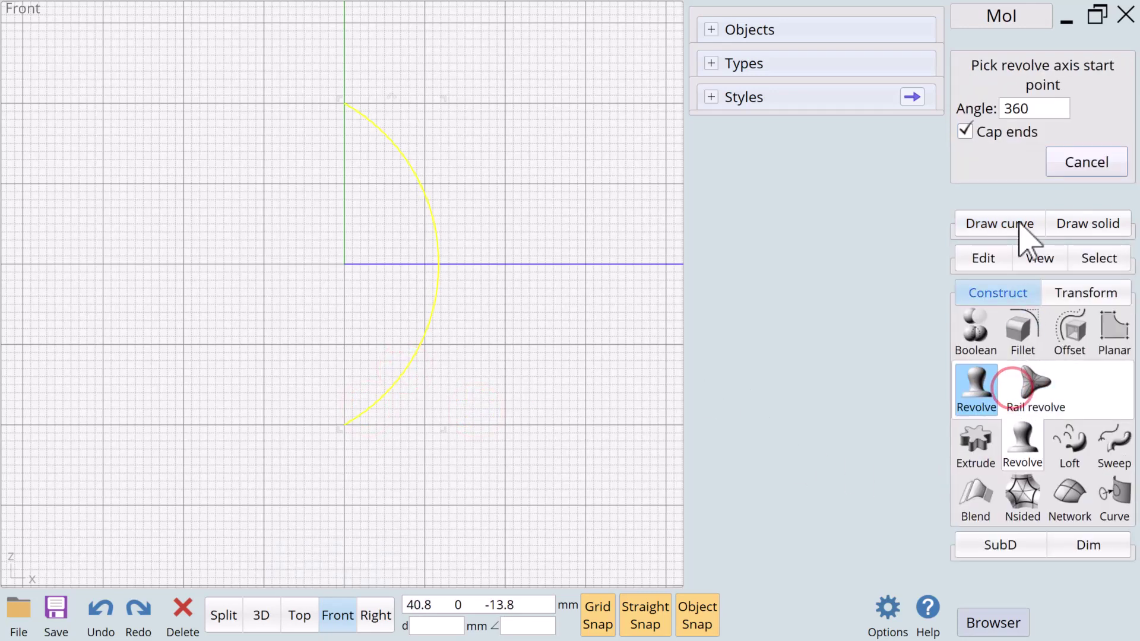
pyautogui.click(1044, 106)
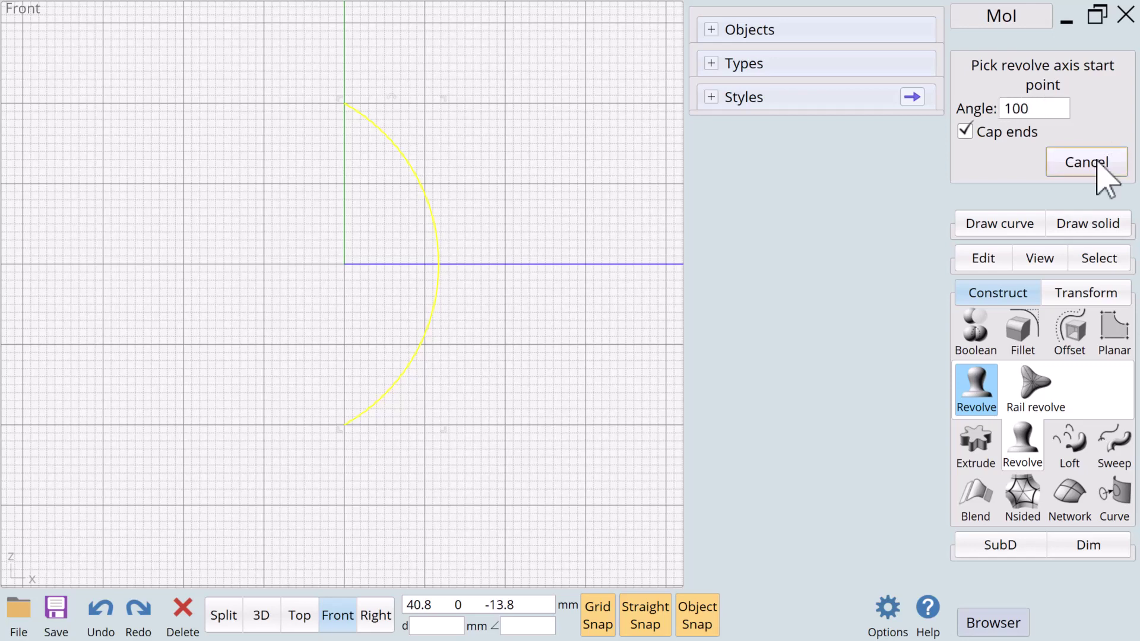
pyautogui.click(964, 132)
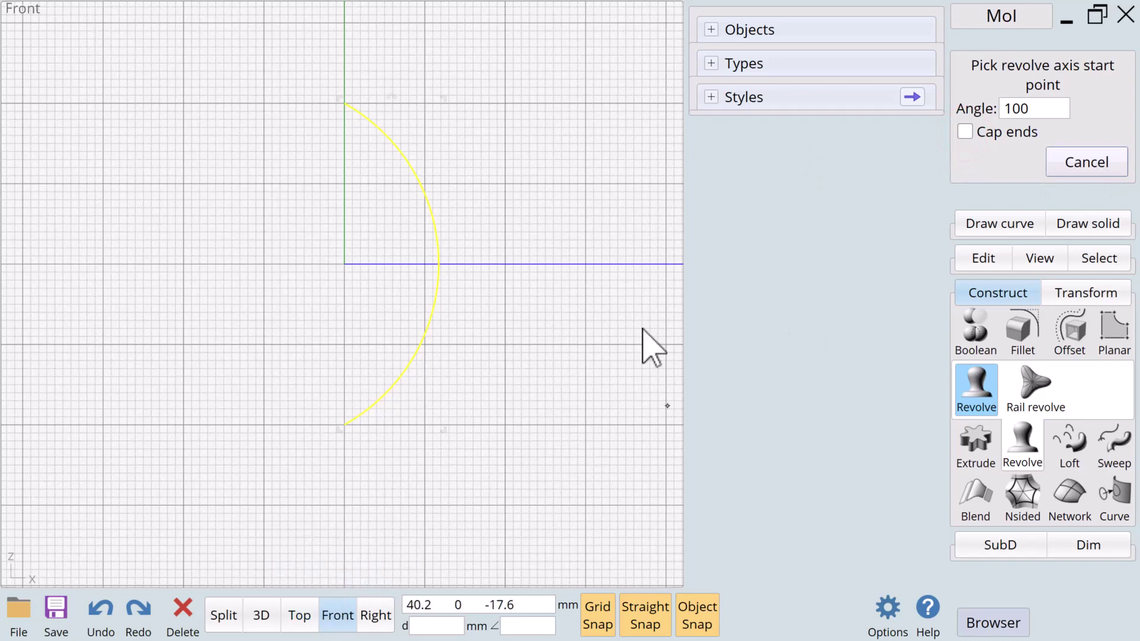
pyautogui.click(293, 614)
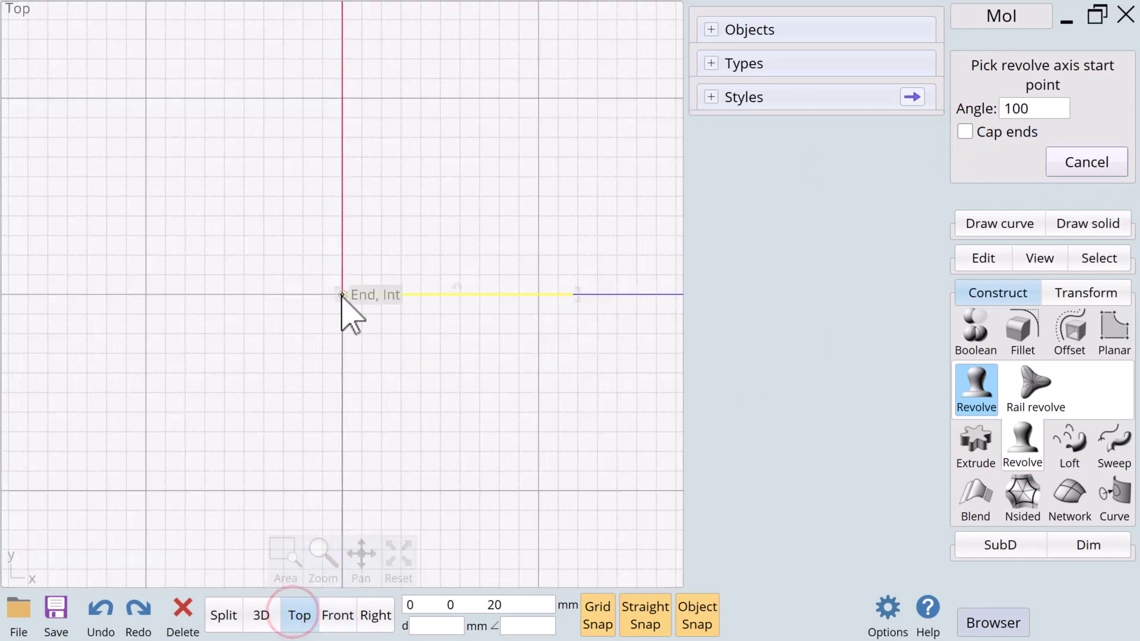
pyautogui.click(342, 295)
pyautogui.click(346, 617)
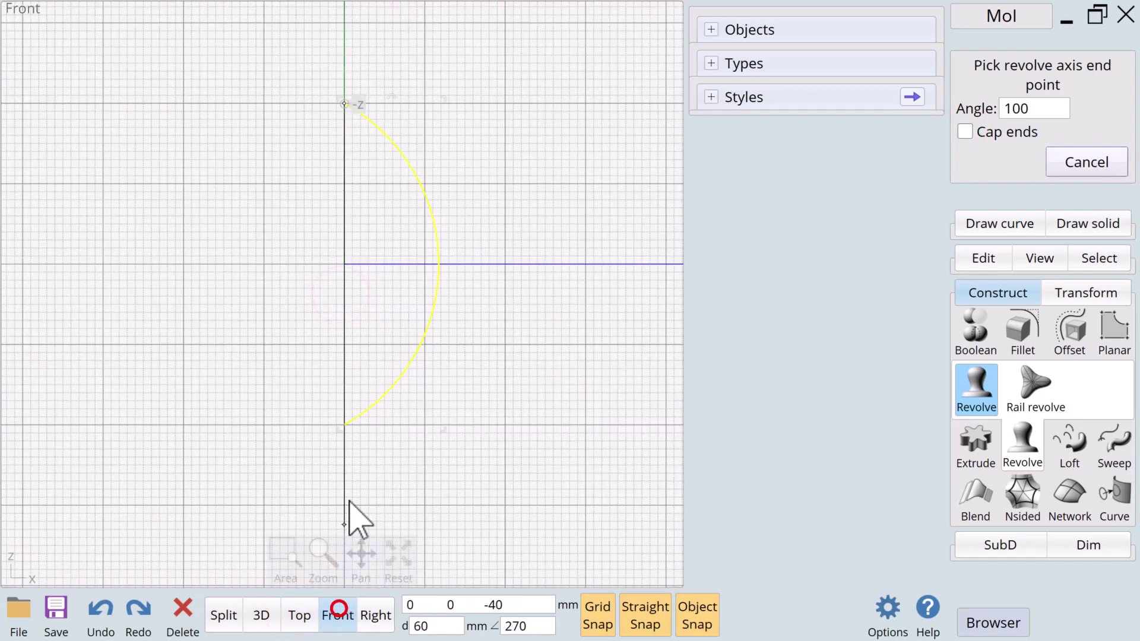
pyautogui.click(344, 399)
# - Inspect the revolved surface in the 3D view and reselect it
pyautogui.click(502, 375)
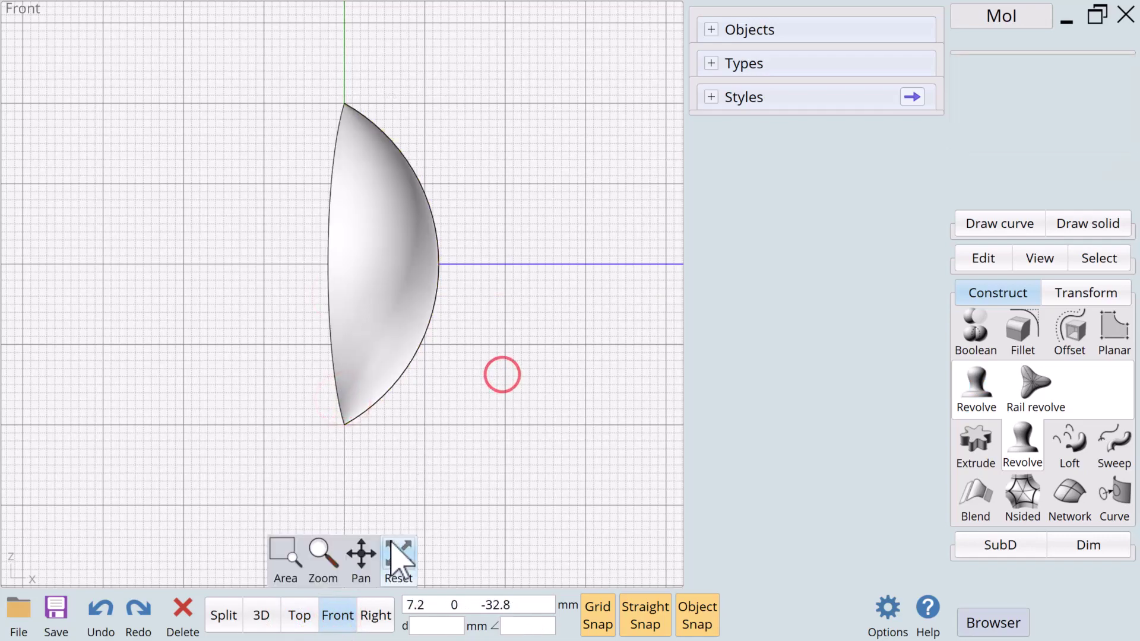
pyautogui.click(261, 616)
pyautogui.click(262, 615)
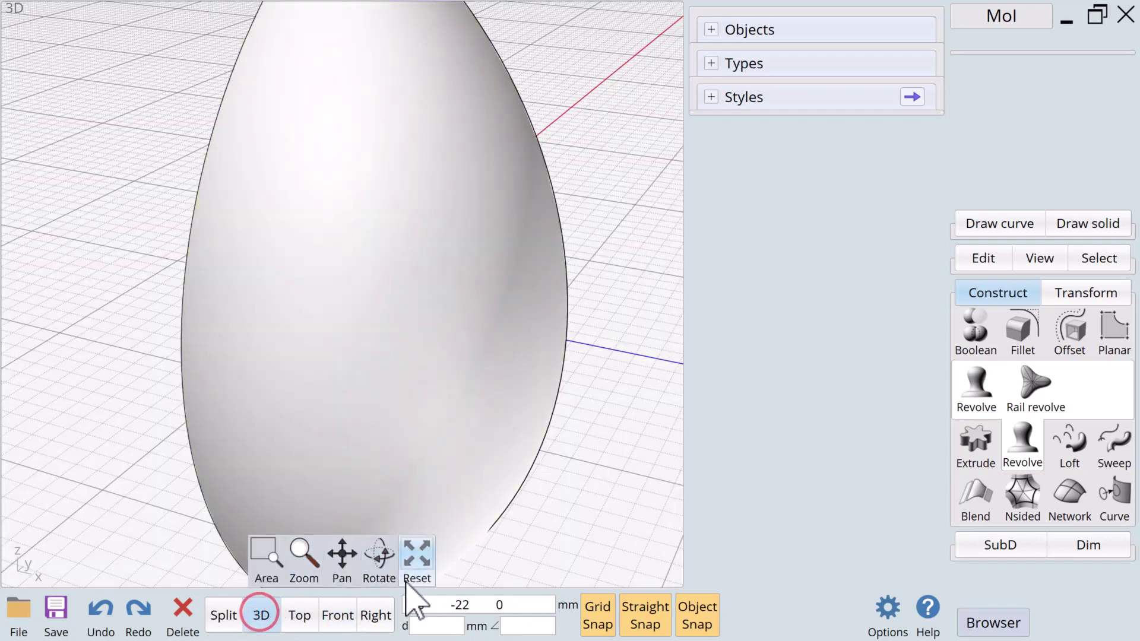
pyautogui.moveTo(380, 561); pyautogui.dragTo(340, 569)
pyautogui.click(452, 400)
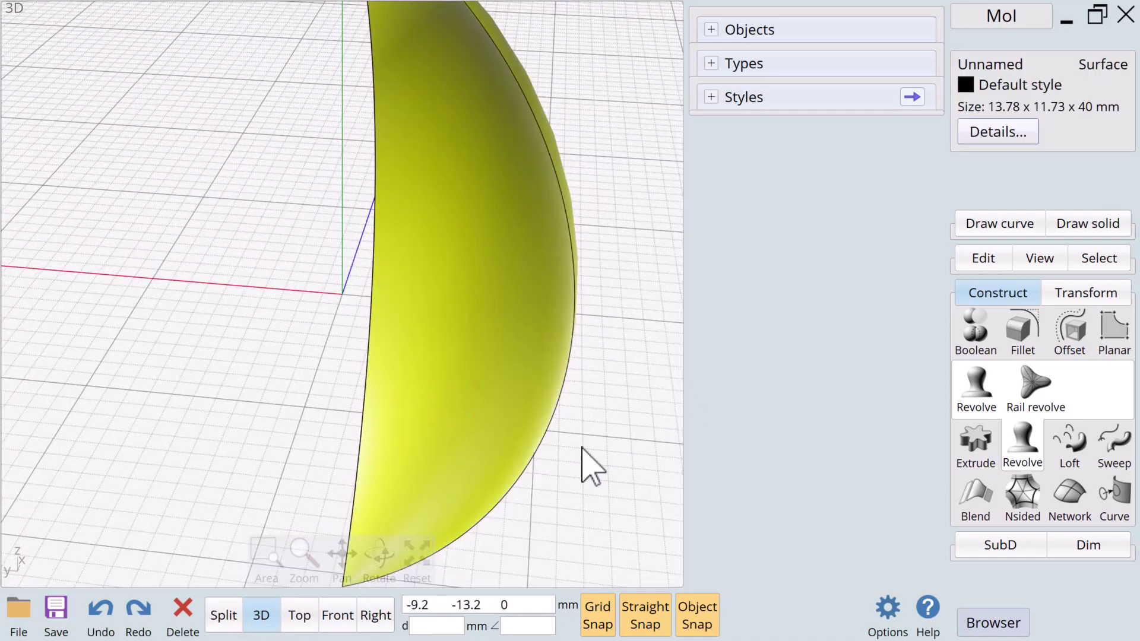
pyautogui.press('F2')
# - Rotate the wedge surface about 26.57 degrees around its corner
pyautogui.click(448, 436)
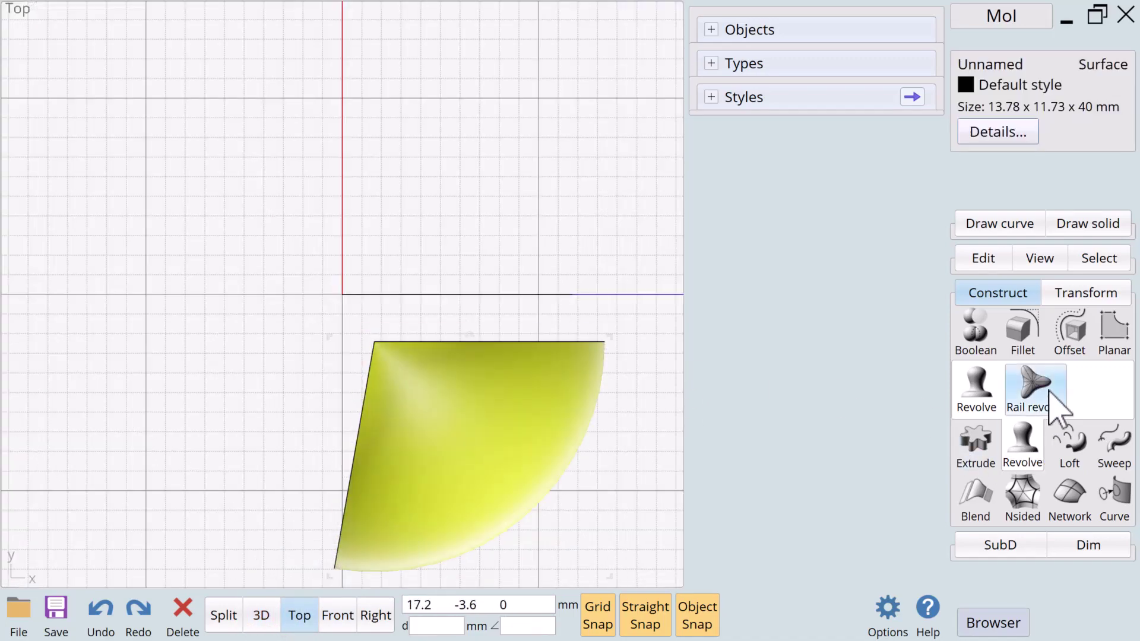
pyautogui.click(1077, 291)
pyautogui.click(1069, 326)
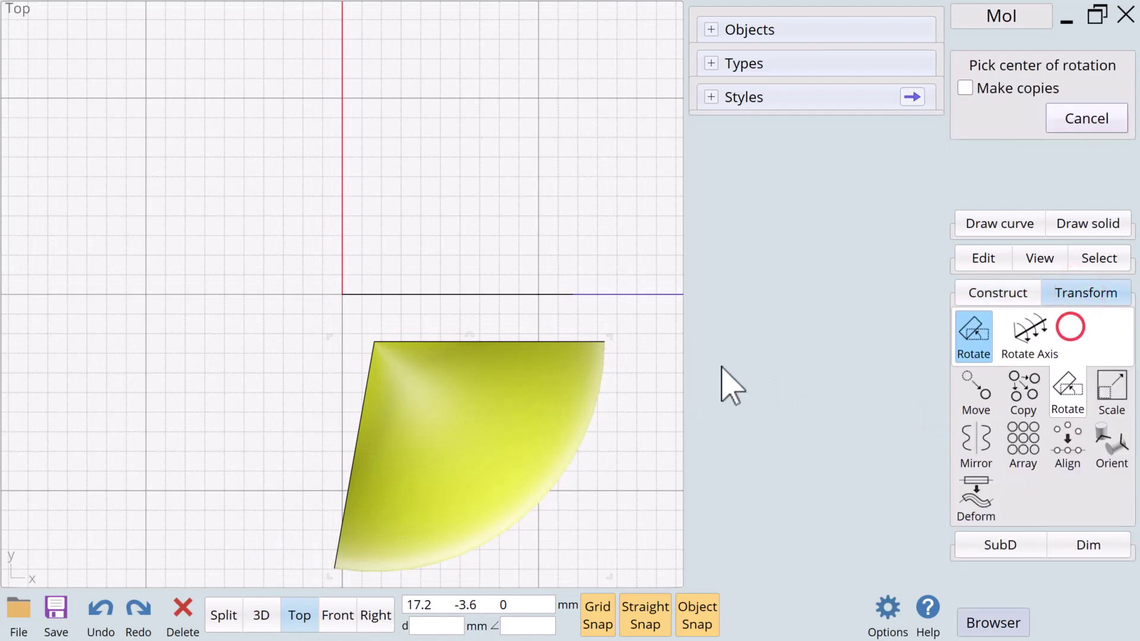
pyautogui.click(375, 342)
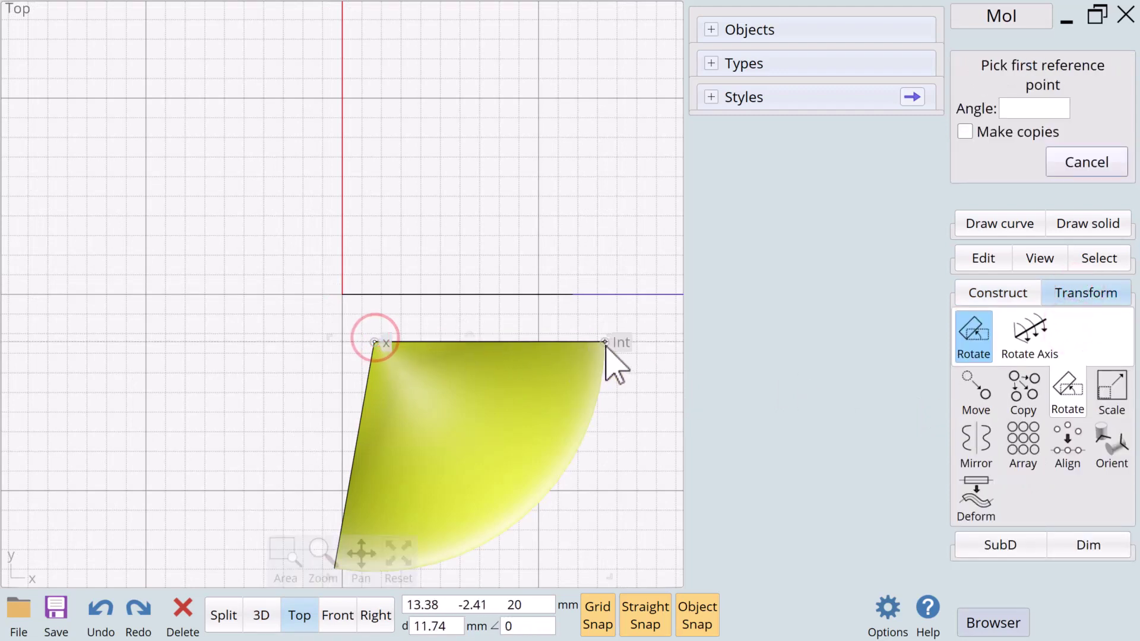
pyautogui.click(605, 342)
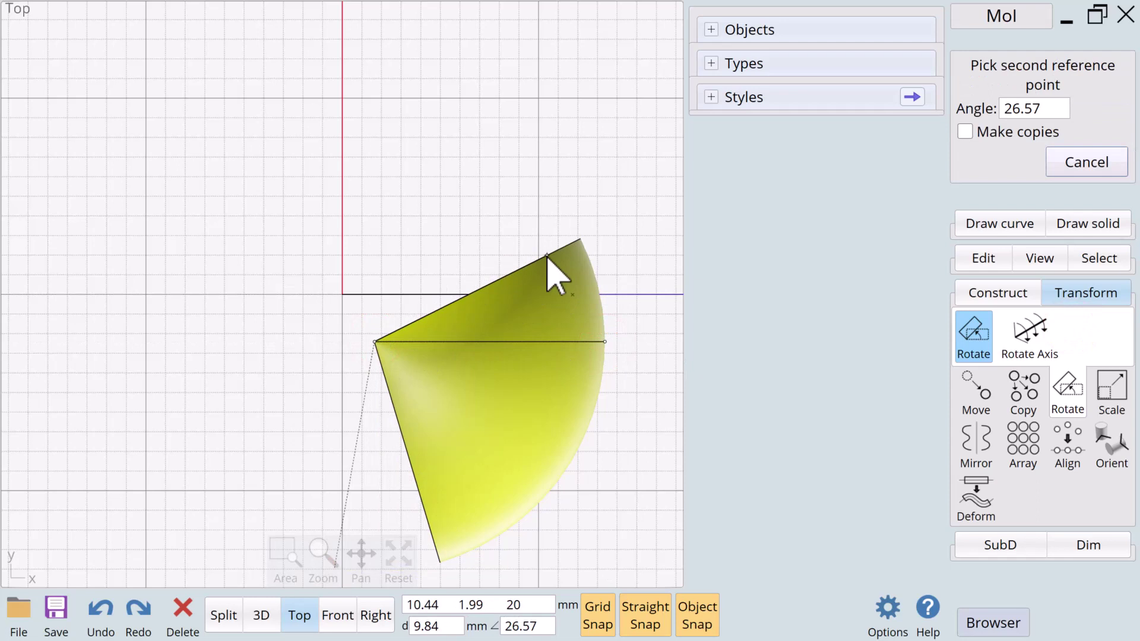
pyautogui.click(548, 257)
pyautogui.click(667, 343)
# - Circular-array the wedge into 3 copies around the origin over 360°
pyautogui.click(444, 378)
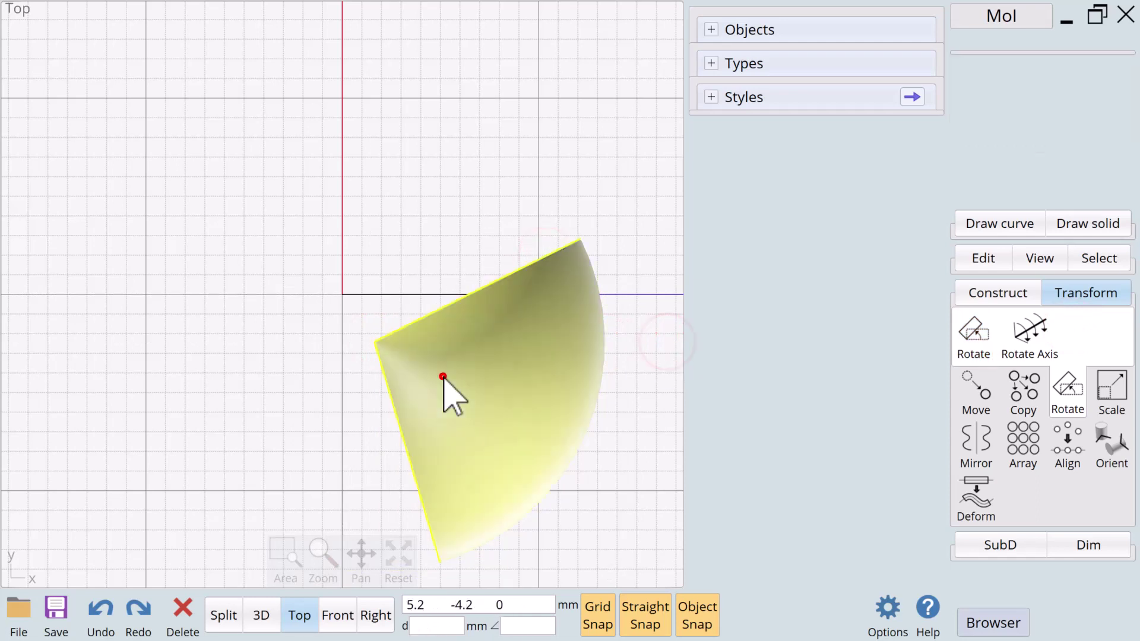
pyautogui.click(1023, 444)
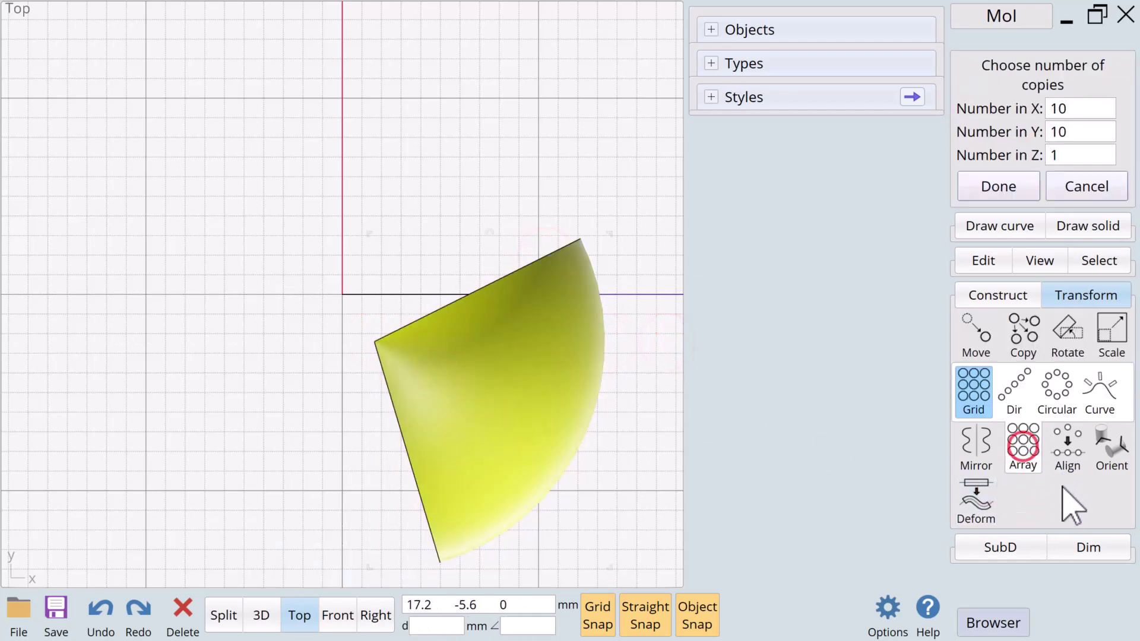
pyautogui.click(1057, 388)
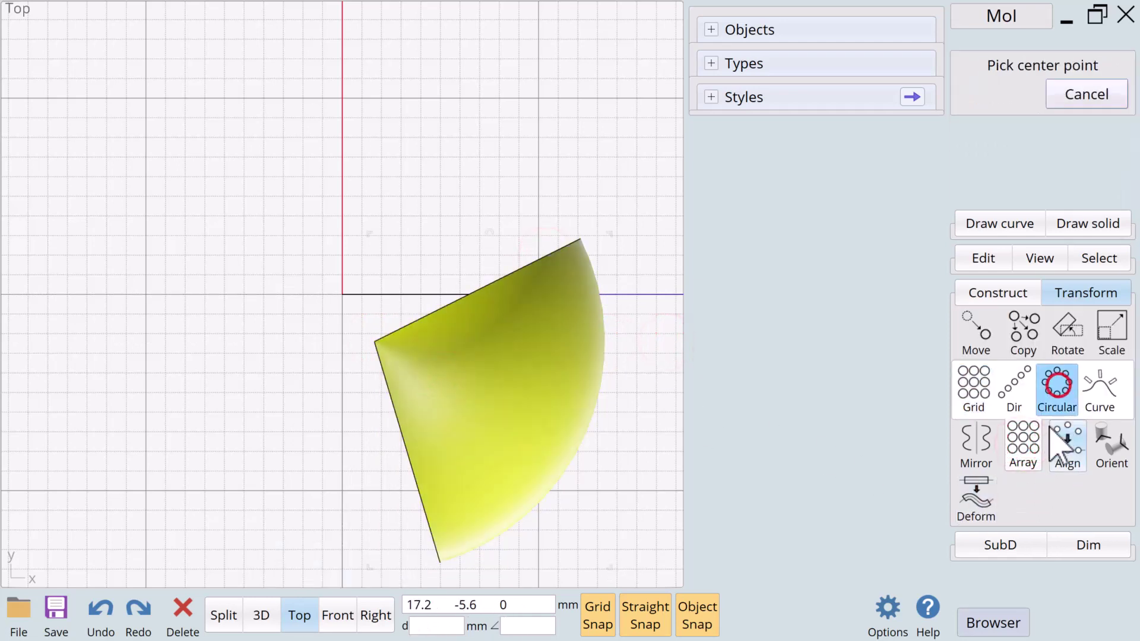
pyautogui.click(342, 295)
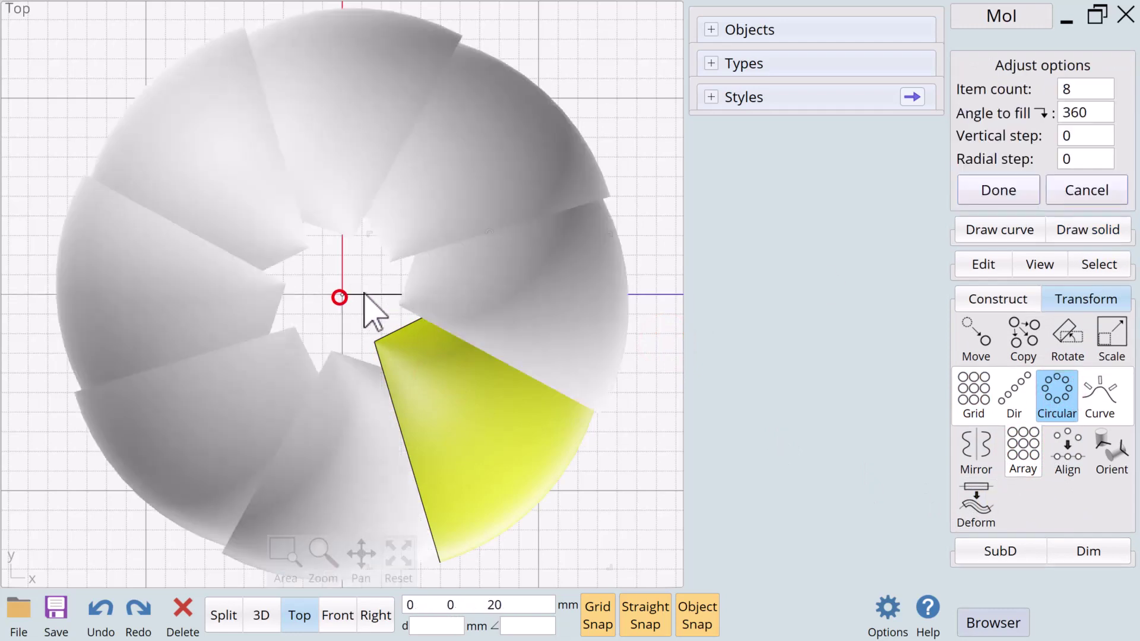
pyautogui.click(1089, 91)
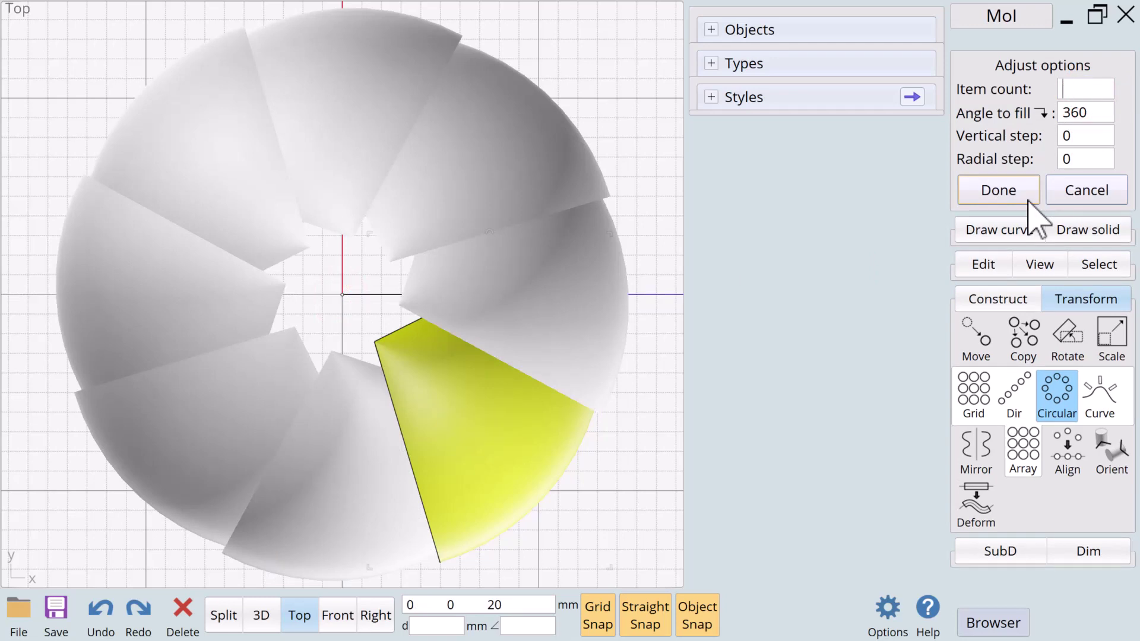
pyautogui.write('3')
pyautogui.click(991, 185)
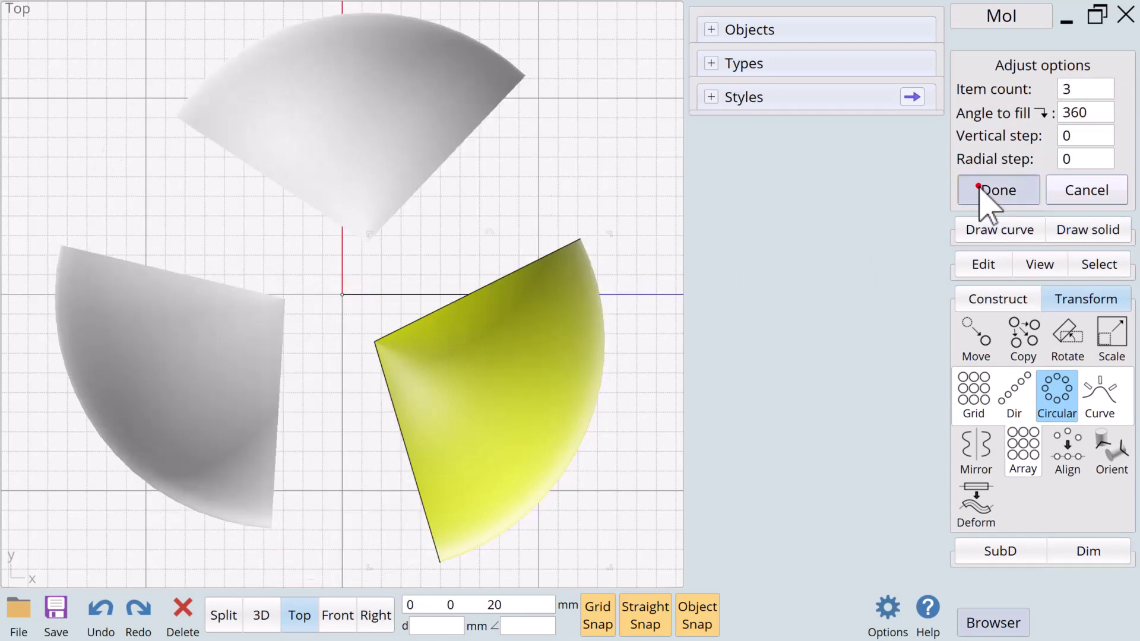
pyautogui.click(499, 217)
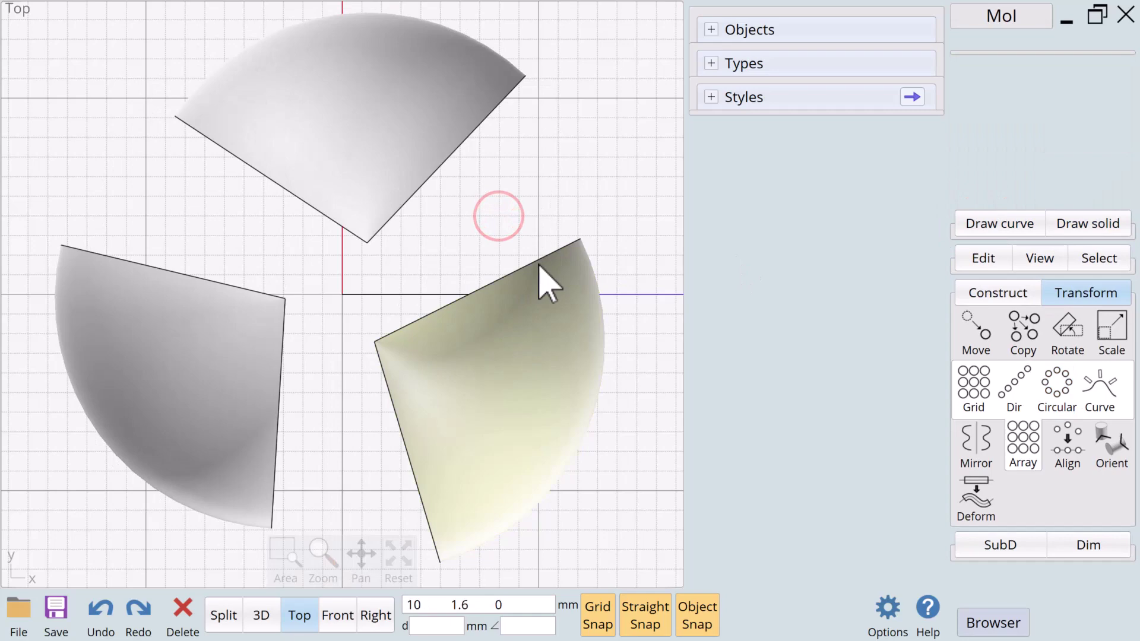
# - Clear the leftover centre curve and select the three wedges
pyautogui.scroll(-5, 544, 237)
pyautogui.moveTo(301, 91); pyautogui.dragTo(618, 420)
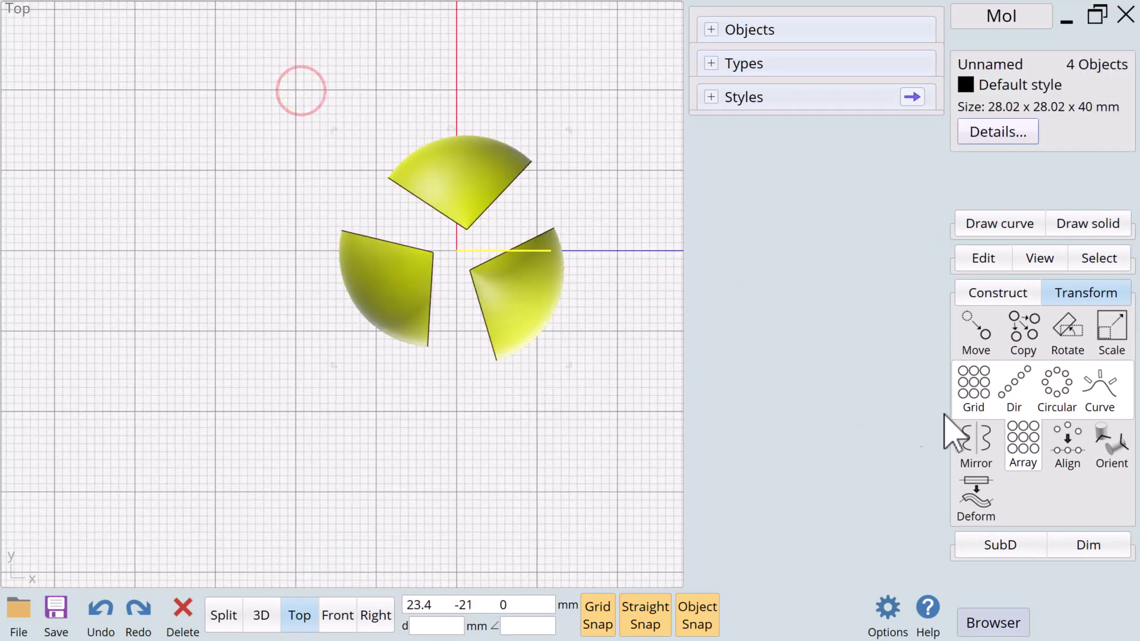
pyautogui.click(631, 335)
pyautogui.click(492, 253)
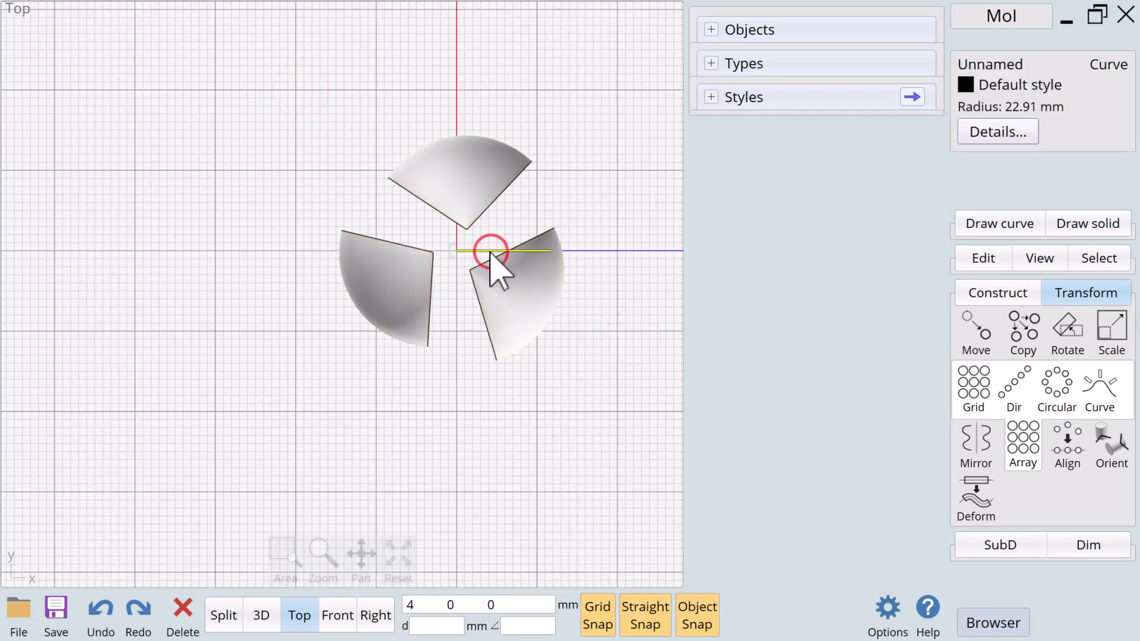
pyautogui.press('Escape')
pyautogui.click(445, 165)
pyautogui.click(420, 293)
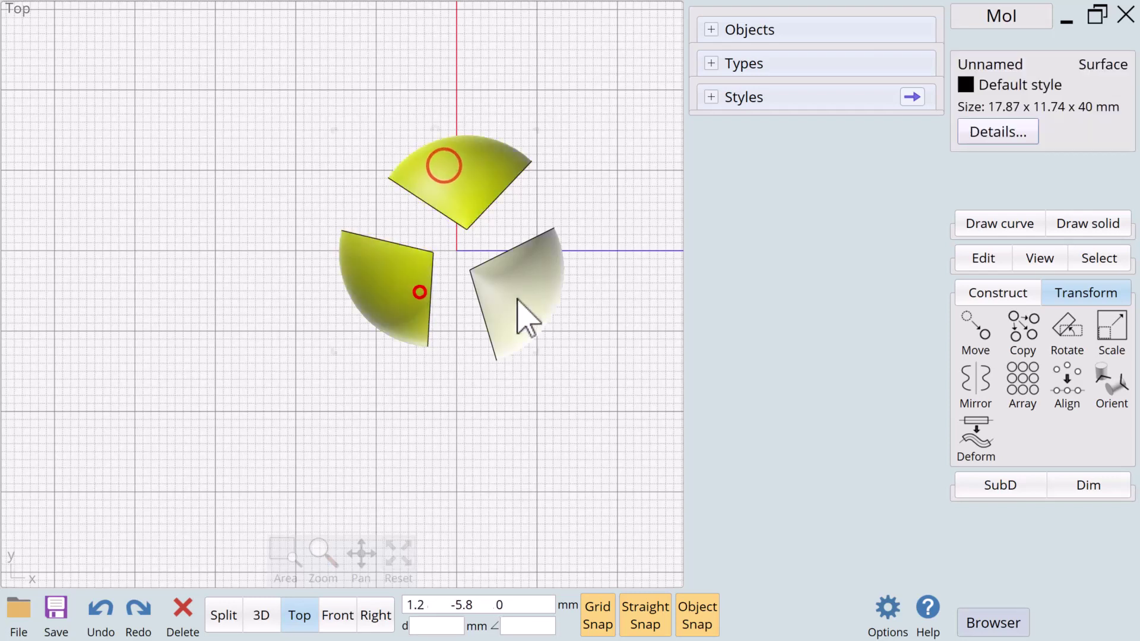
pyautogui.click(532, 294)
# - Twist the selected wedges 240° about an axis running straight down from the origin
pyautogui.click(1084, 292)
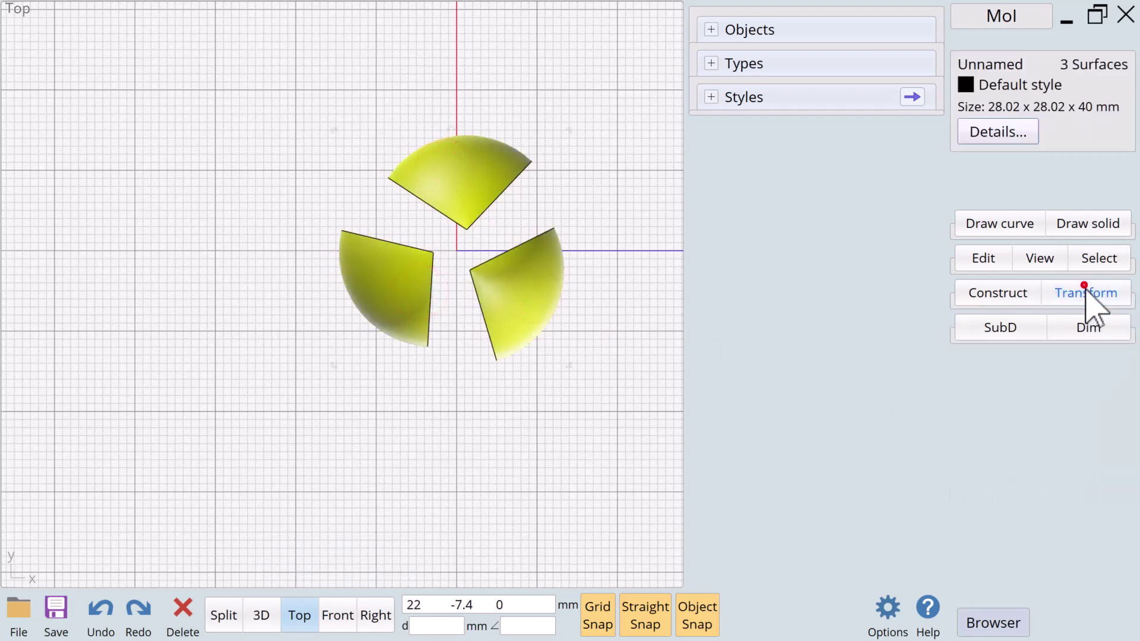
pyautogui.click(1084, 291)
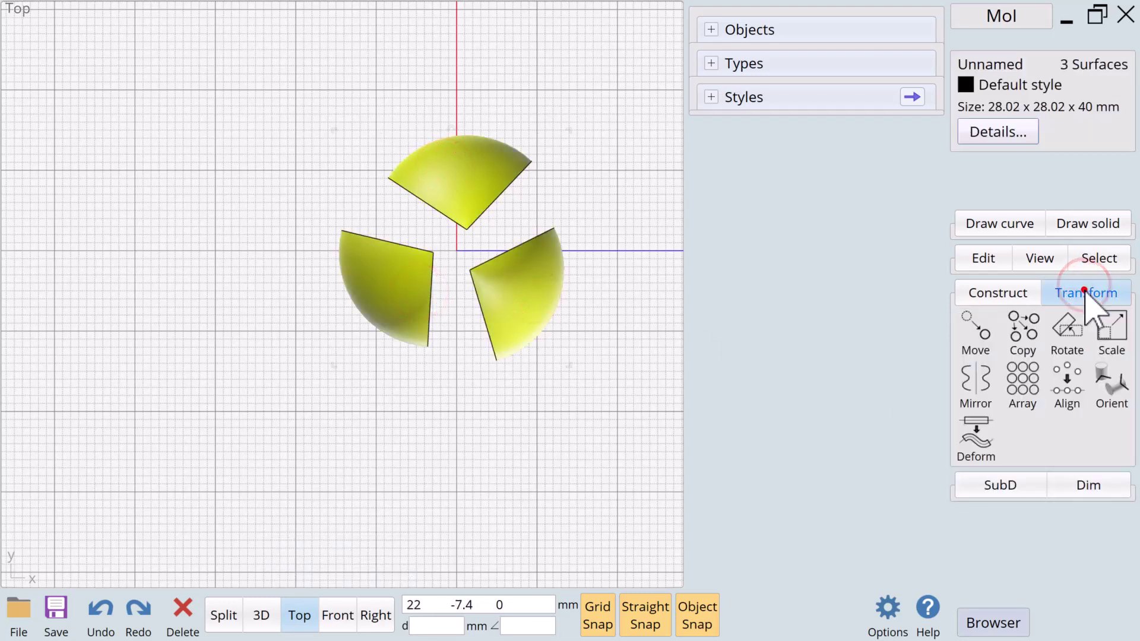
pyautogui.click(979, 436)
pyautogui.click(1014, 443)
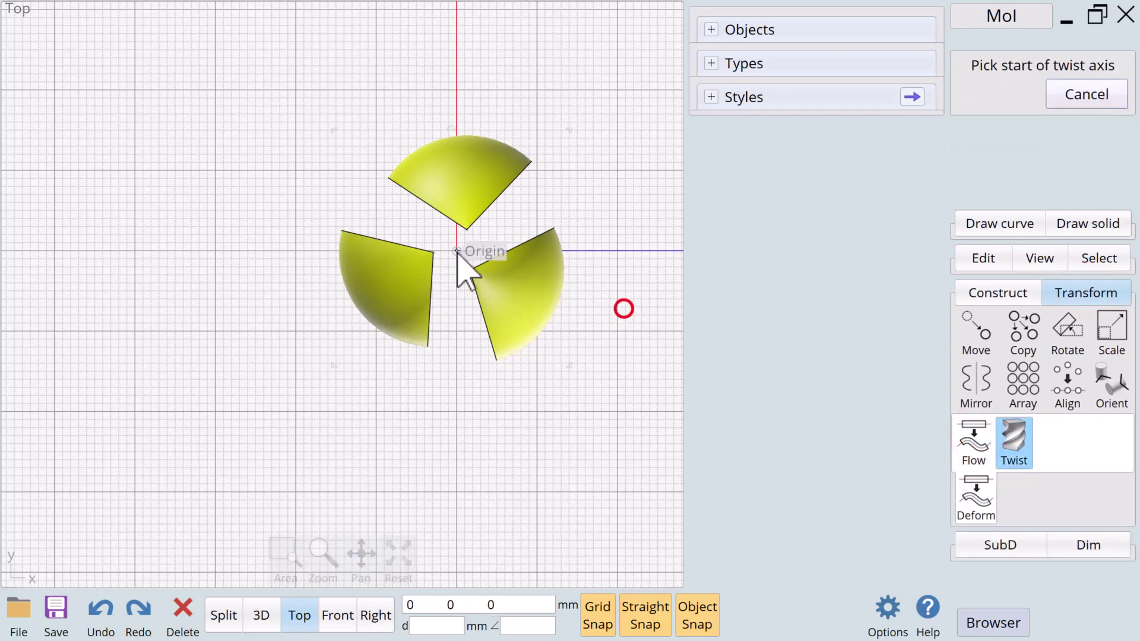
pyautogui.click(457, 251)
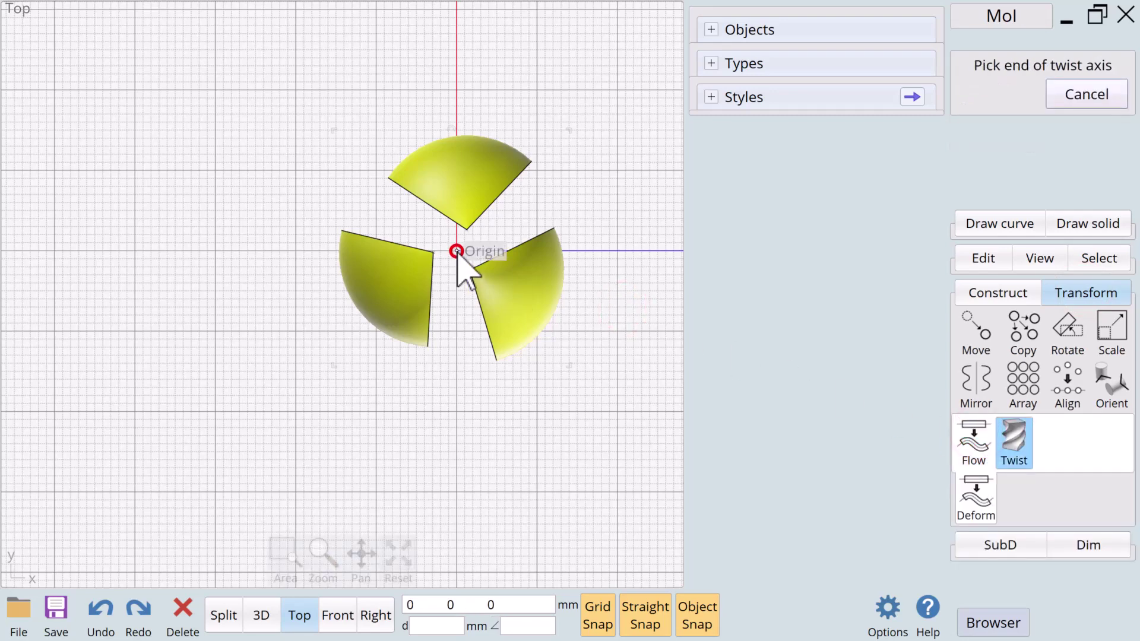
pyautogui.click(338, 614)
pyautogui.click(344, 477)
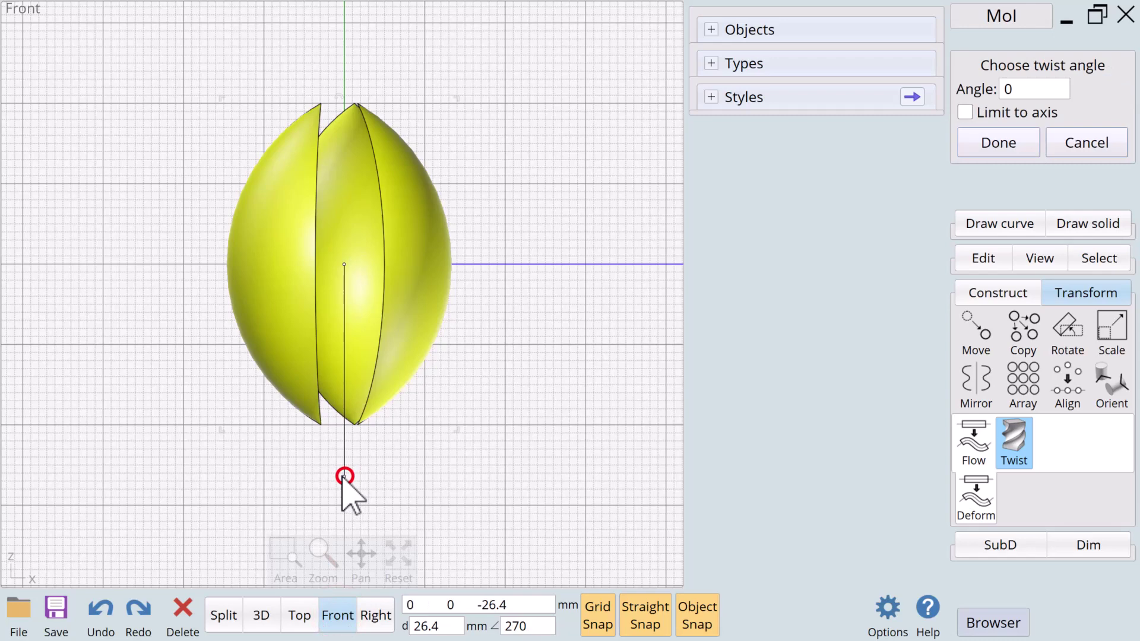
pyautogui.click(1031, 90)
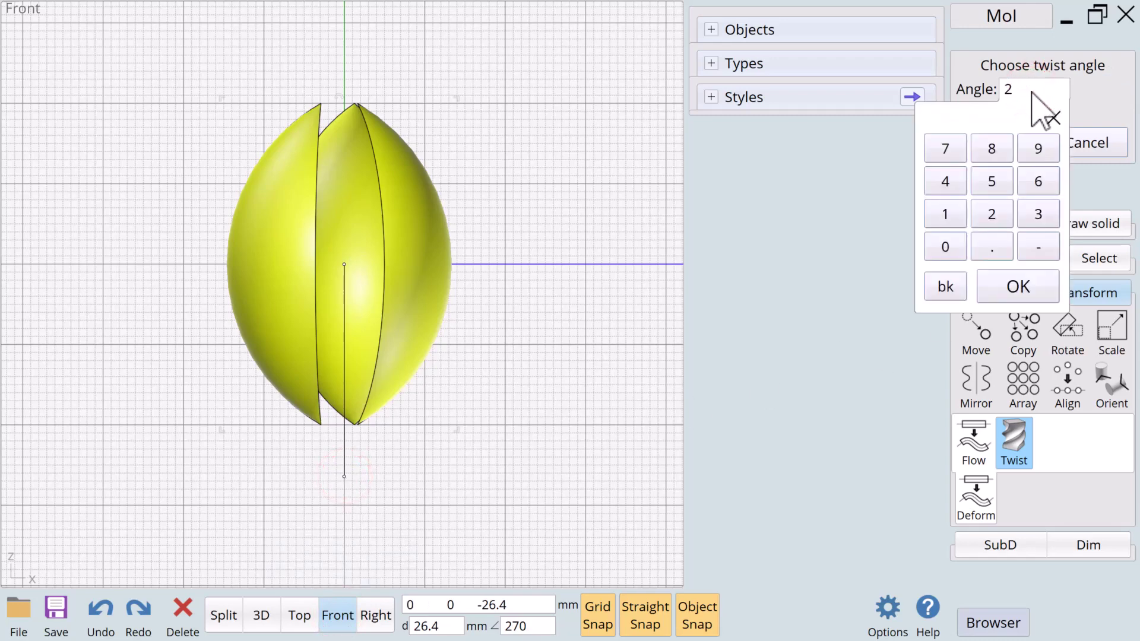
pyautogui.press('Return')
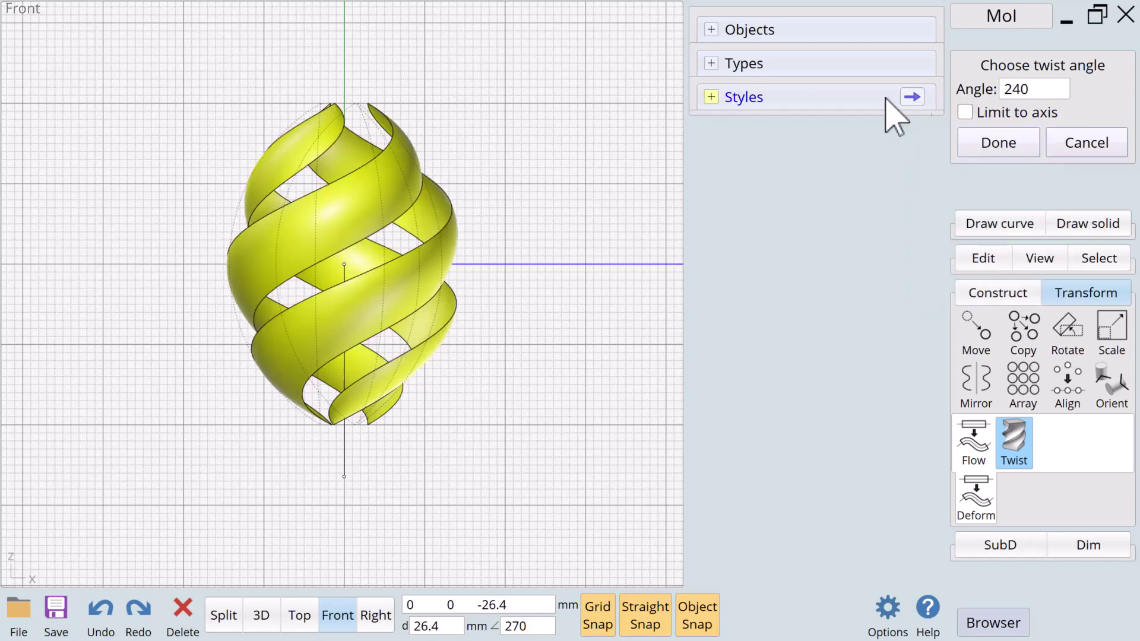
pyautogui.click(1019, 144)
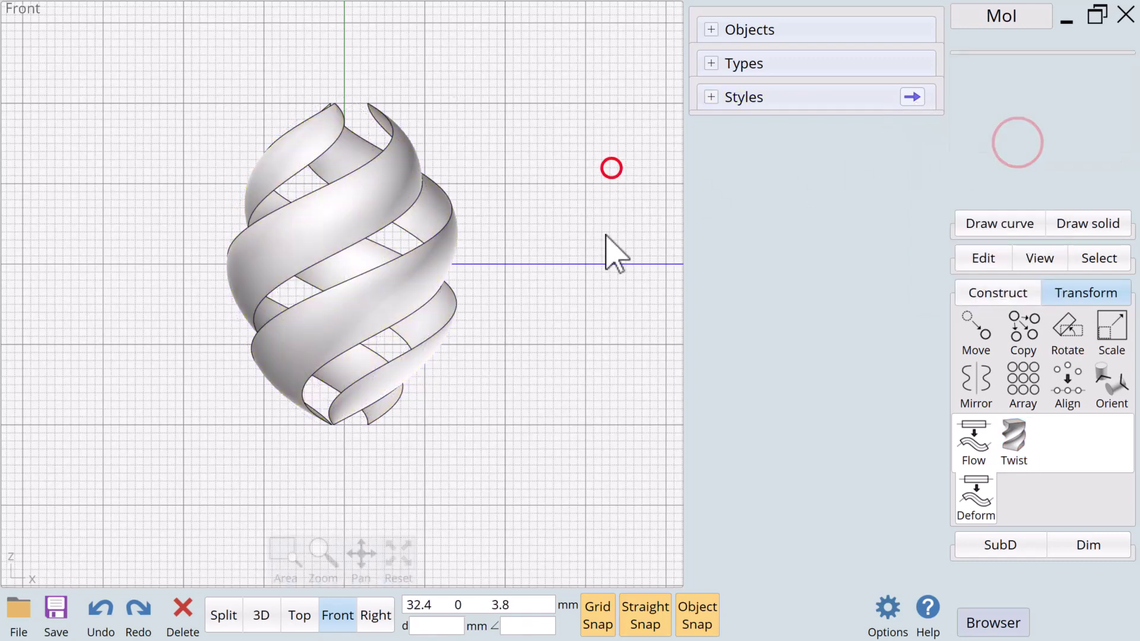
# - Name the first ribbon '2 Red' and give it the Red style
pyautogui.click(357, 194)
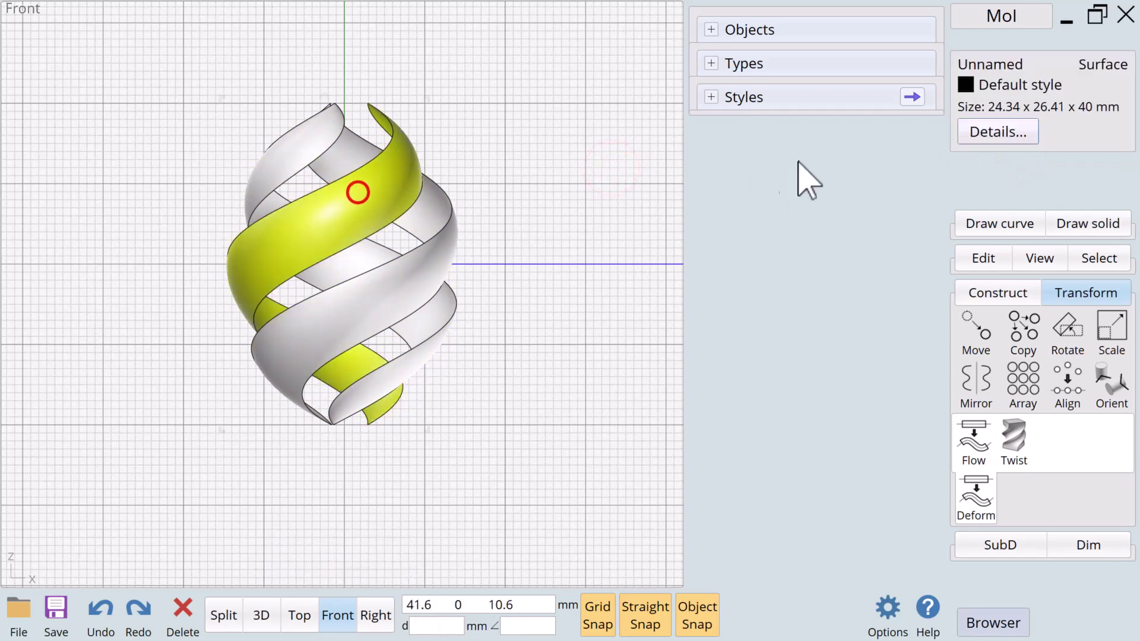
pyautogui.click(978, 65)
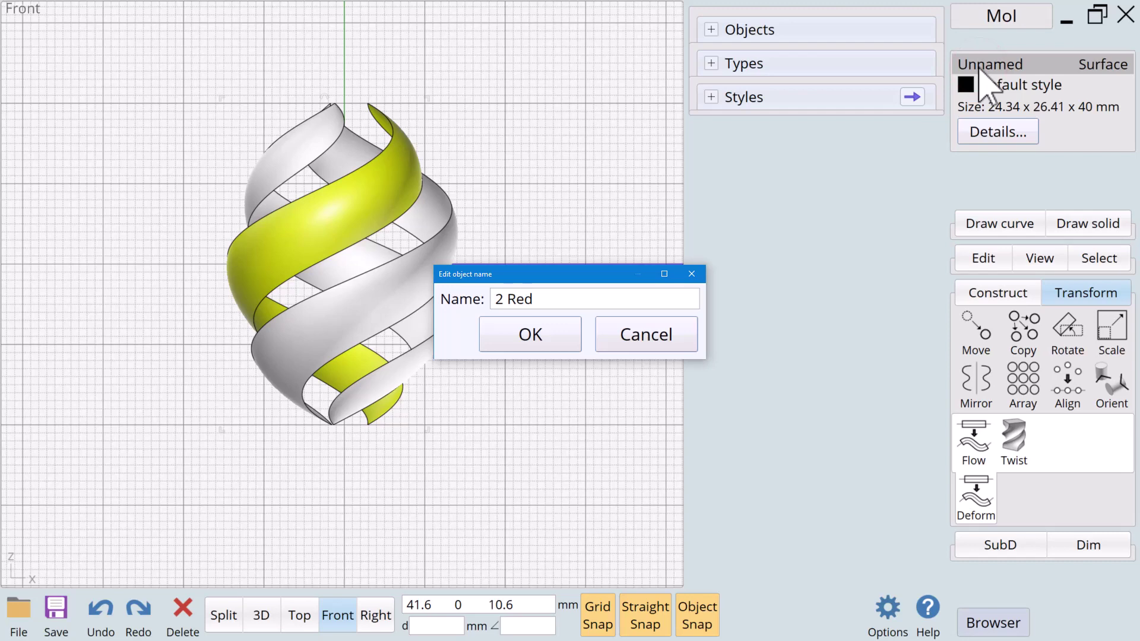
pyautogui.click(532, 334)
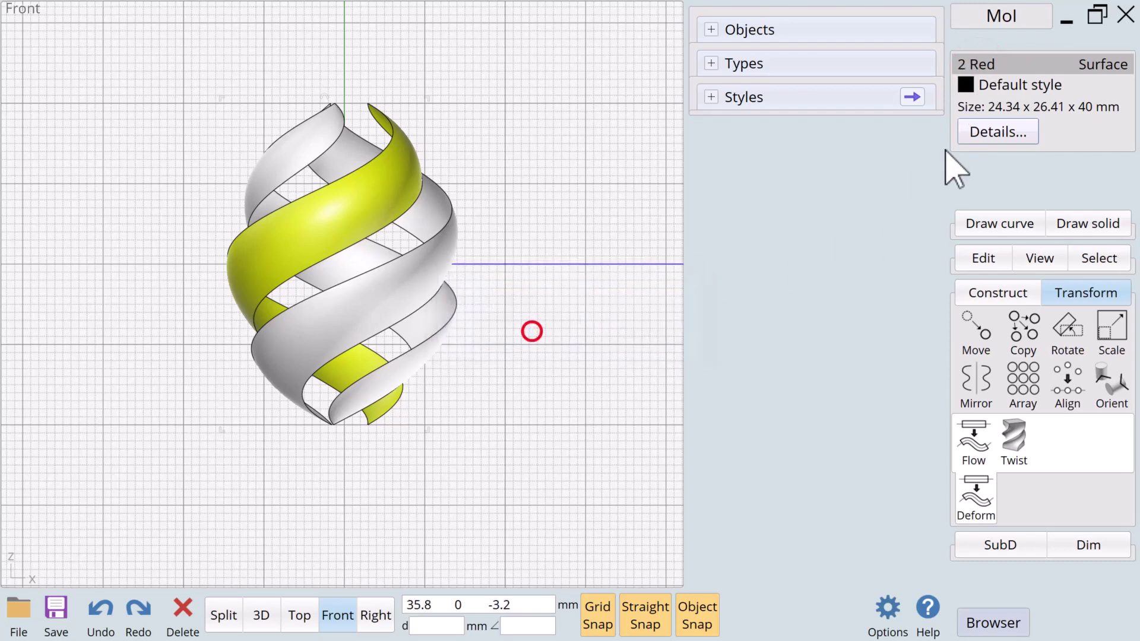
pyautogui.click(1018, 87)
pyautogui.click(899, 155)
pyautogui.click(623, 173)
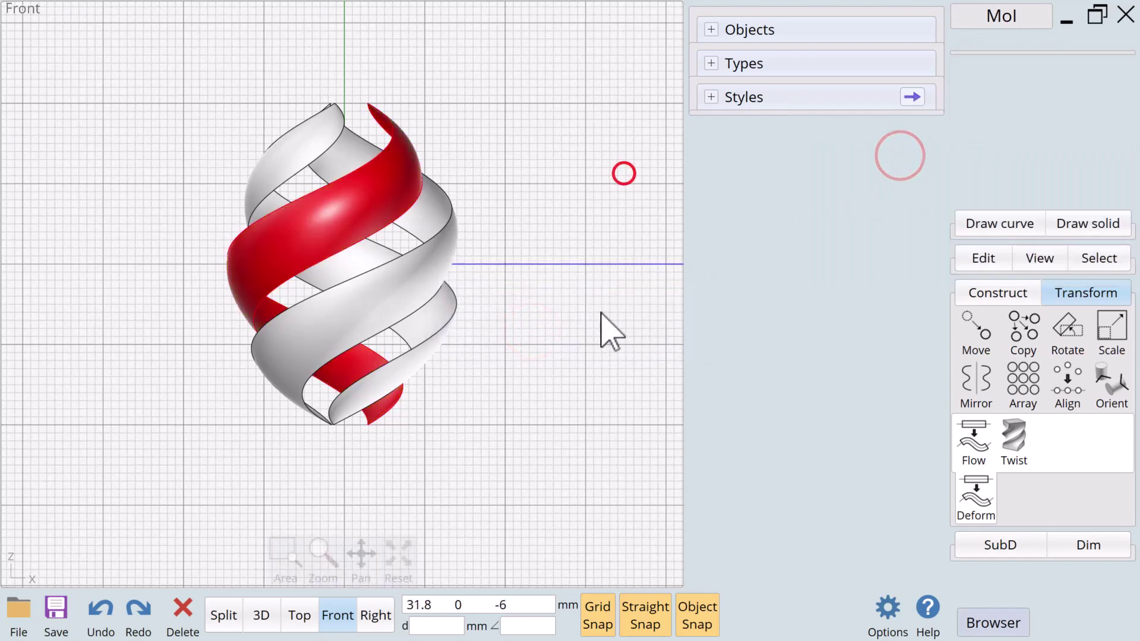
# - Name the second ribbon '3 Blue' and give it the Blue style
pyautogui.click(434, 262)
pyautogui.click(983, 61)
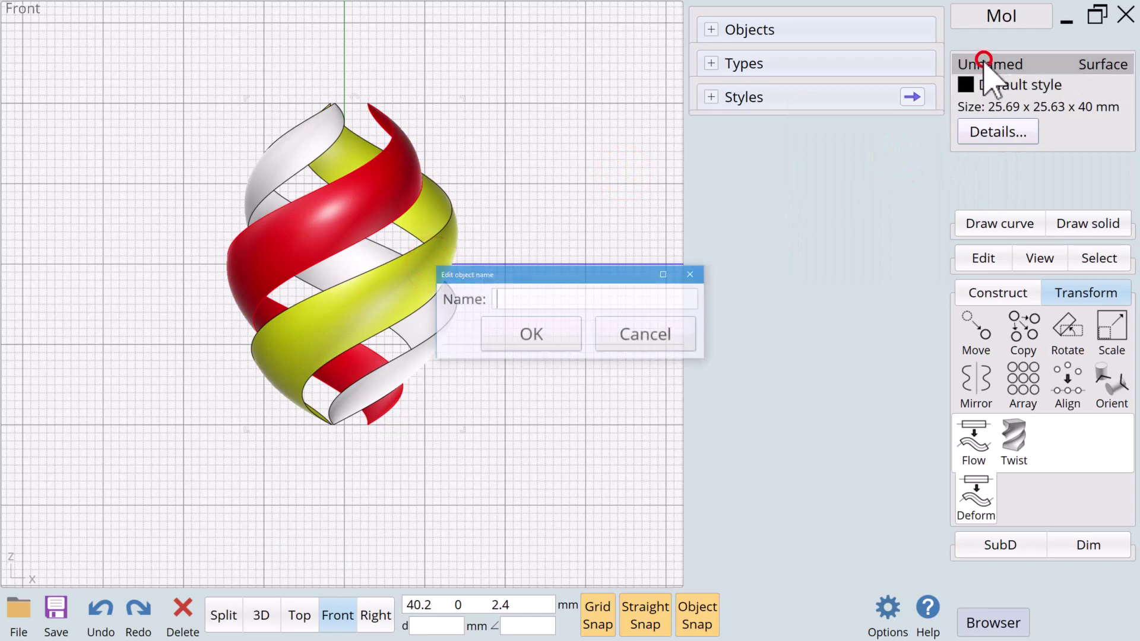
pyautogui.write('3 Blue')
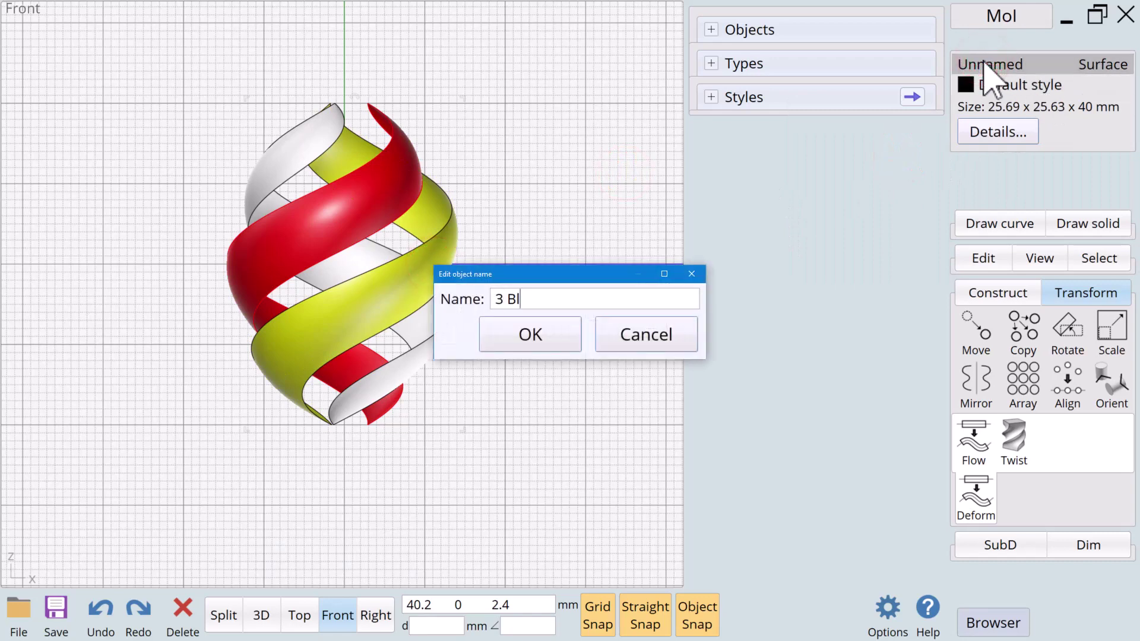
pyautogui.click(542, 336)
pyautogui.click(1029, 88)
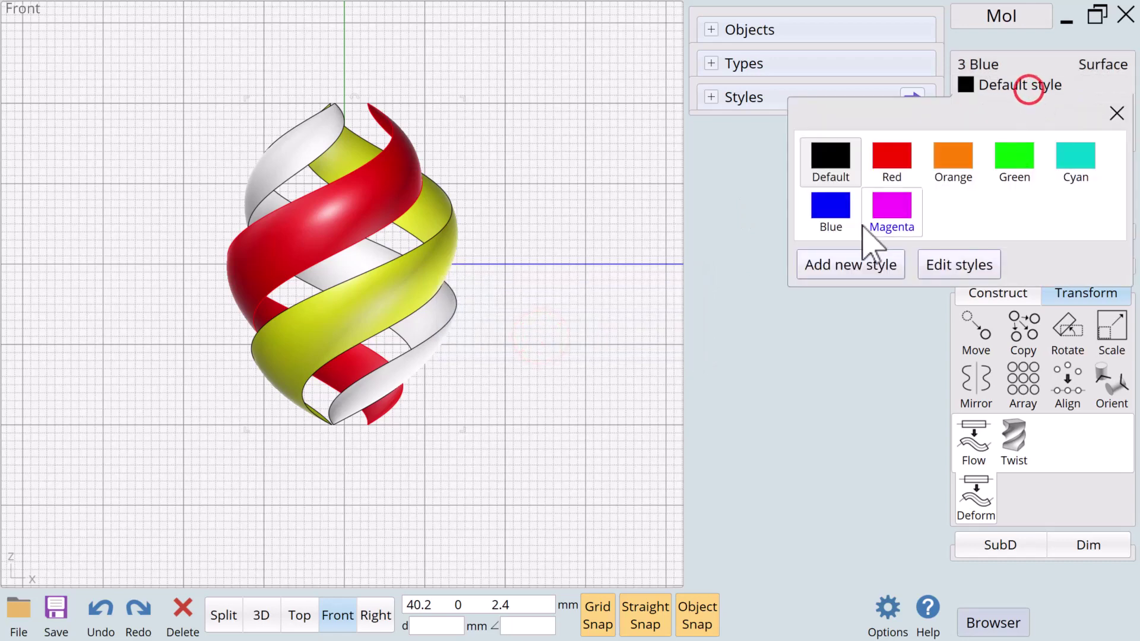
pyautogui.click(831, 209)
pyautogui.click(620, 228)
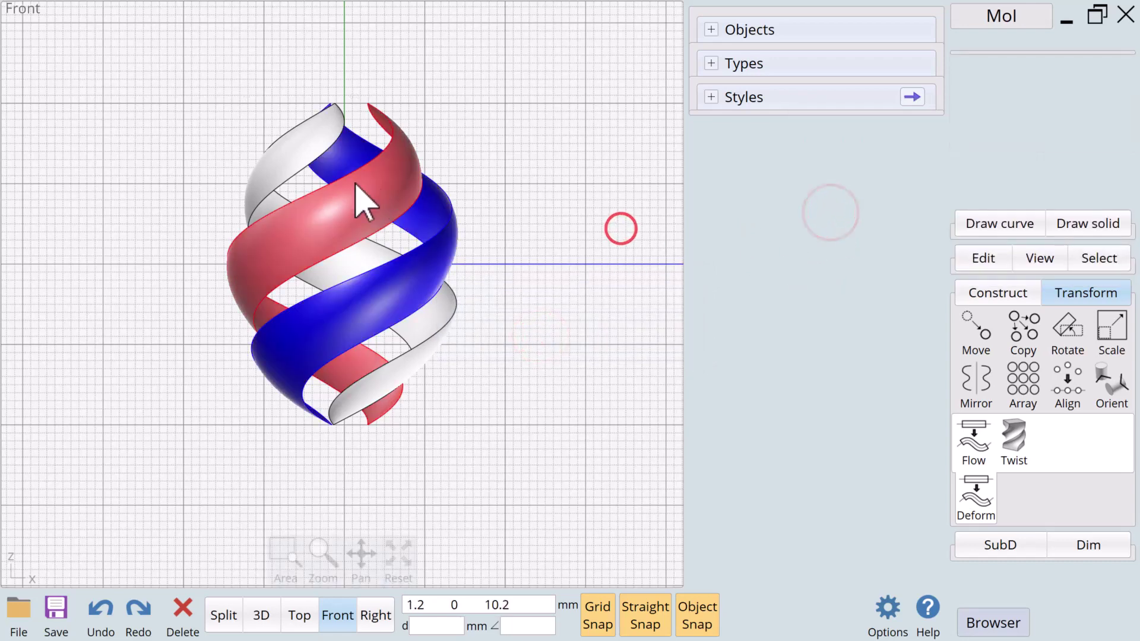
# - Name the third ribbon '4 Yellow', give it the Green style, and list the scene objects
pyautogui.click(306, 145)
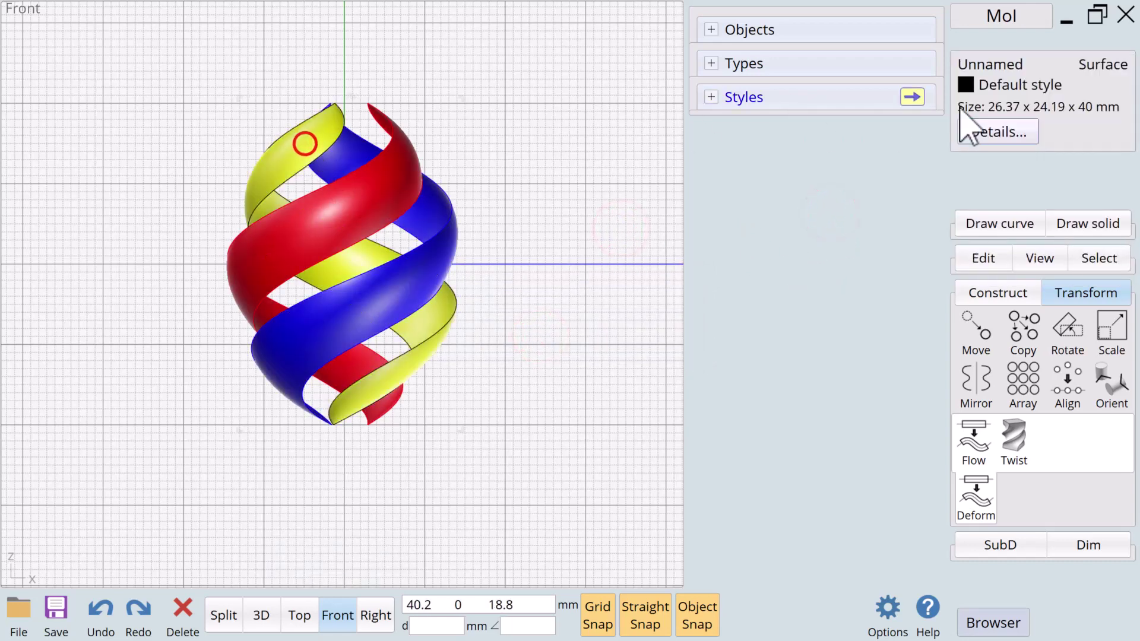
pyautogui.click(998, 67)
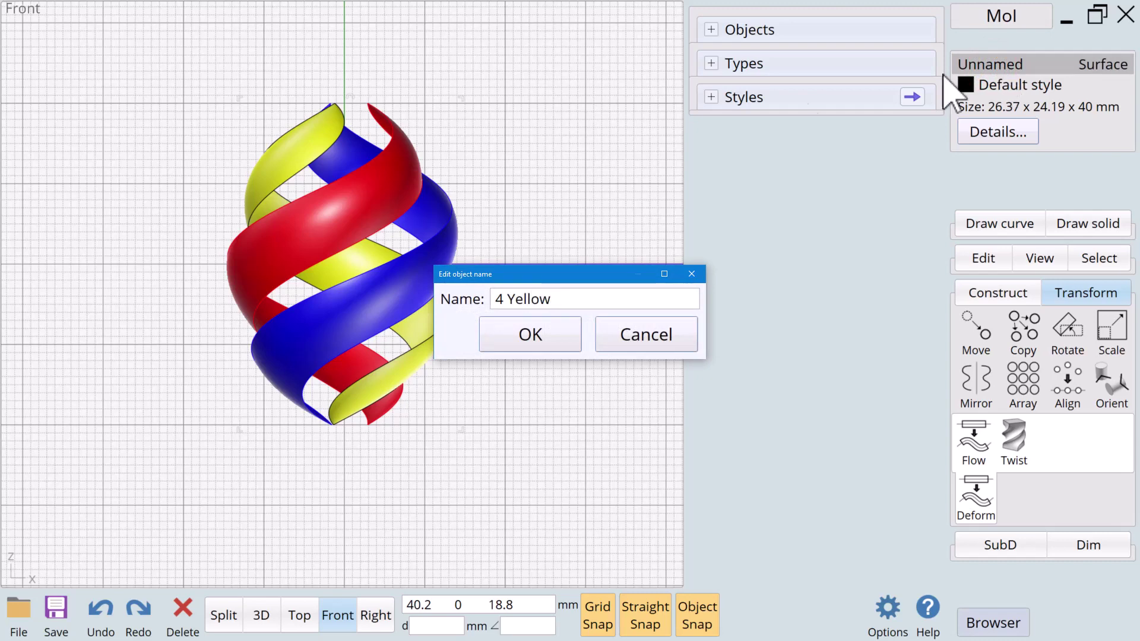
pyautogui.click(514, 344)
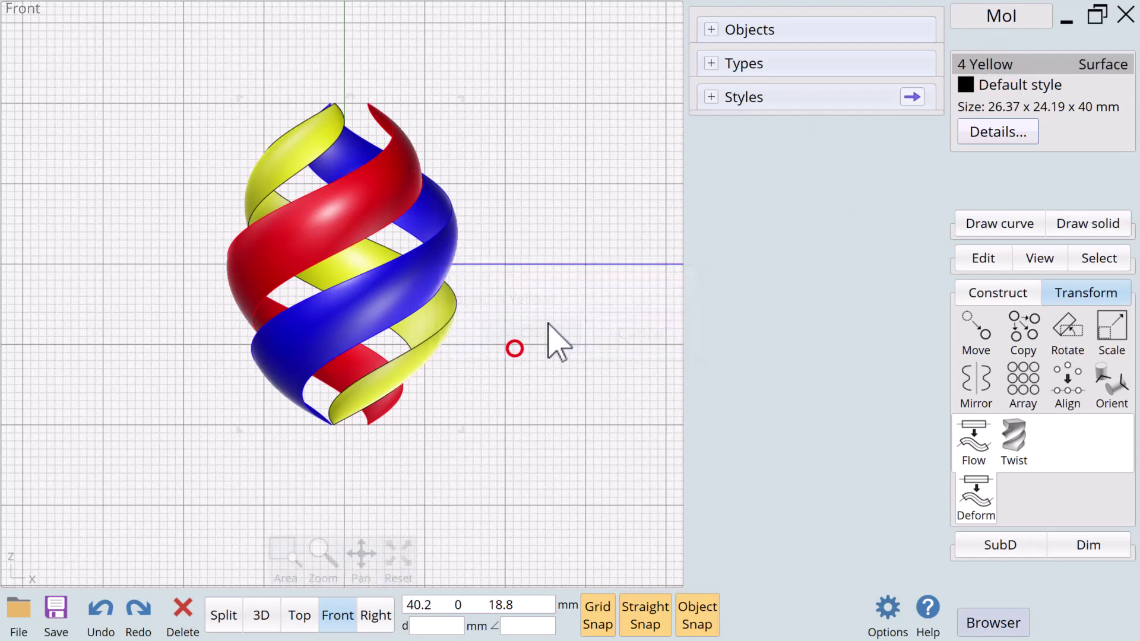
pyautogui.click(1017, 89)
pyautogui.click(1014, 155)
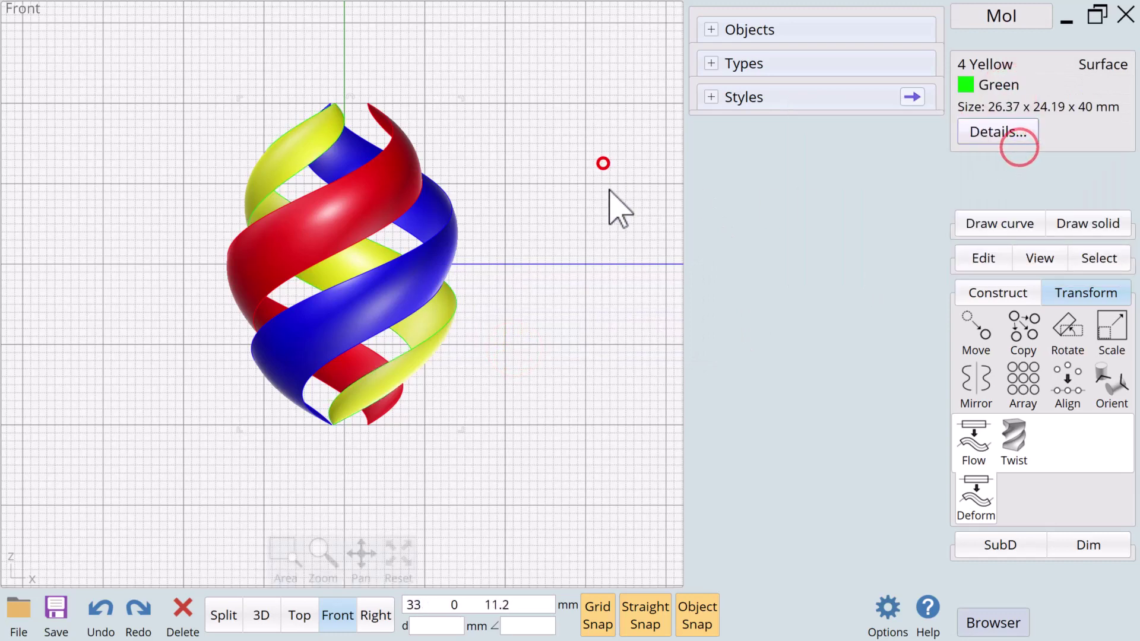
pyautogui.click(545, 208)
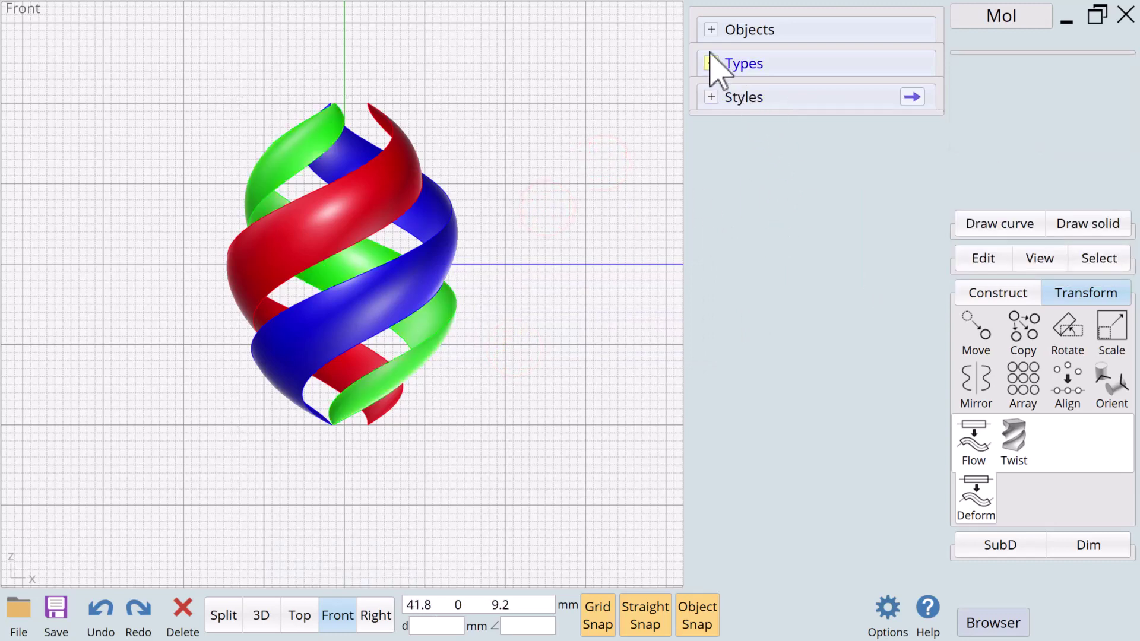
pyautogui.click(710, 30)
pyautogui.click(532, 239)
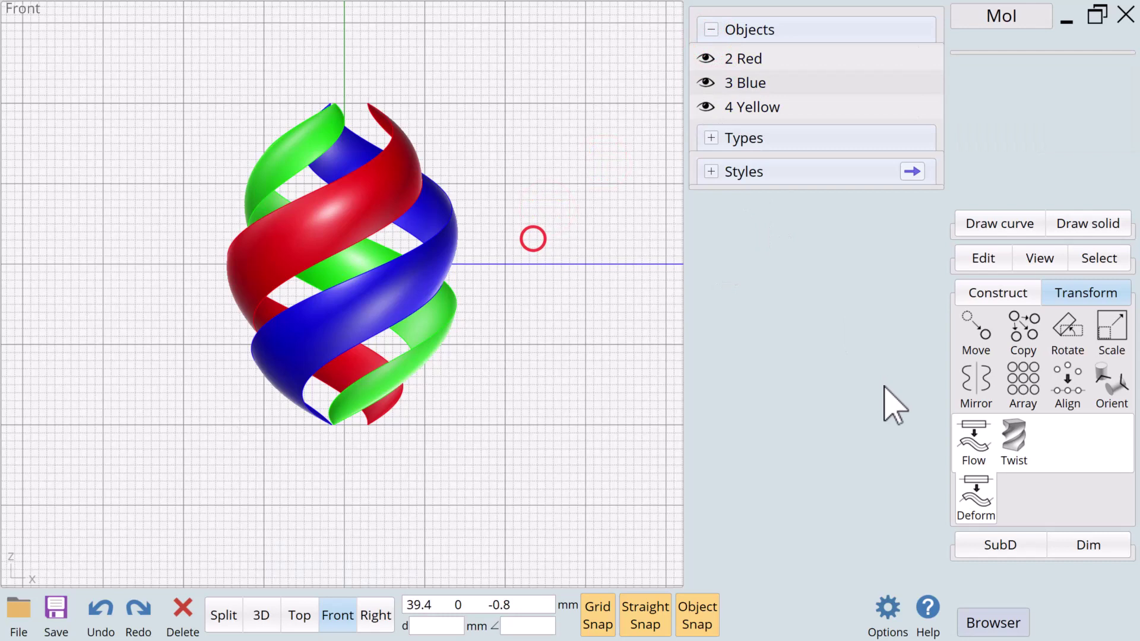
# - Draw a sphere of radius 26.68 mm centred at the origin around the ribbons
pyautogui.click(975, 225)
pyautogui.click(968, 310)
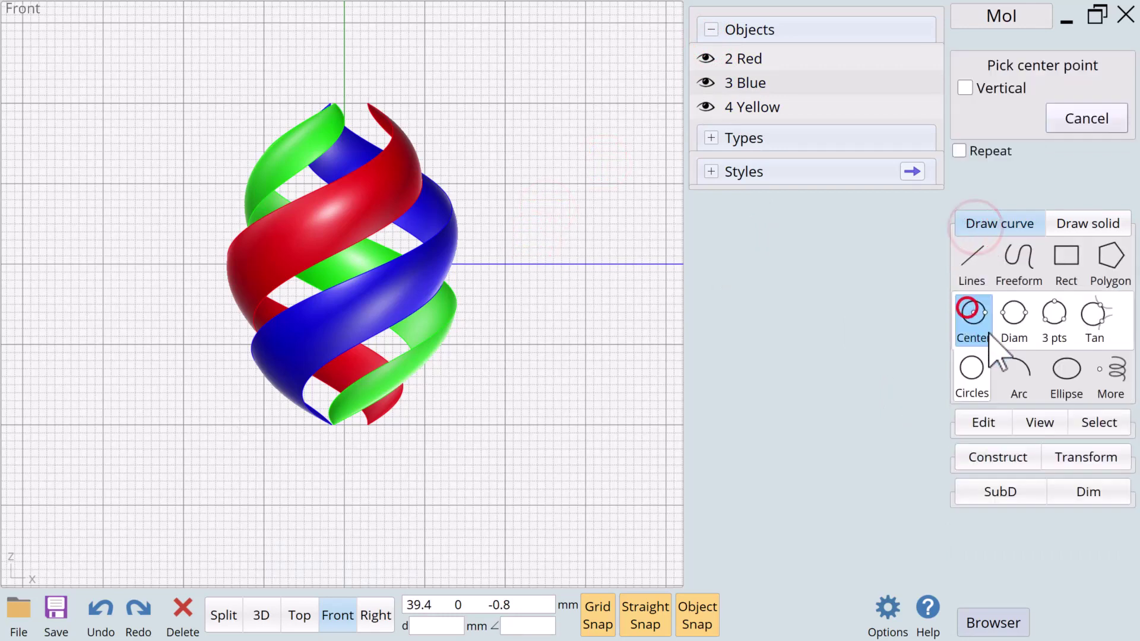
pyautogui.click(1087, 223)
pyautogui.click(1060, 262)
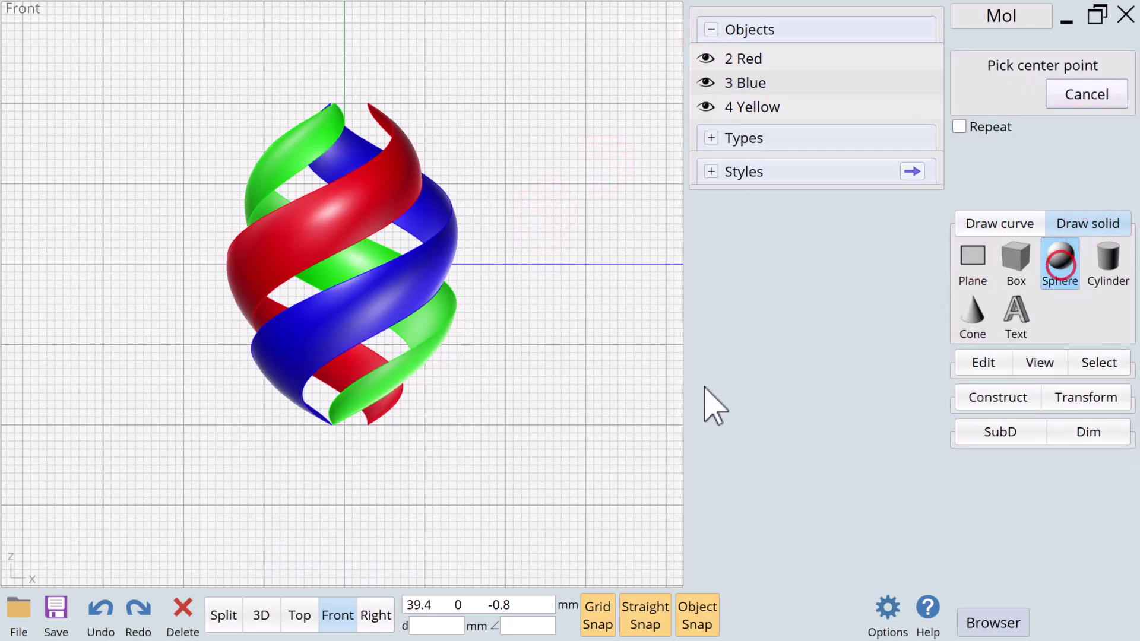
pyautogui.click(343, 266)
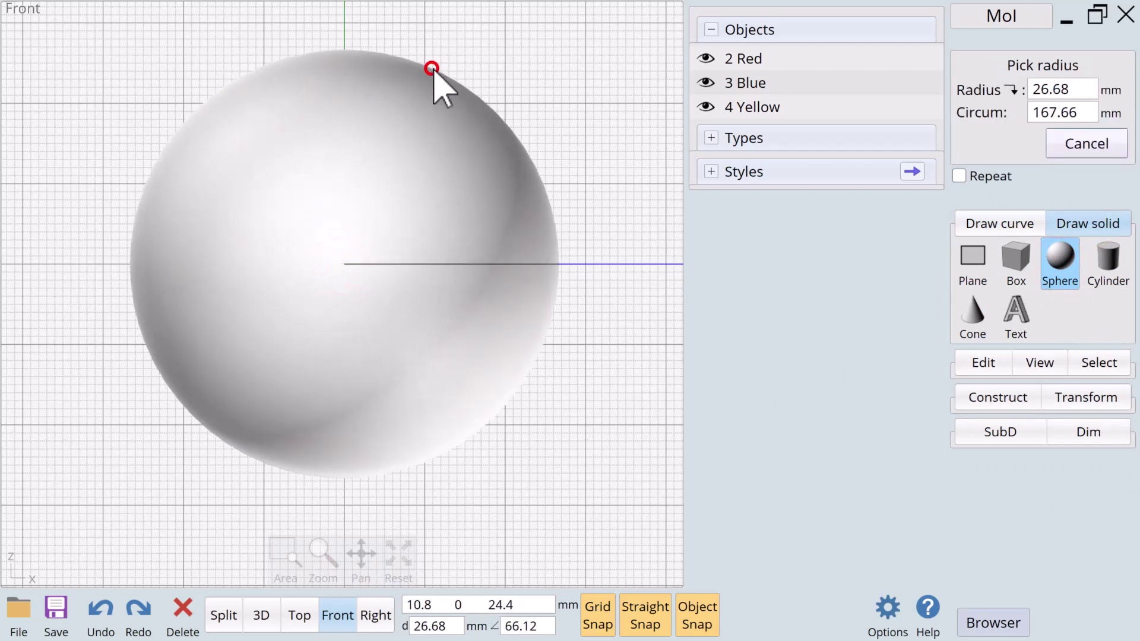
pyautogui.click(432, 68)
pyautogui.click(291, 618)
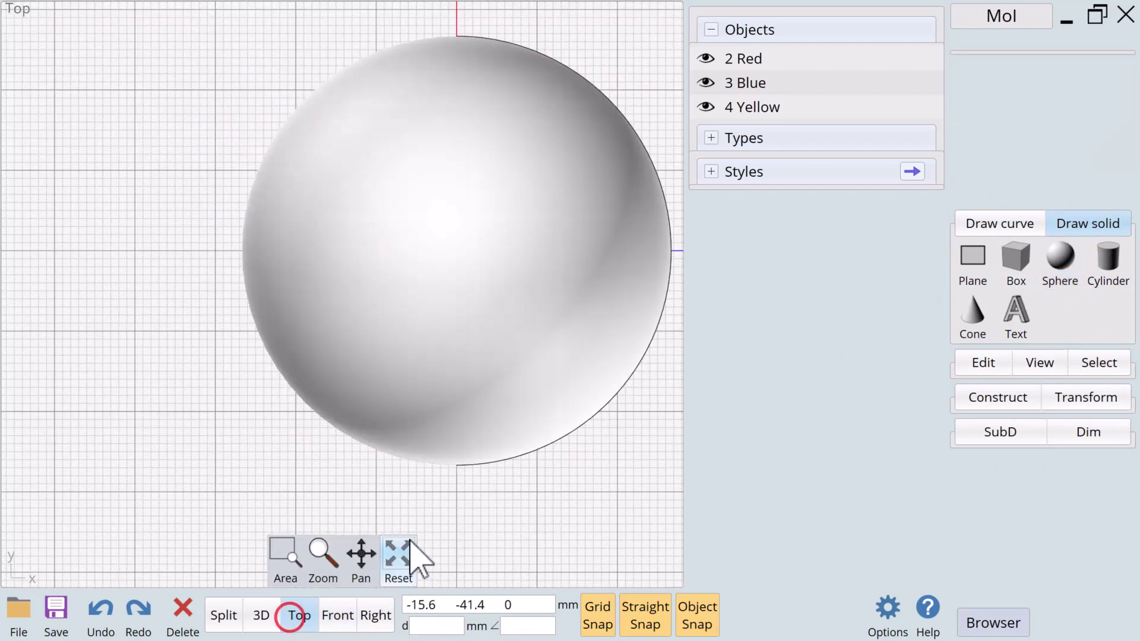
pyautogui.click(410, 541)
pyautogui.scroll(2, 356, 515)
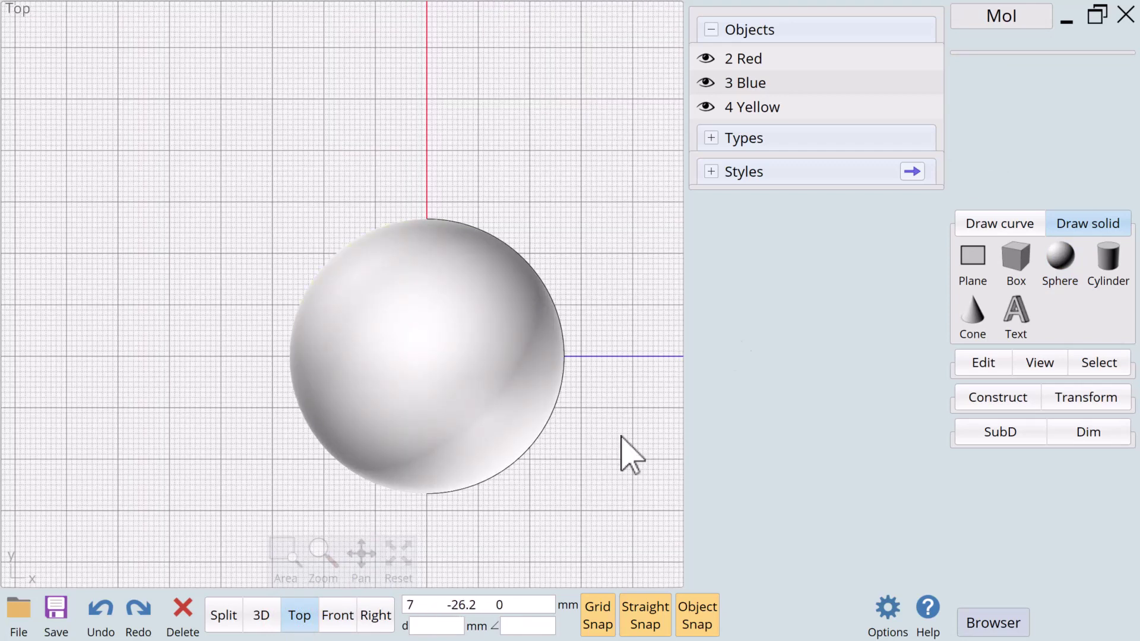
# - Rename the sphere to '1 Clear'
pyautogui.click(485, 309)
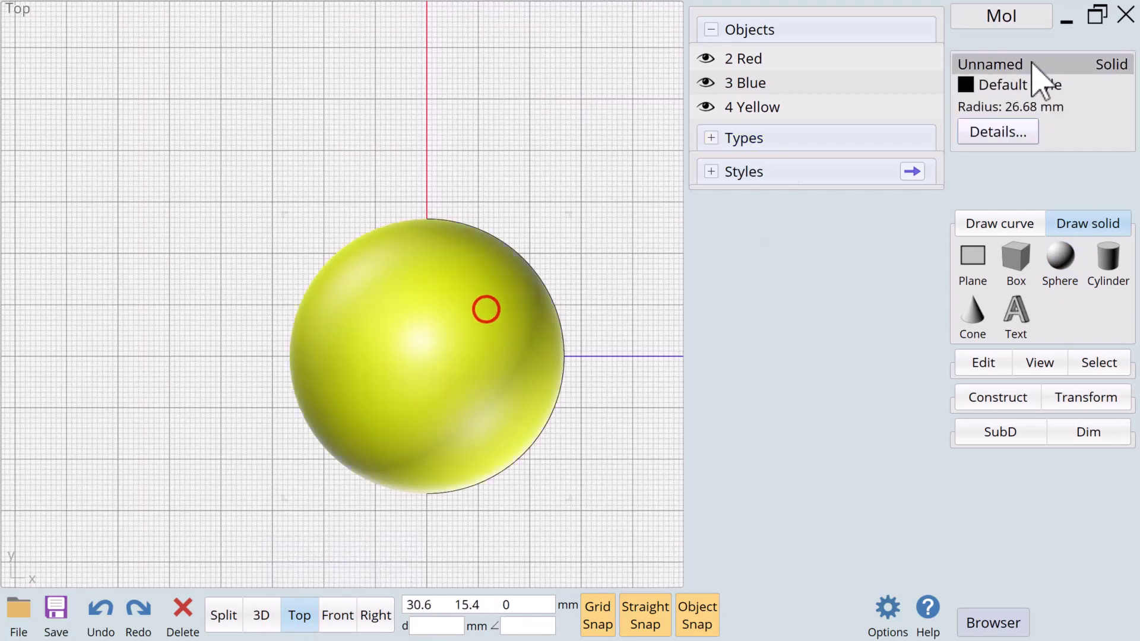
pyautogui.click(980, 62)
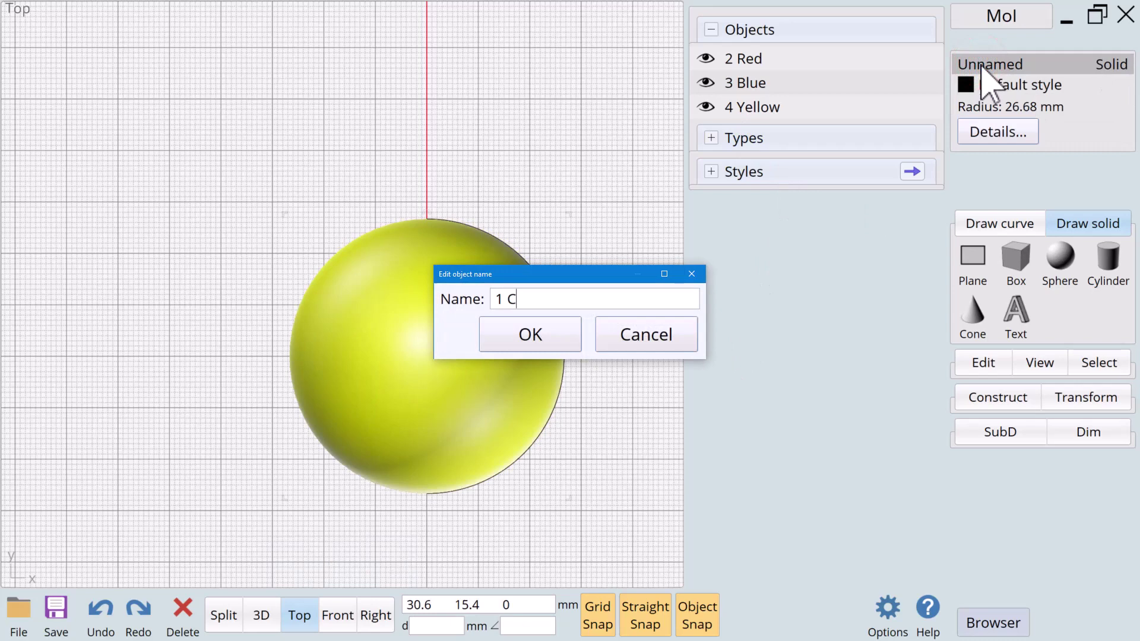
pyautogui.click(540, 333)
pyautogui.click(541, 179)
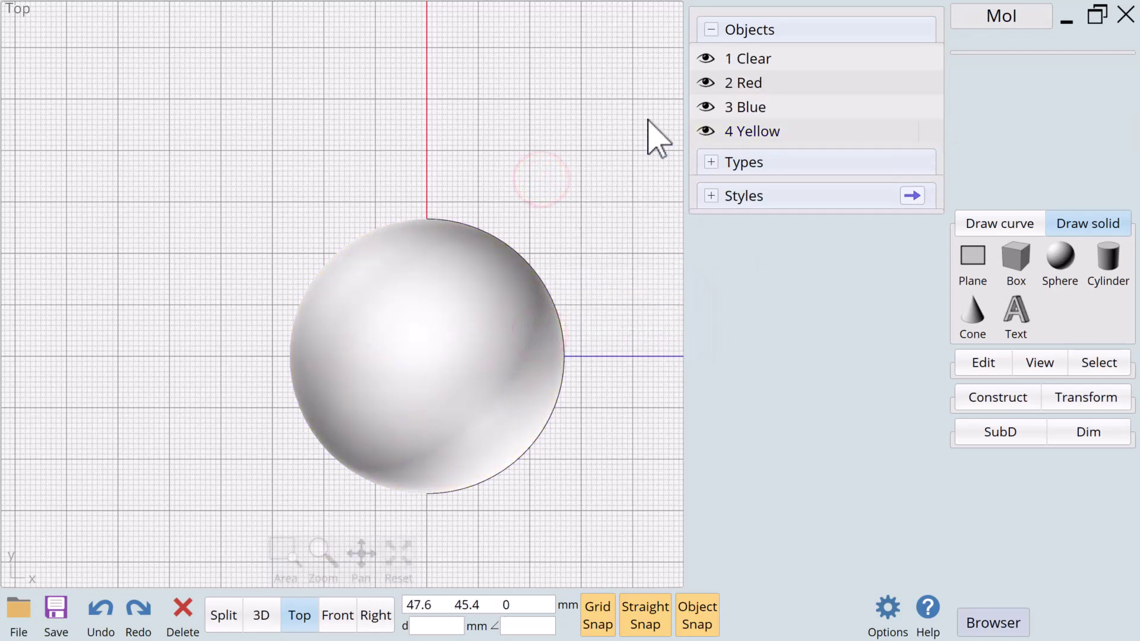
# - Toggle the 1 Clear sphere's visibility to check the ribbons, then select all four objects
pyautogui.click(706, 59)
pyautogui.click(707, 59)
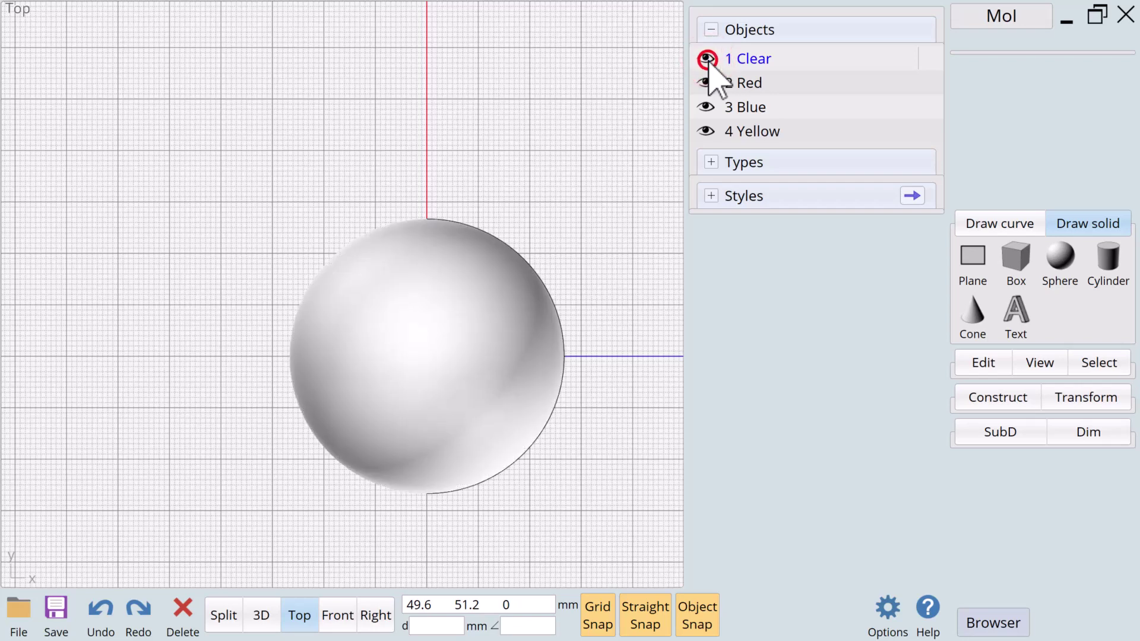
pyautogui.click(706, 58)
pyautogui.click(707, 59)
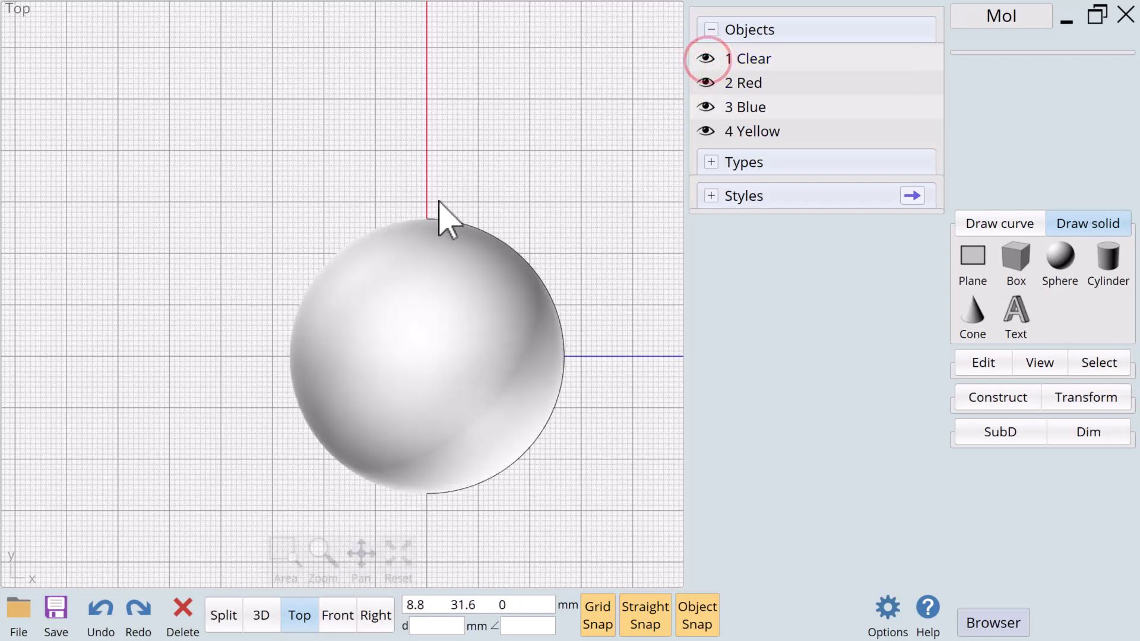
pyautogui.click(930, 58)
pyautogui.click(930, 82)
pyautogui.click(930, 106)
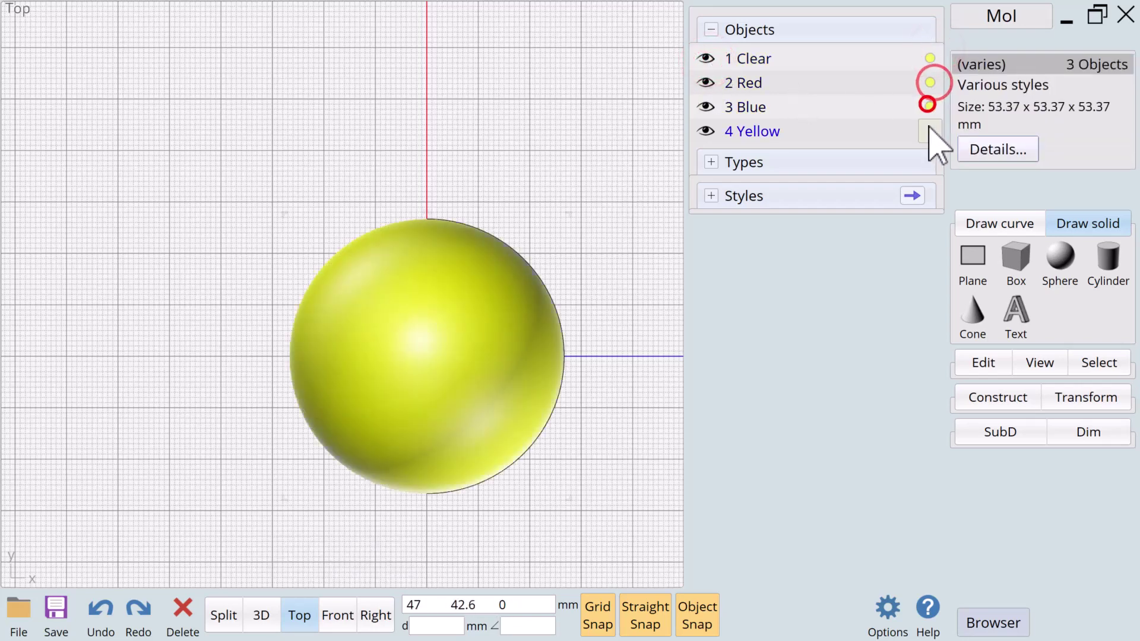
pyautogui.click(930, 131)
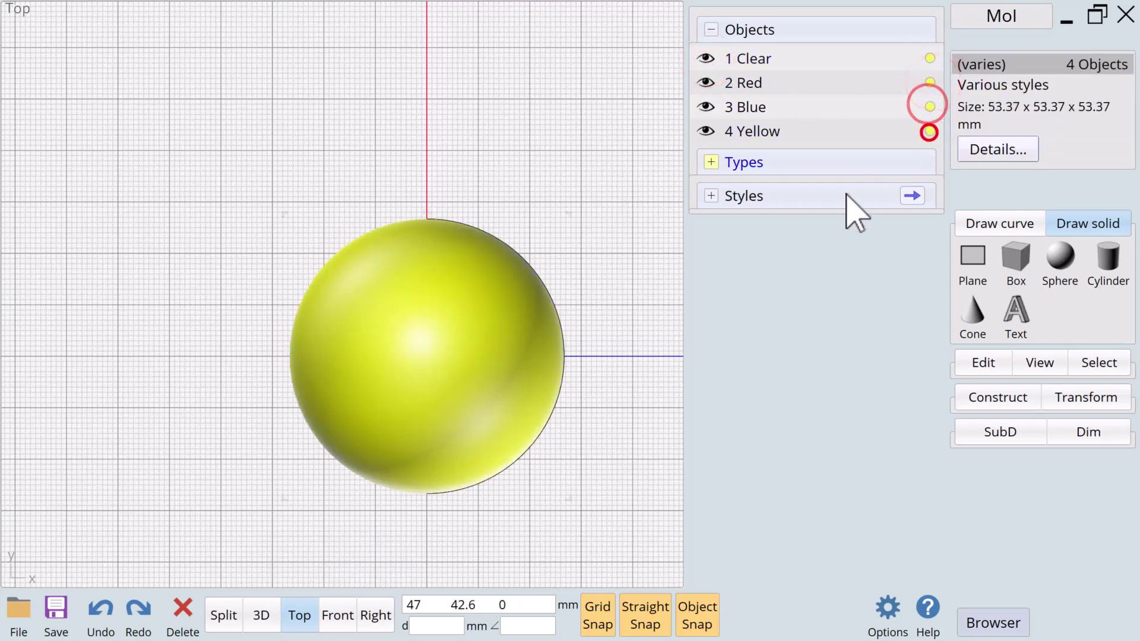
# - Save the model as MeshRenderTest01.3dm in E:\MeshRender Tests
pyautogui.click(23, 611)
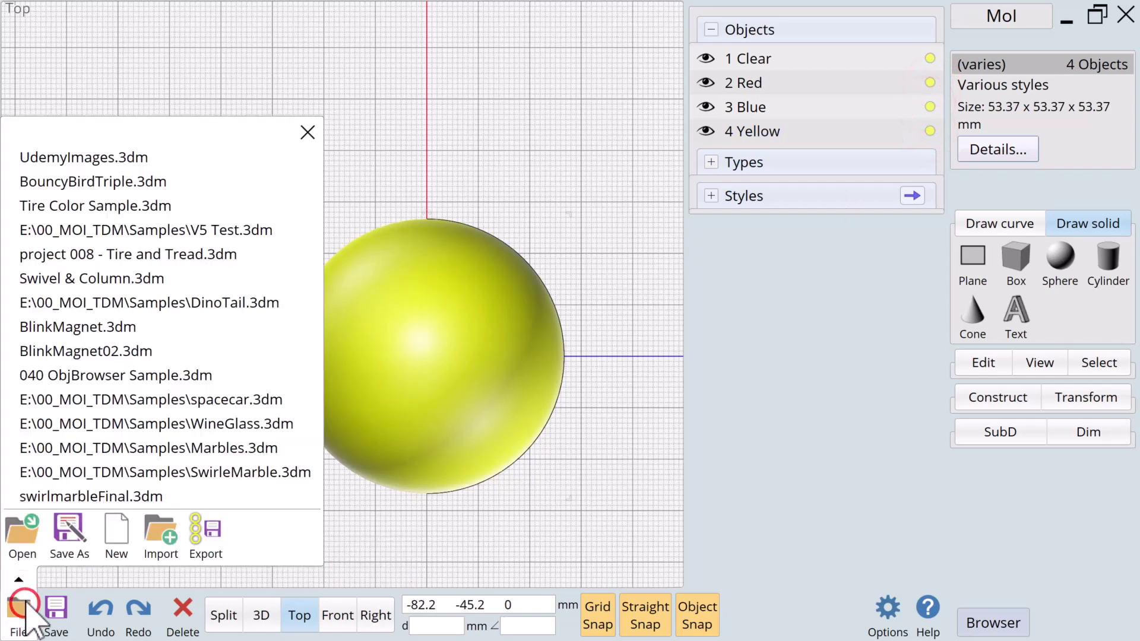
pyautogui.click(70, 549)
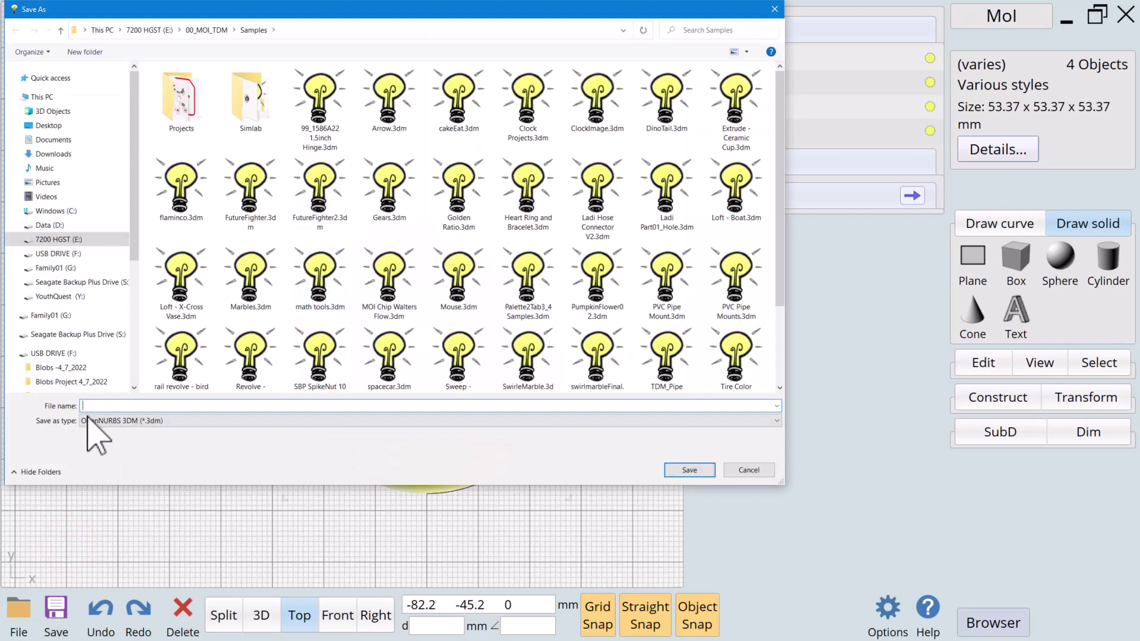
pyautogui.write('MeshRenderTest01')
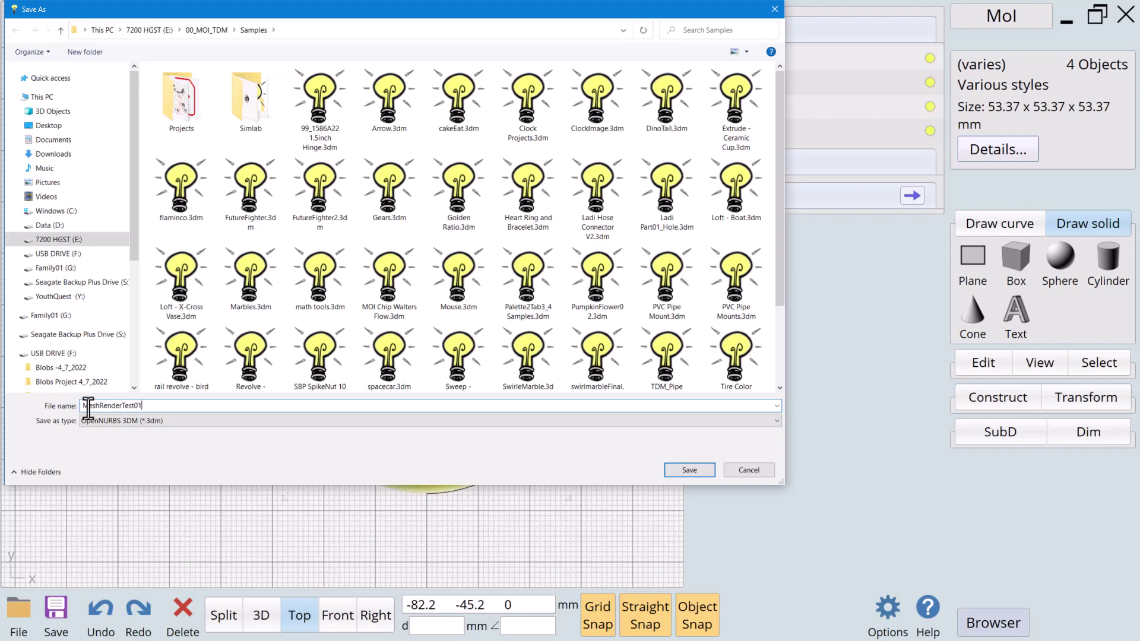
pyautogui.click(150, 31)
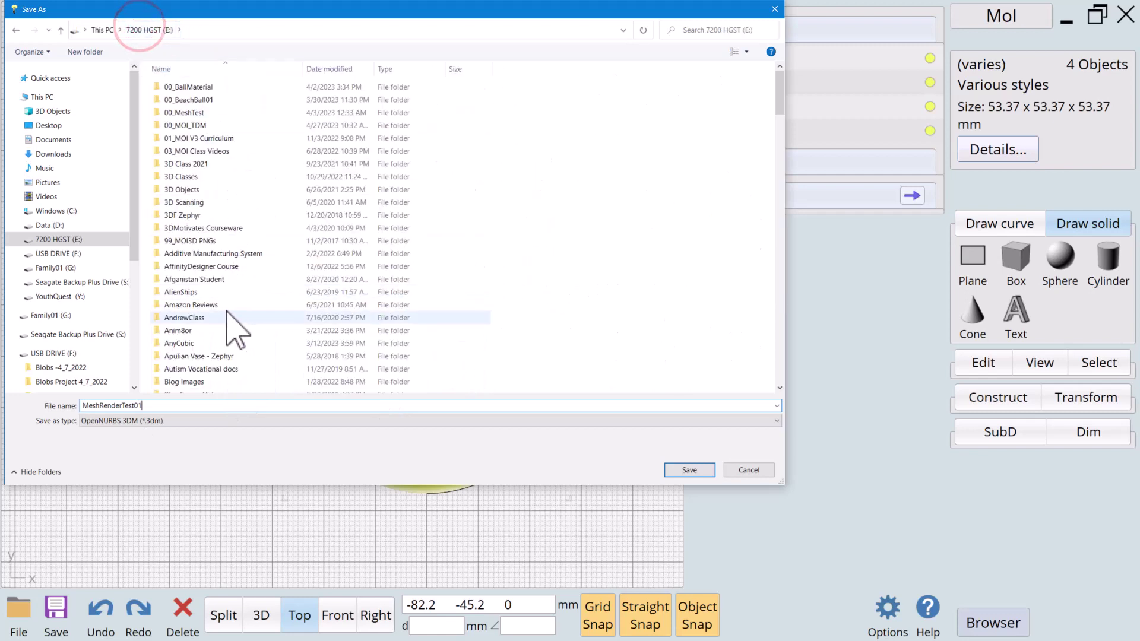
pyautogui.scroll(-20, 212, 332)
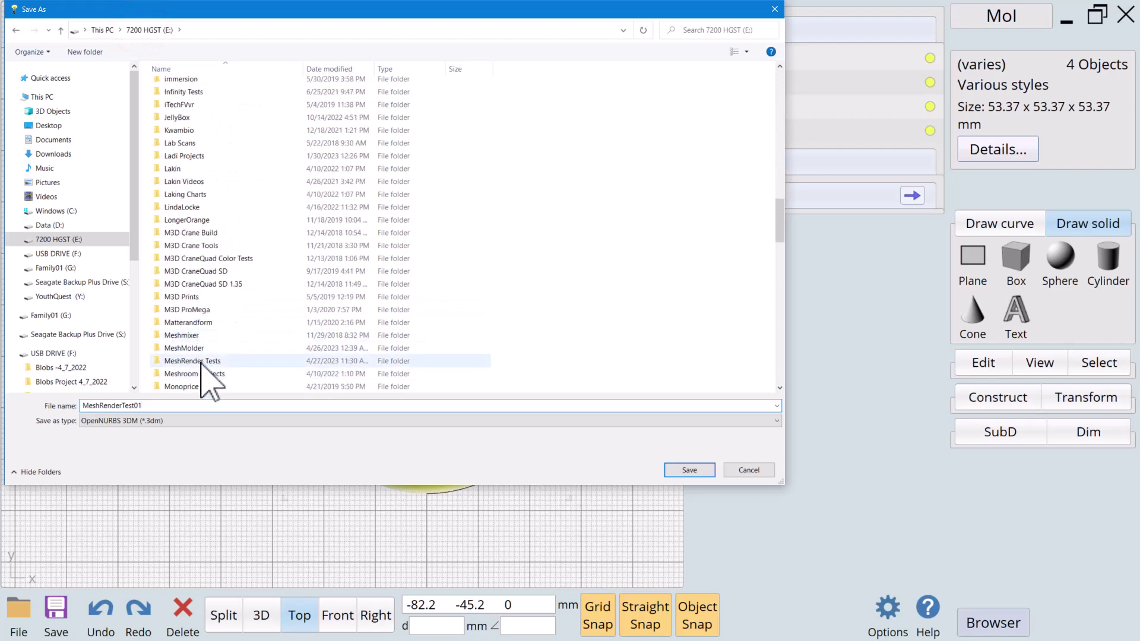
pyautogui.click(197, 362)
pyautogui.doubleClick(197, 362)
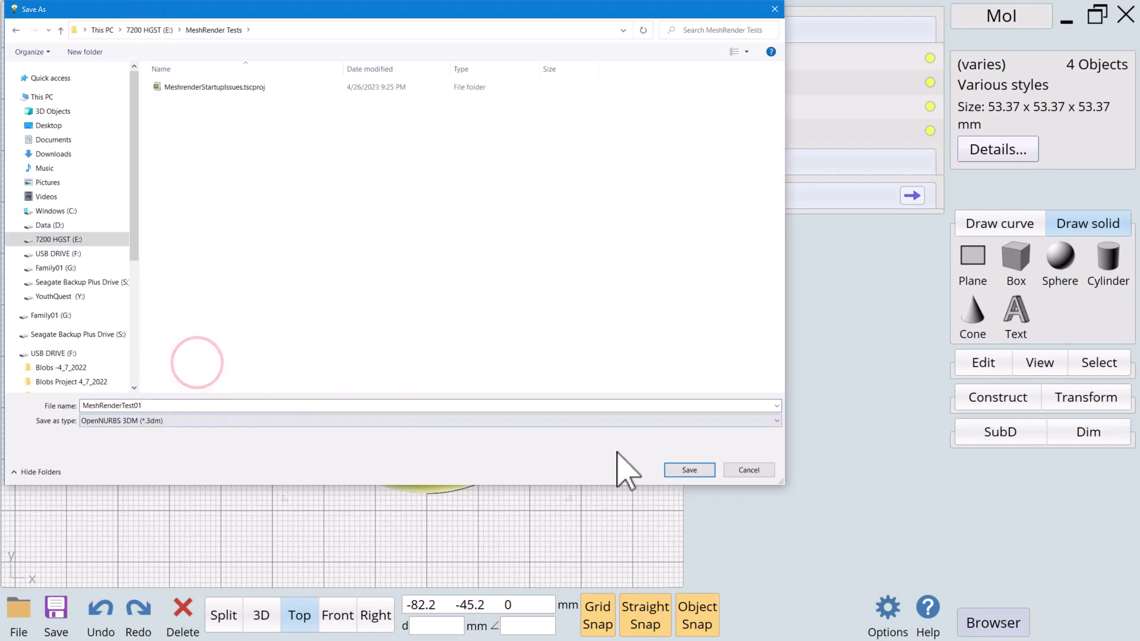
pyautogui.click(689, 470)
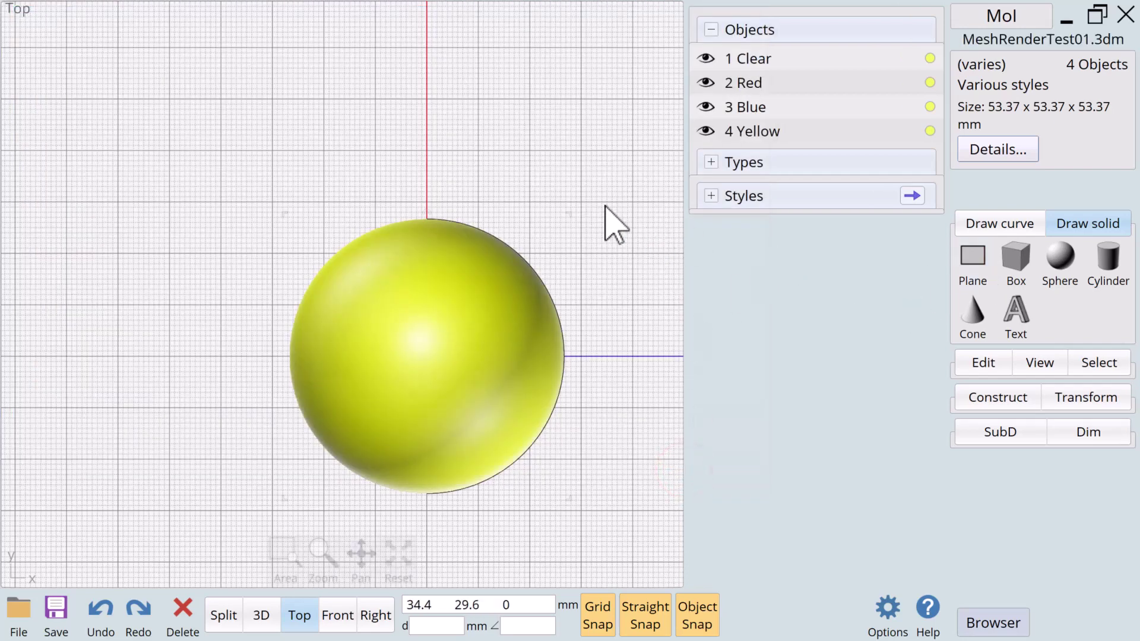
# - Export MeshRenderTest01 as a Wavefront OBJ with meshing density at maximum polygons
pyautogui.click(13, 628)
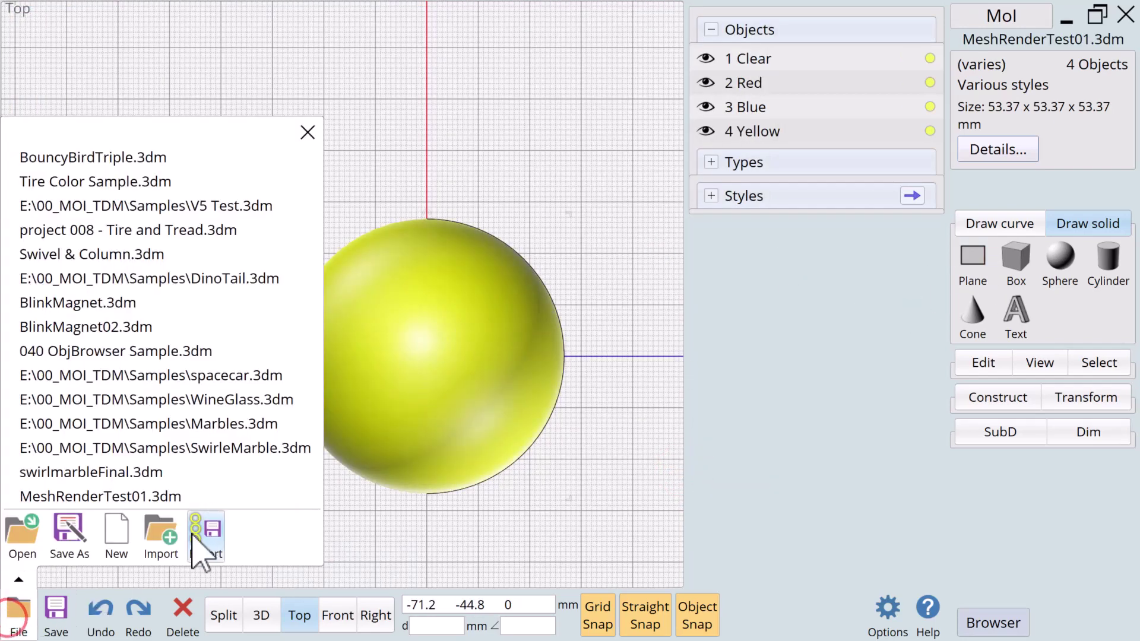
pyautogui.click(206, 538)
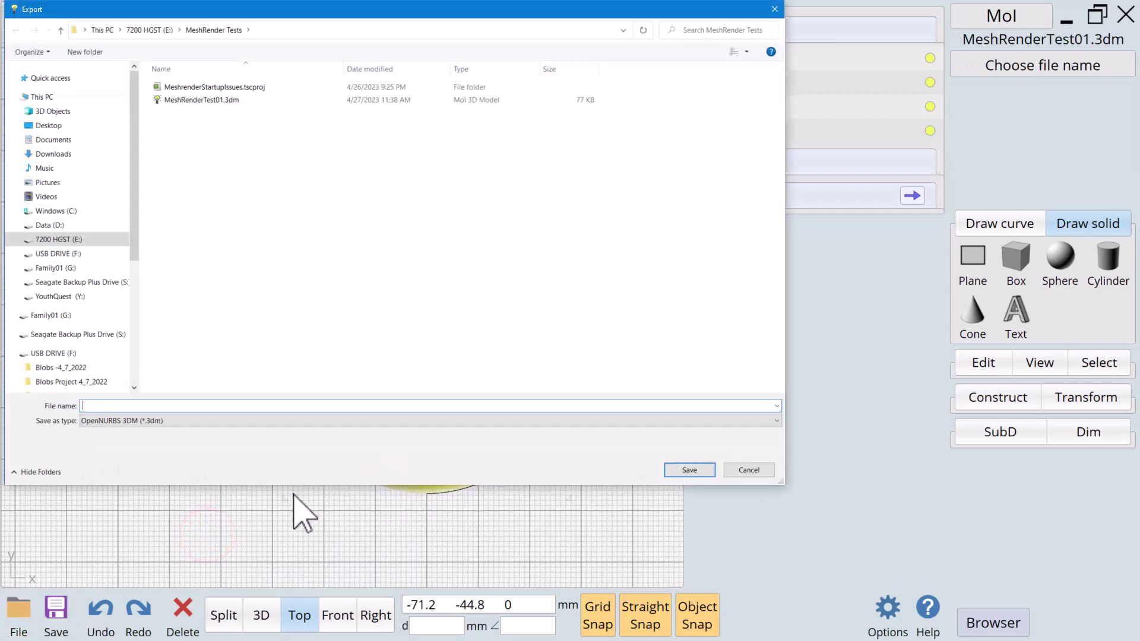
pyautogui.click(178, 99)
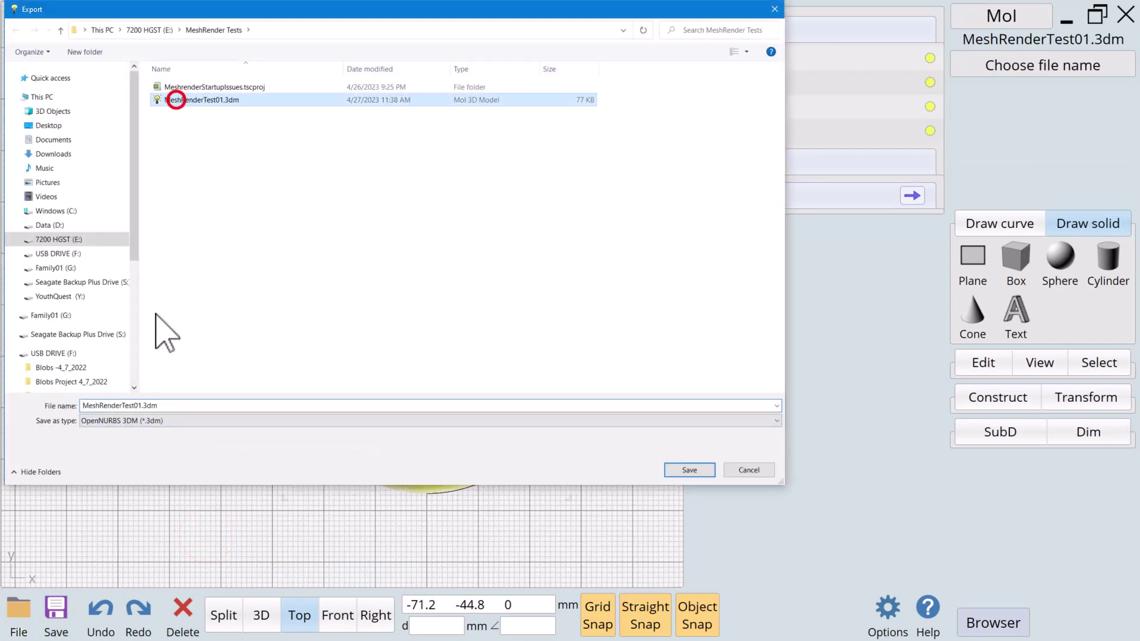
pyautogui.click(135, 420)
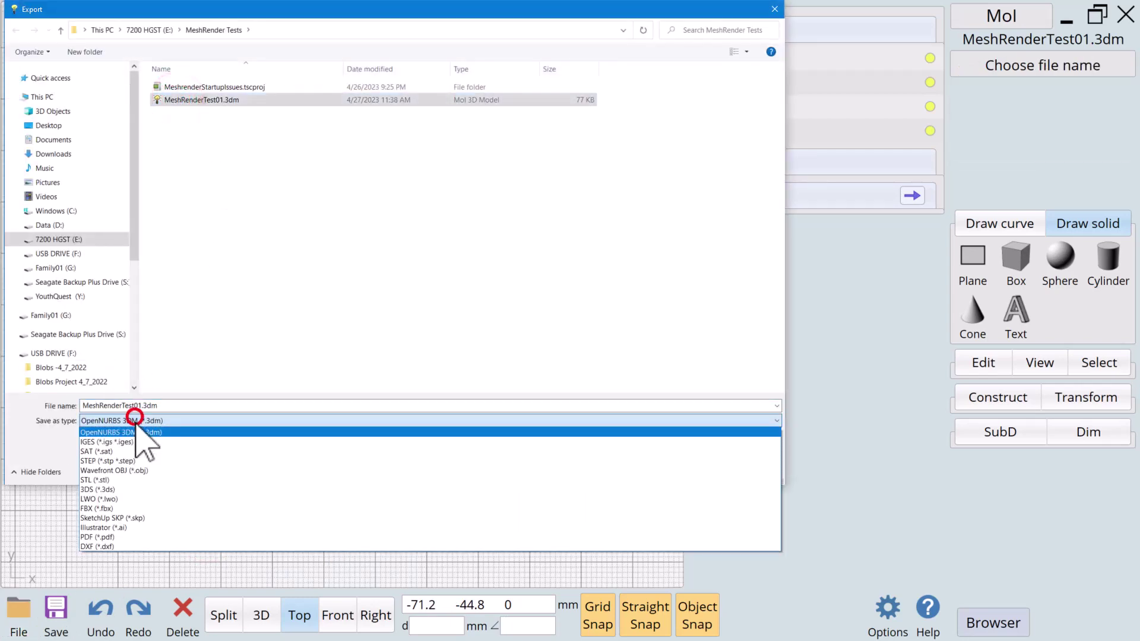
pyautogui.click(118, 471)
pyautogui.click(688, 469)
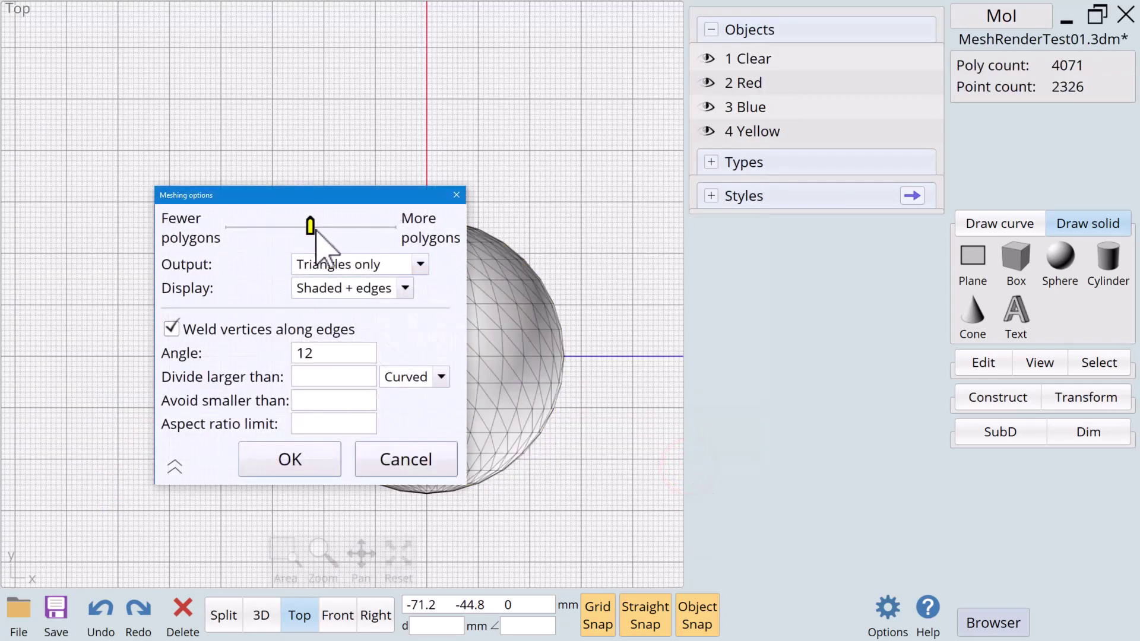
pyautogui.moveTo(313, 228); pyautogui.dragTo(389, 227)
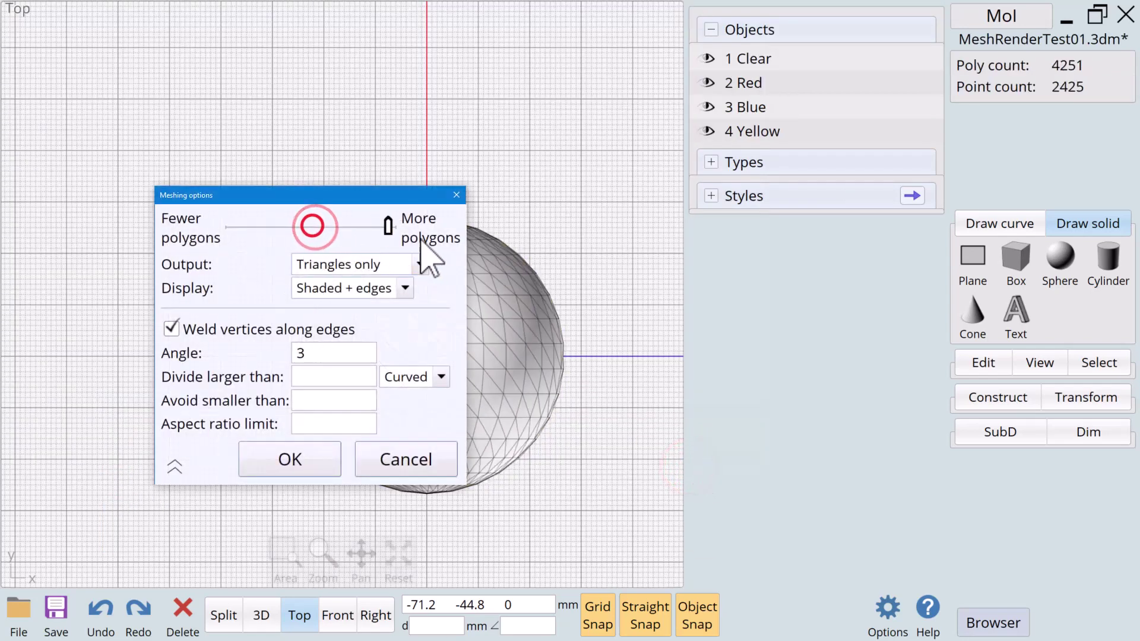
pyautogui.click(288, 463)
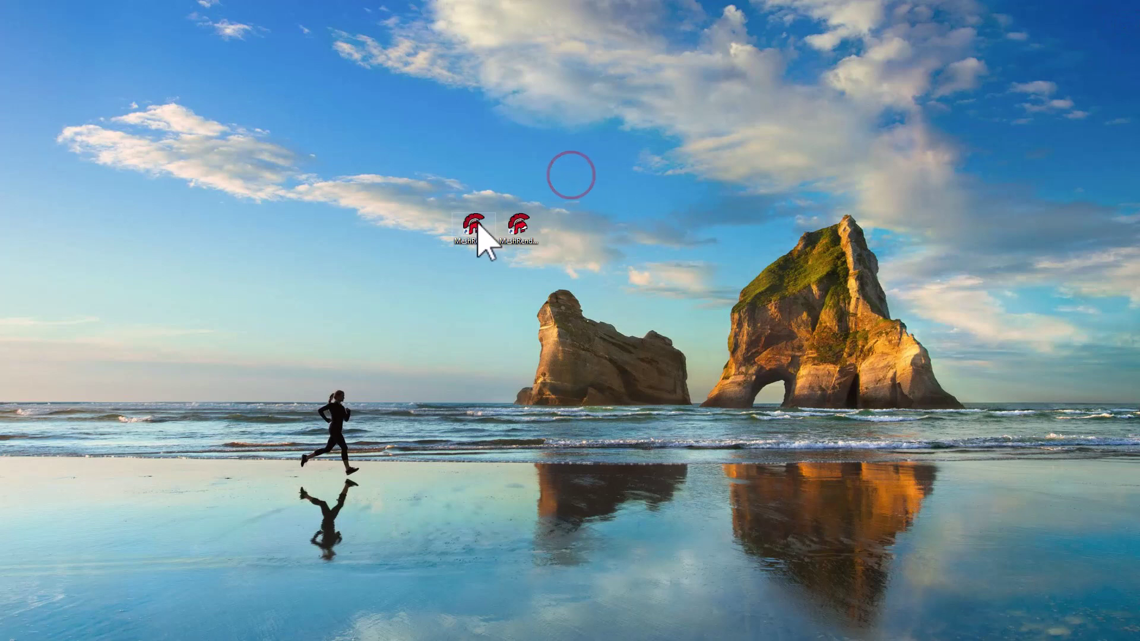
# - Launch MeshRender from its desktop shortcut
pyautogui.doubleClick(475, 229)
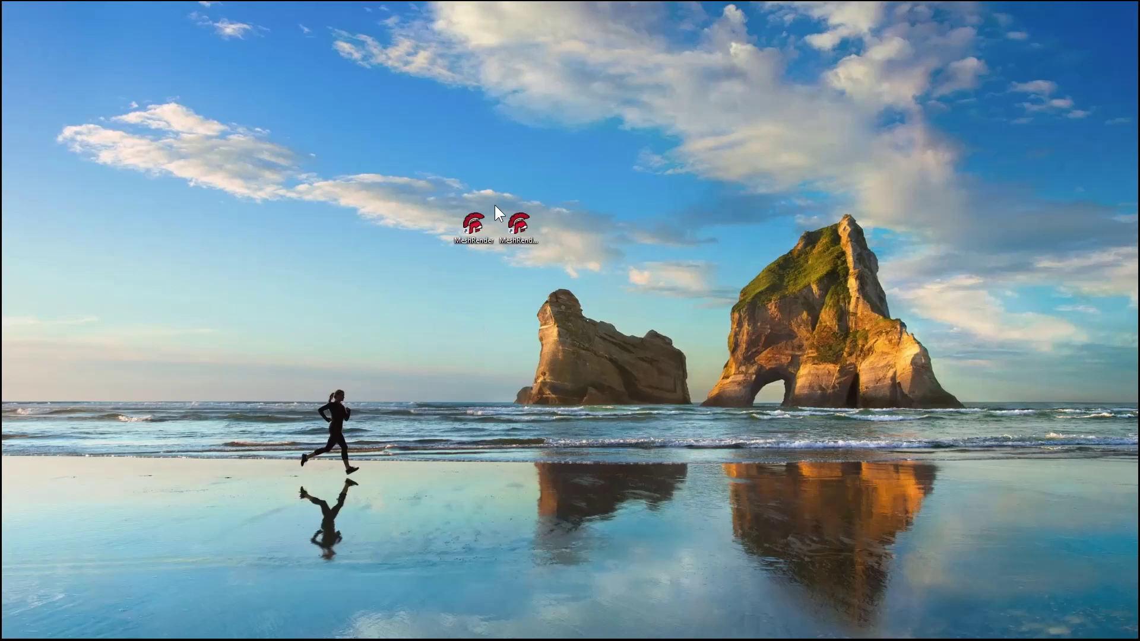
pyautogui.doubleClick(474, 226)
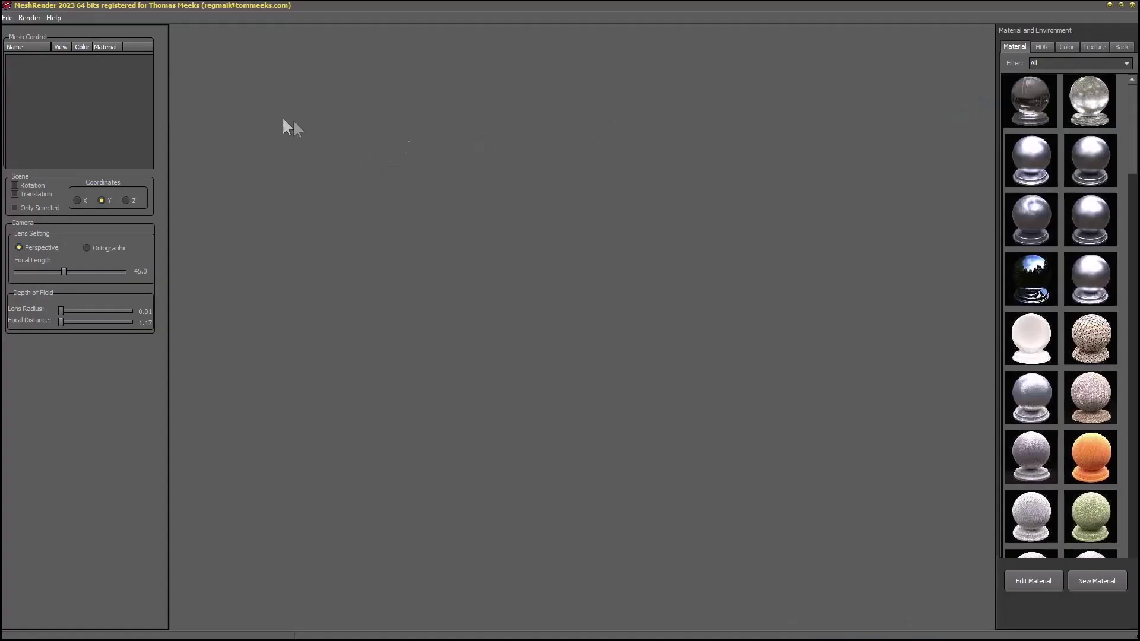
# - Import E:\MeshRender Tests\MeshRenderTest01.obj, bringing in the Clear, Red, Blue, Yellow and ground meshes
pyautogui.click(9, 18)
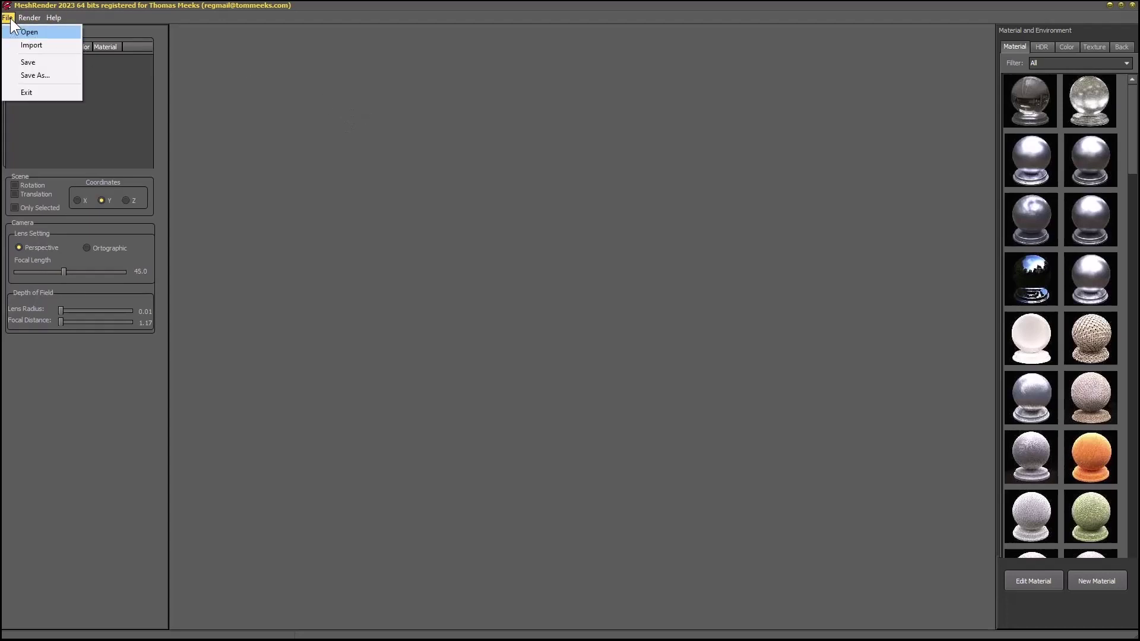
pyautogui.click(15, 43)
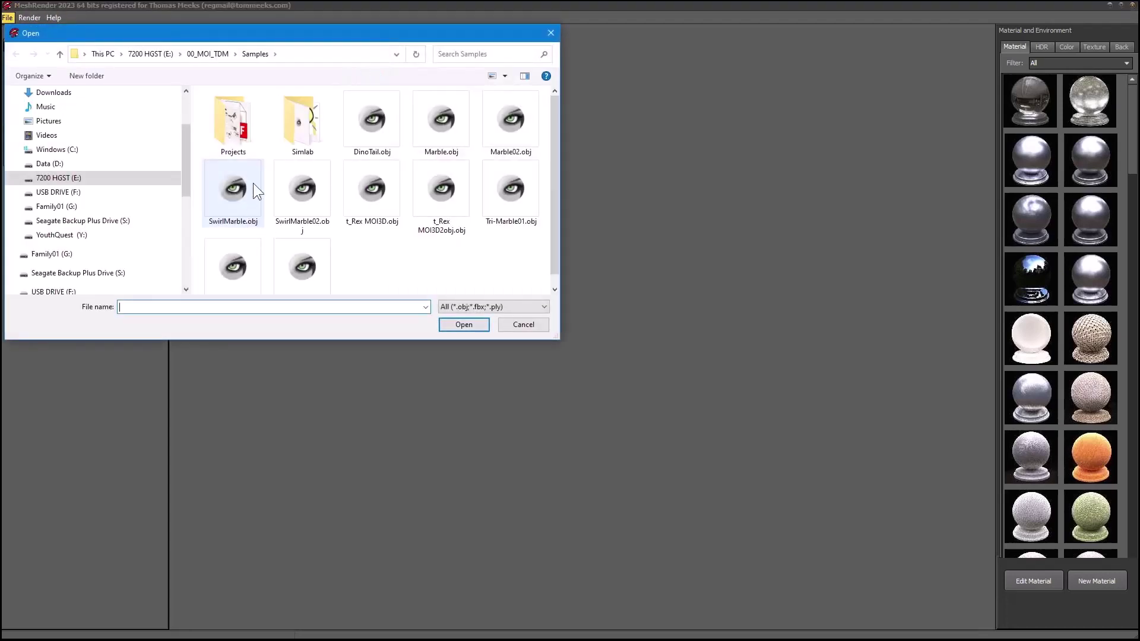
pyautogui.click(208, 55)
pyautogui.click(169, 55)
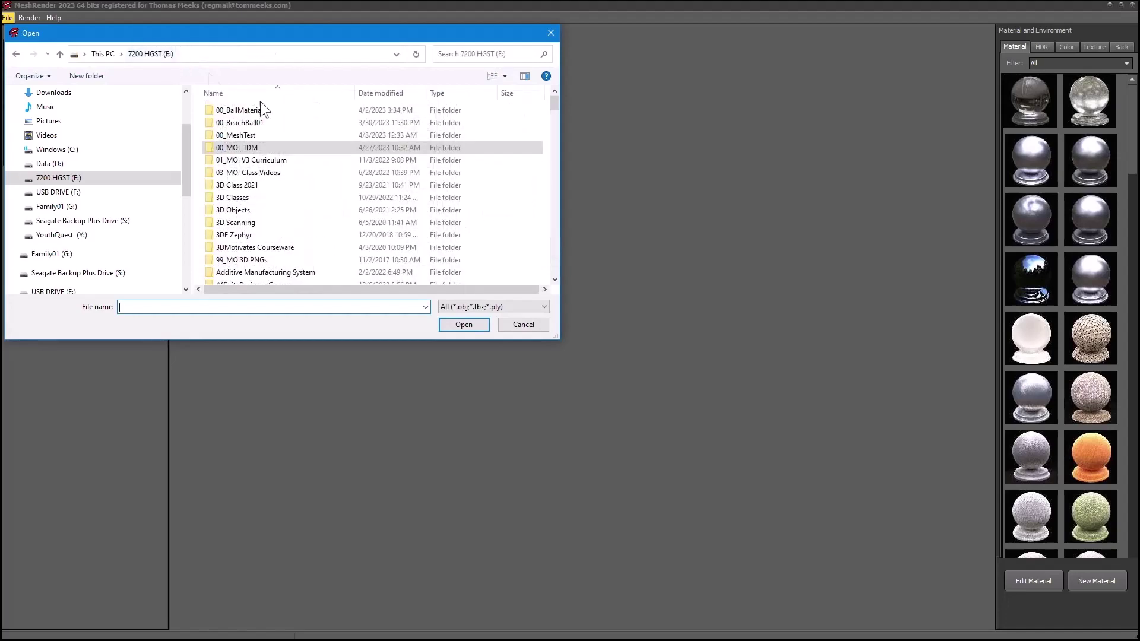
pyautogui.scroll(-5, 247, 224)
pyautogui.scroll(-15, 247, 220)
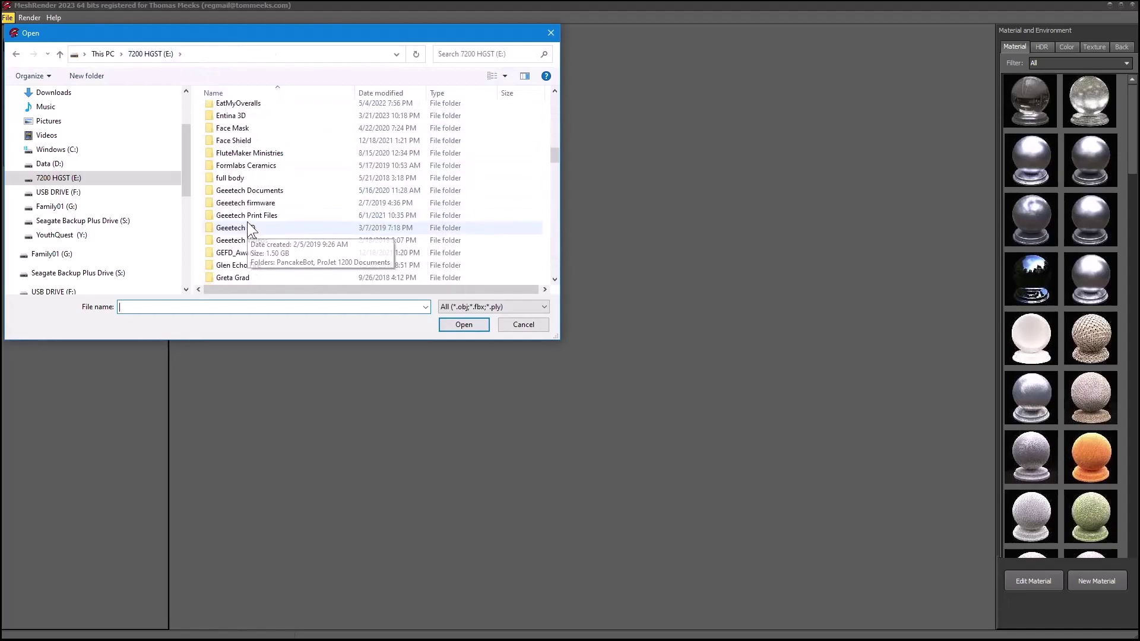
pyautogui.scroll(-3, 247, 224)
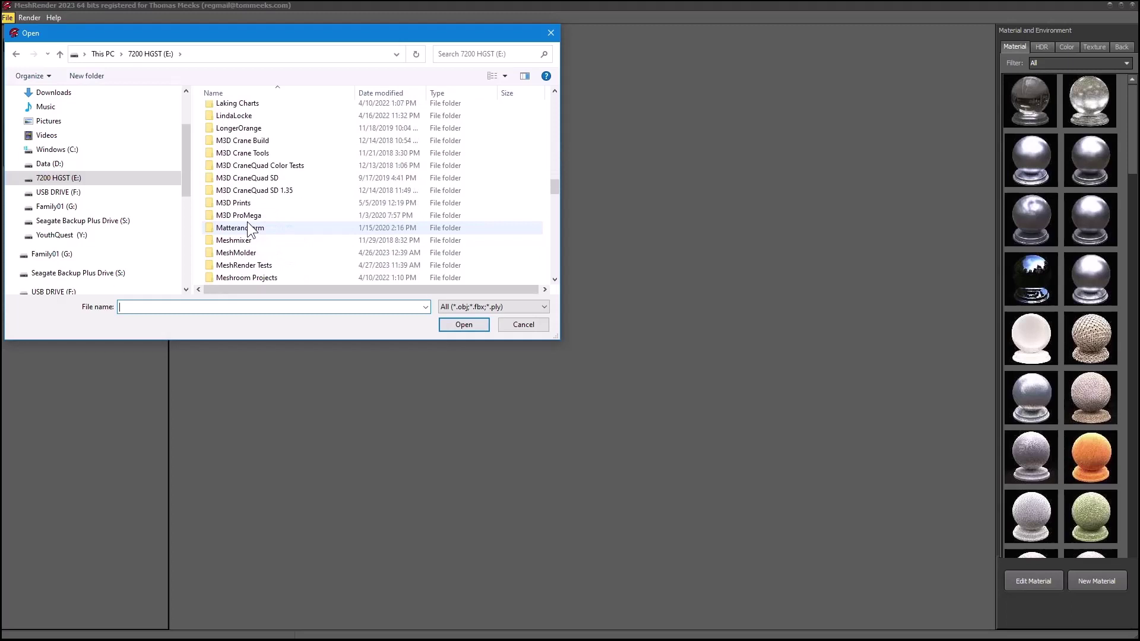
pyautogui.scroll(-1, 250, 228)
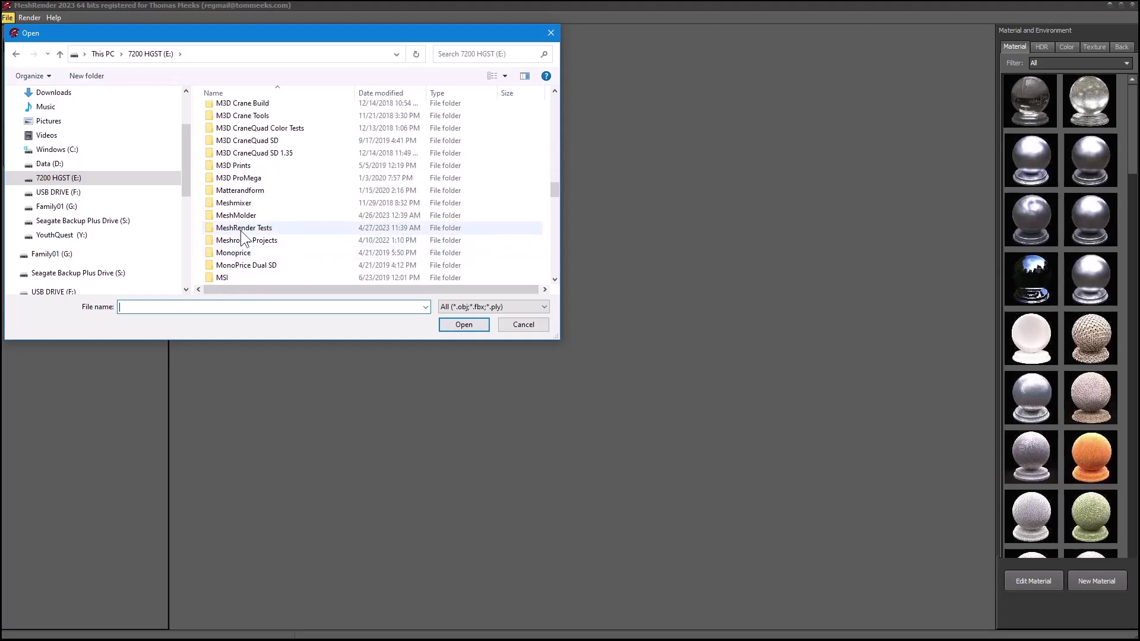
pyautogui.doubleClick(241, 229)
pyautogui.click(242, 125)
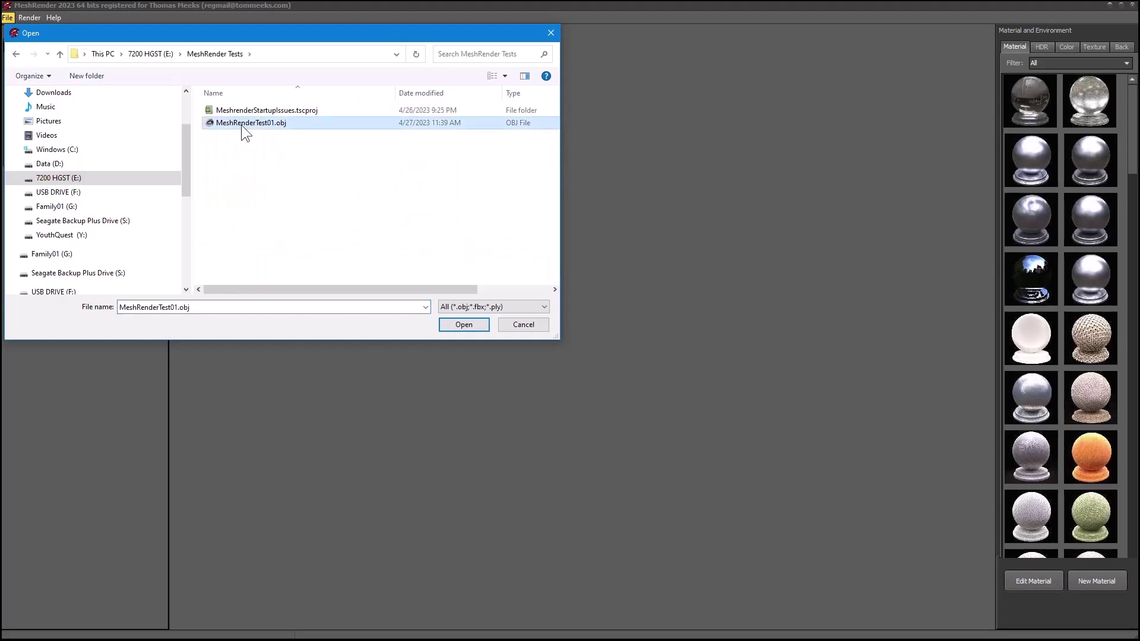
pyautogui.click(462, 325)
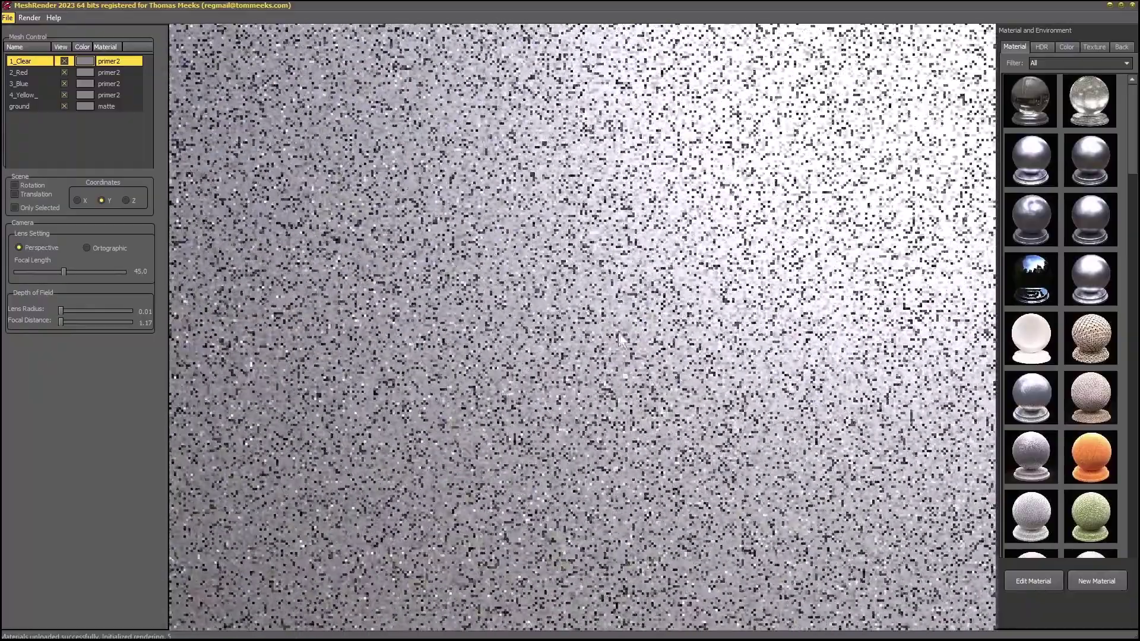
# - Zoom out until the whole white sphere shows over the desert landscape
pyautogui.scroll(-5, 621, 344)
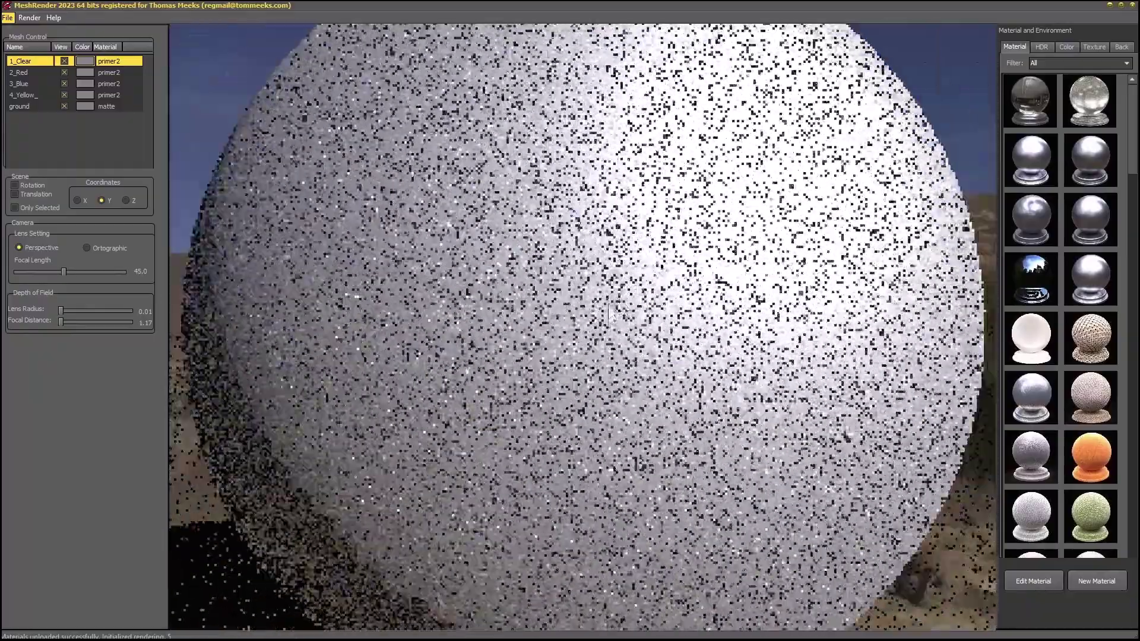
pyautogui.scroll(-3, 520, 323)
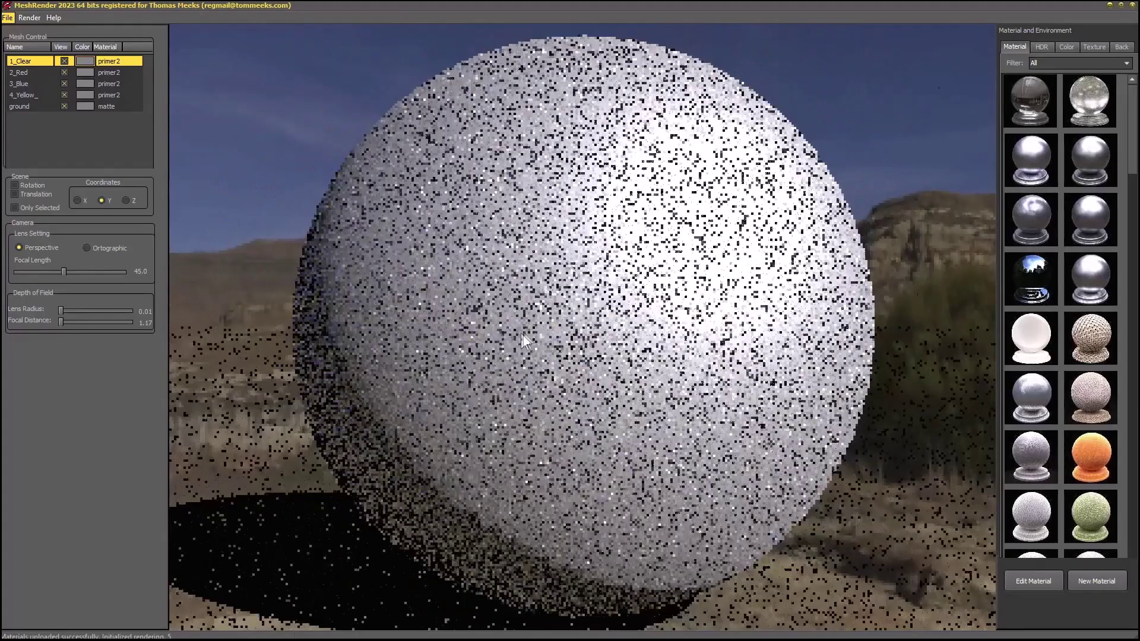
# - Choose the green field HDR as the scene environment
pyautogui.click(1042, 46)
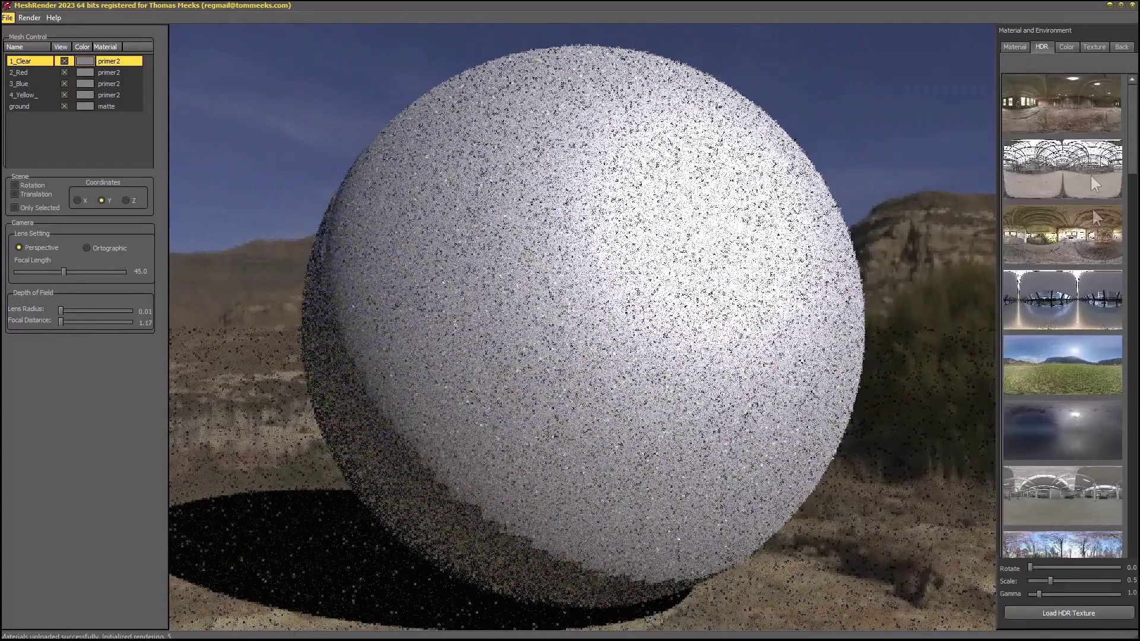
pyautogui.scroll(-5, 1063, 315)
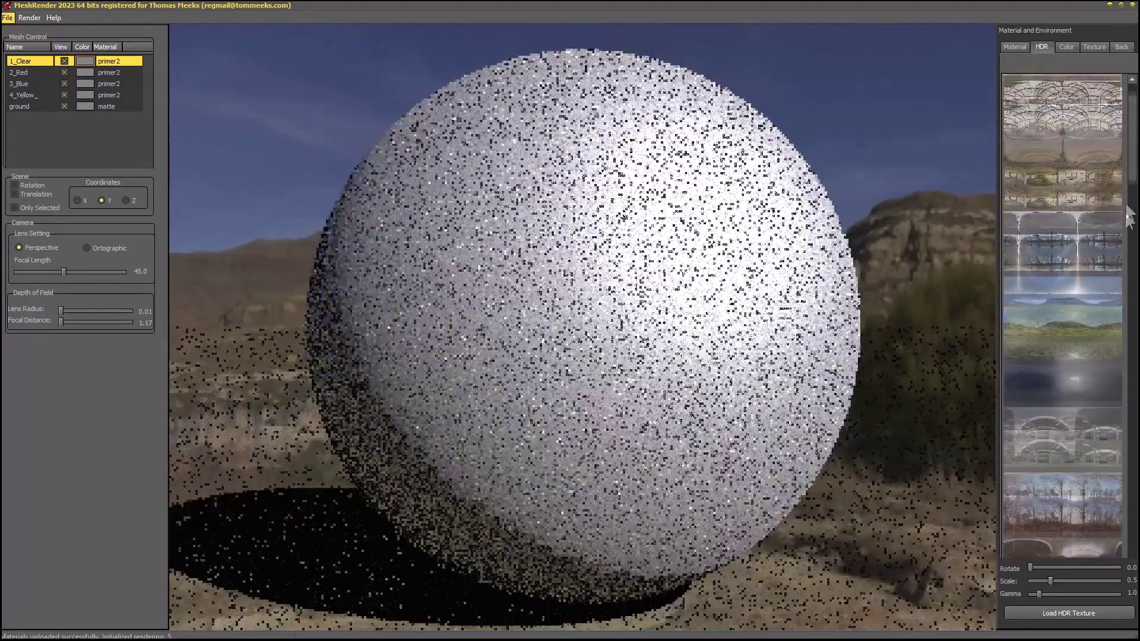
pyautogui.scroll(-6, 1062, 315)
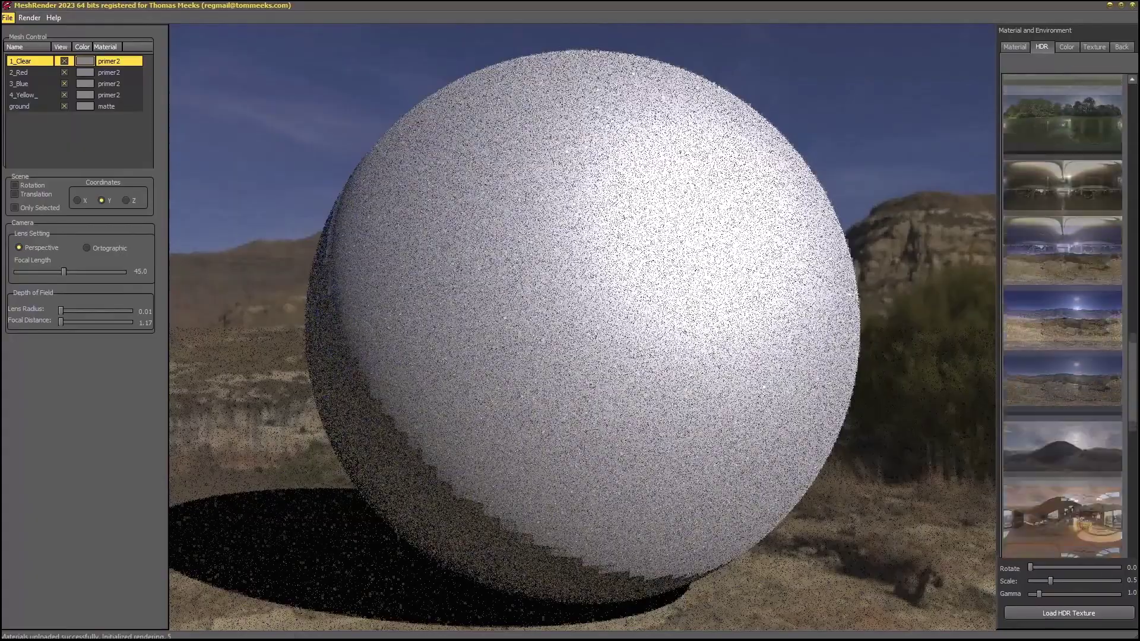
pyautogui.click(1063, 277)
# - Change options at the bottom of the HDR panel and zoom out over the cloudy meadow
pyautogui.scroll(5, 625, 382)
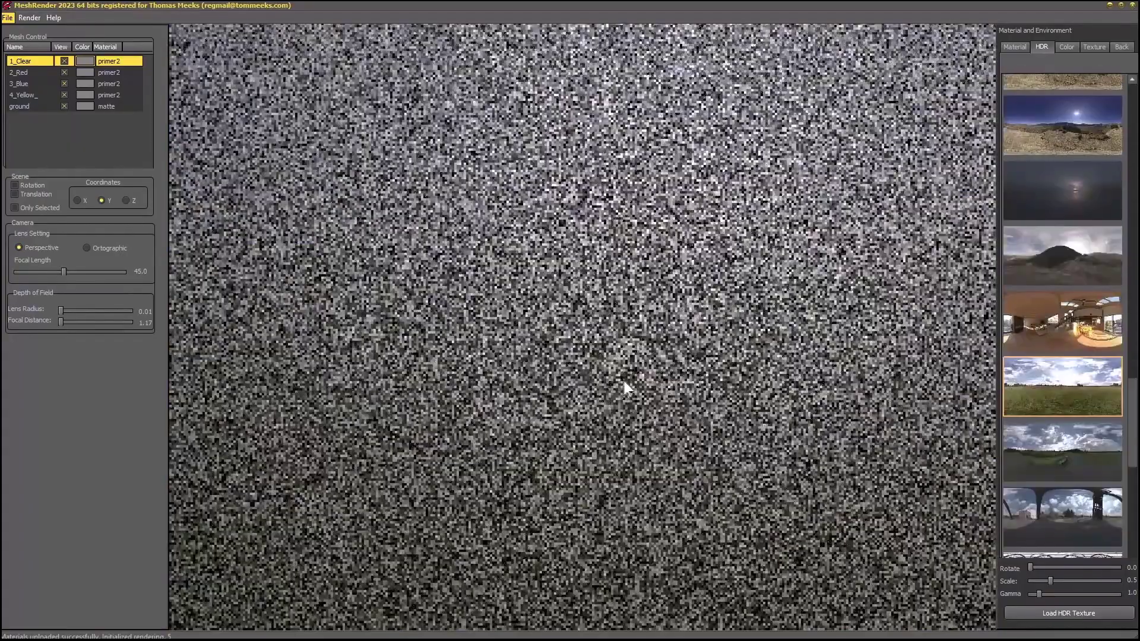
pyautogui.scroll(-5, 629, 384)
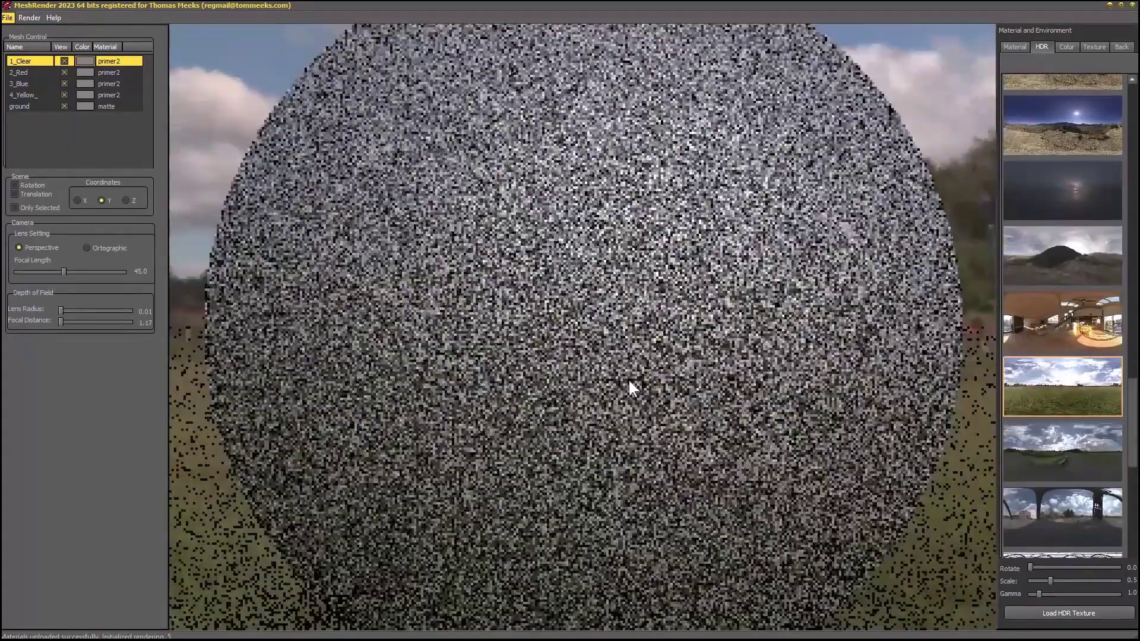
pyautogui.scroll(-4, 629, 372)
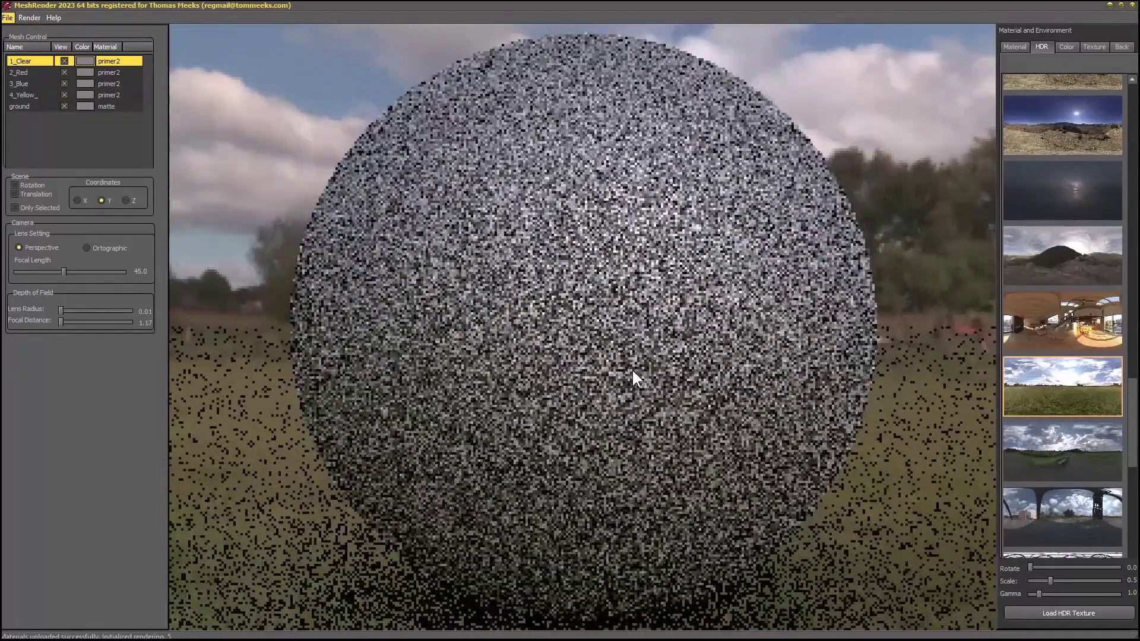
pyautogui.scroll(-2, 633, 375)
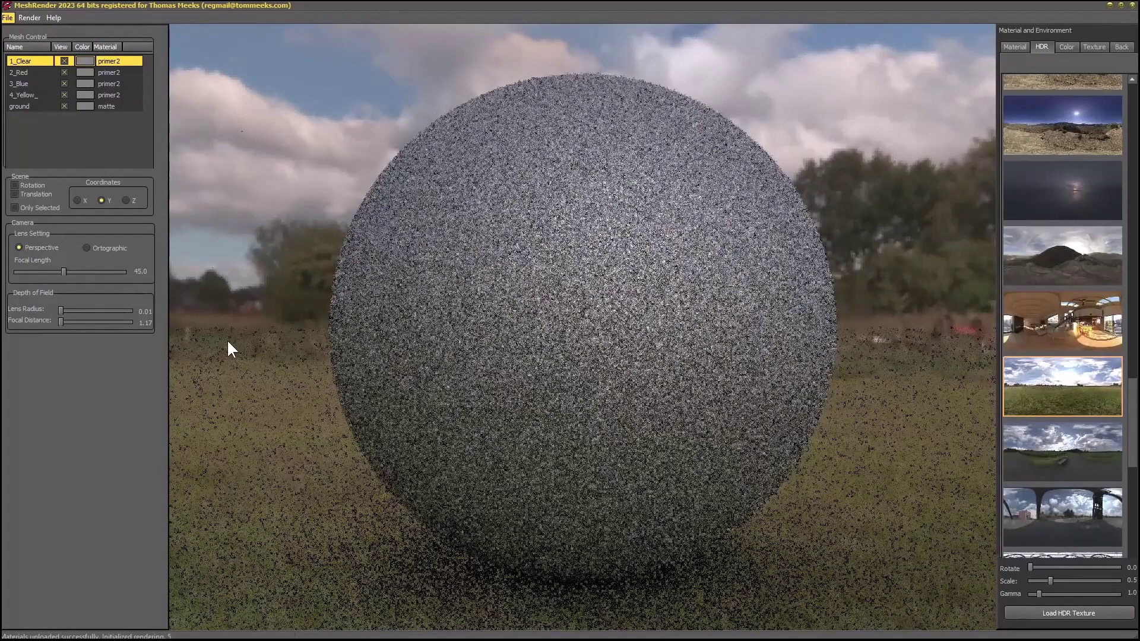
pyautogui.click(1050, 581)
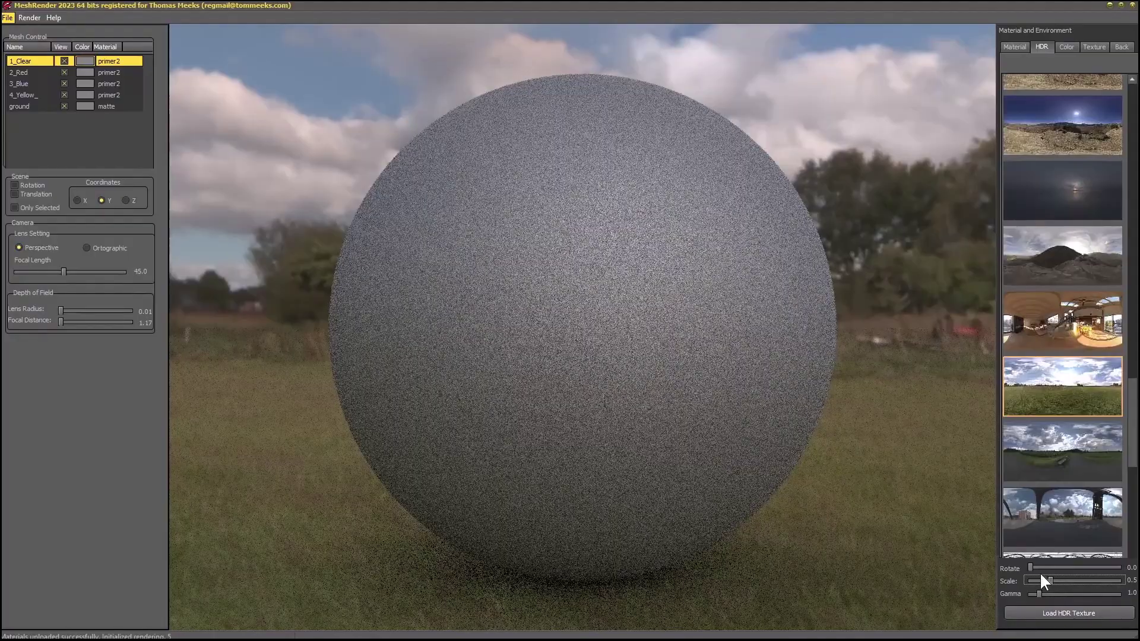
pyautogui.click(1040, 576)
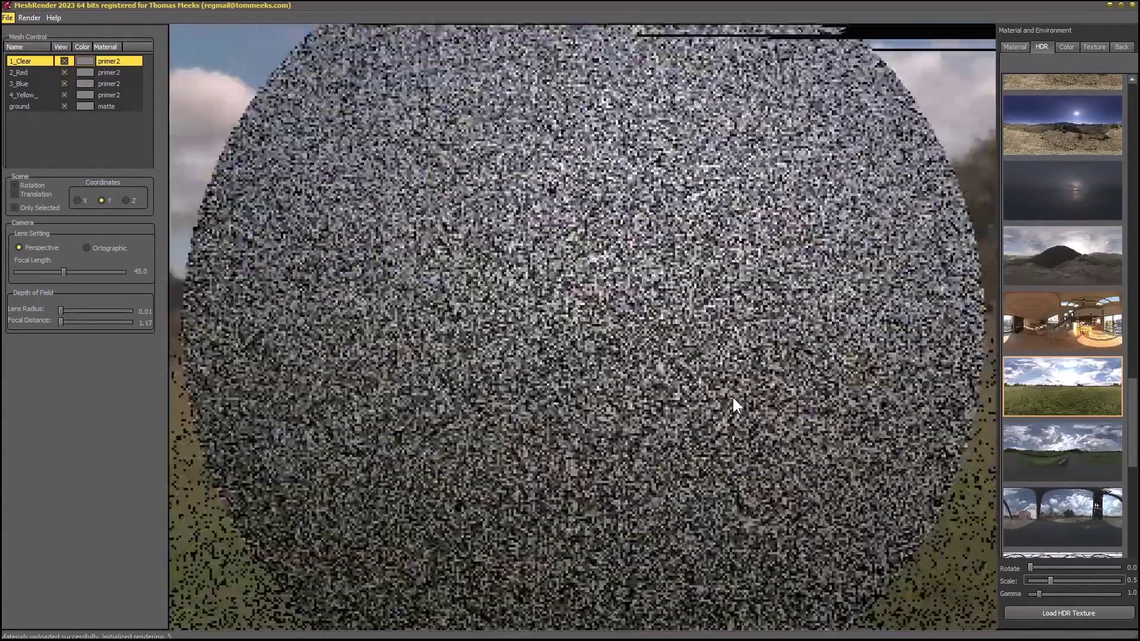
pyautogui.scroll(-4, 722, 404)
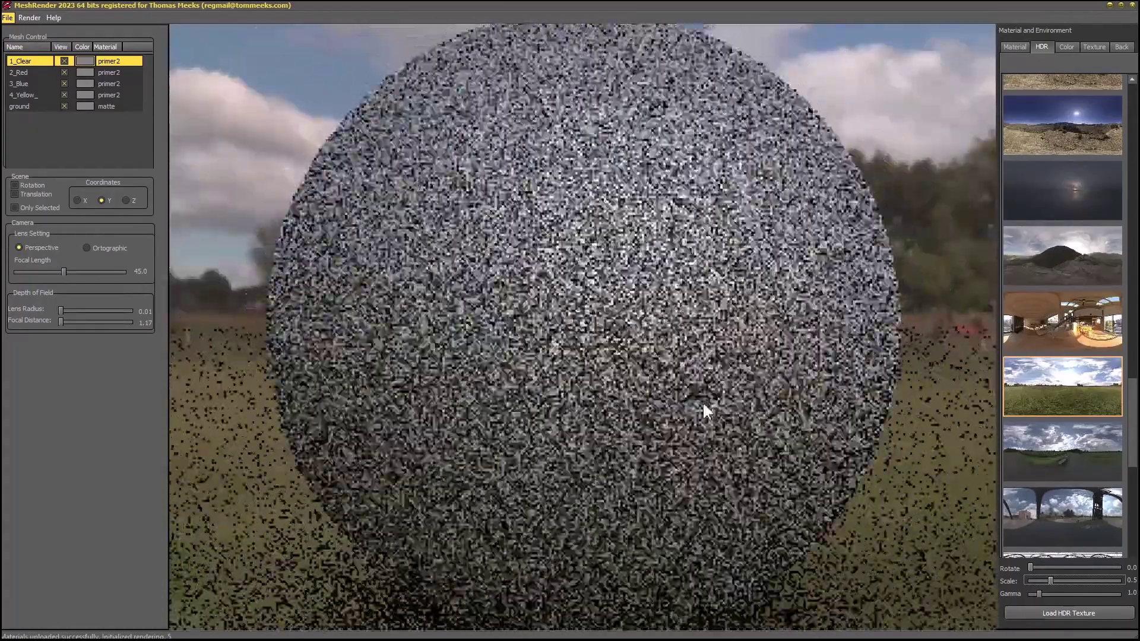
pyautogui.scroll(-4, 703, 401)
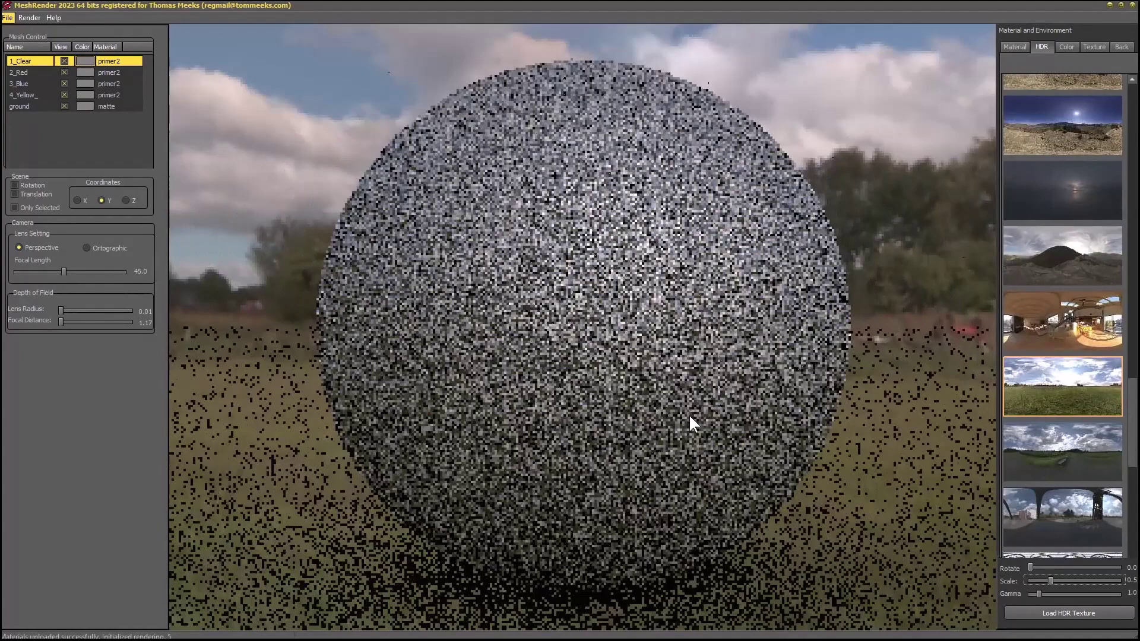
pyautogui.scroll(-3, 689, 416)
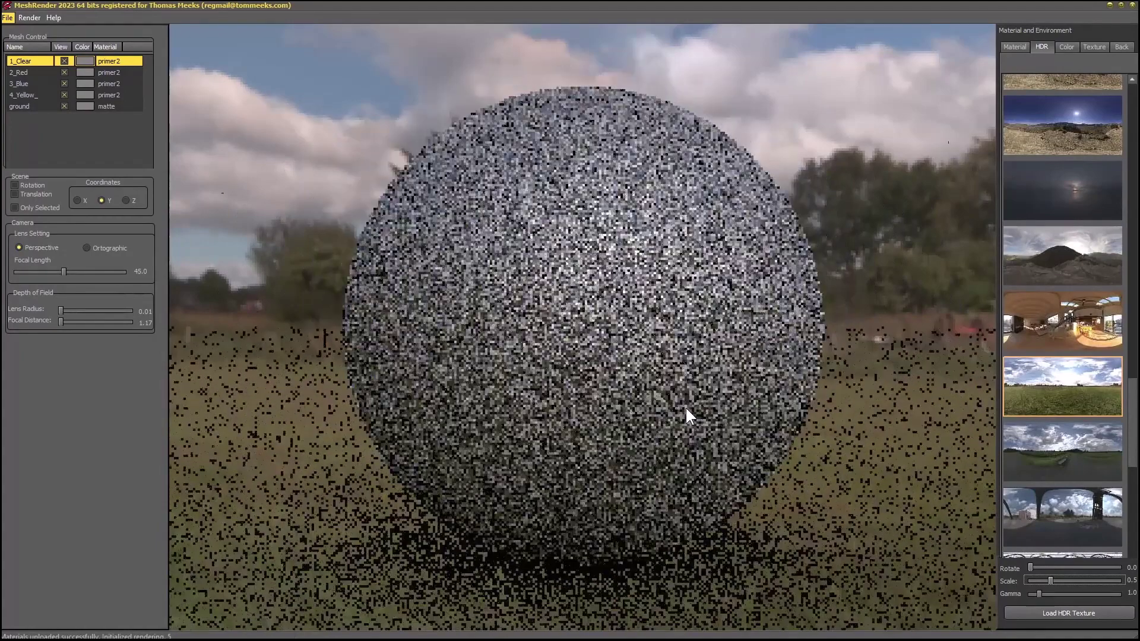
pyautogui.scroll(-2, 685, 406)
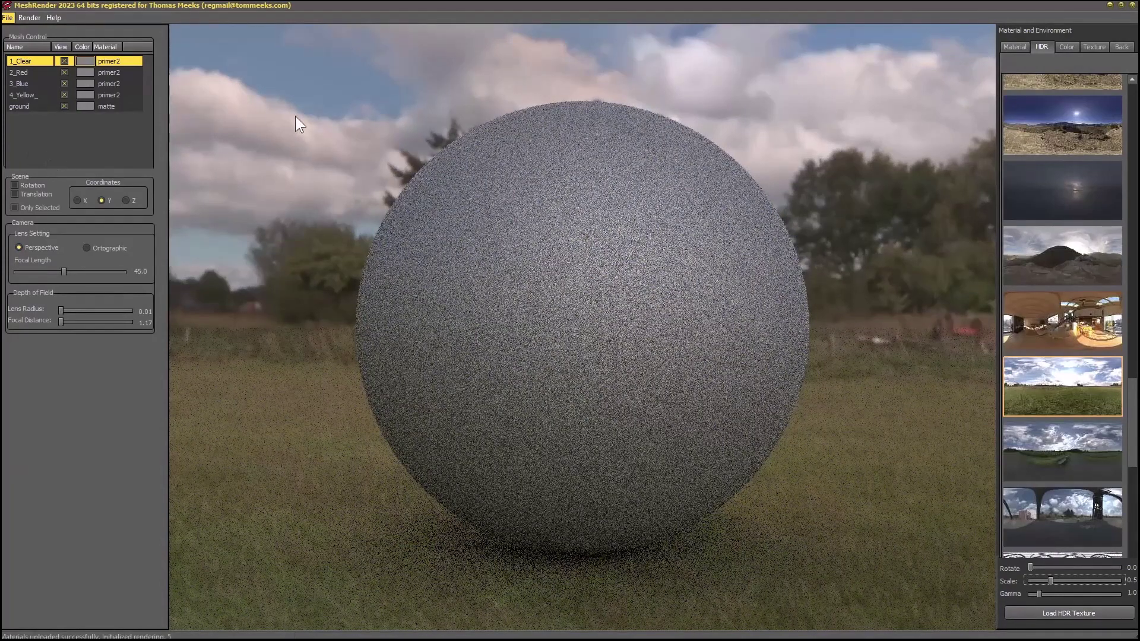
# - Hide the 1_Clear sphere and zoom out on the three twisted ribbons
pyautogui.click(64, 61)
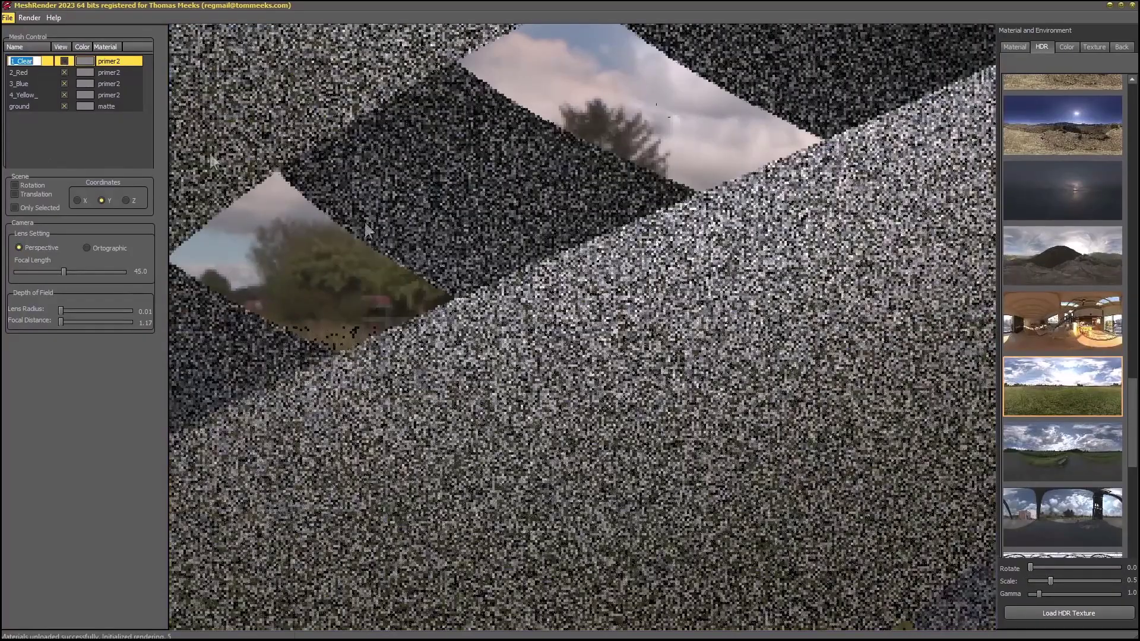
pyautogui.scroll(-5, 630, 262)
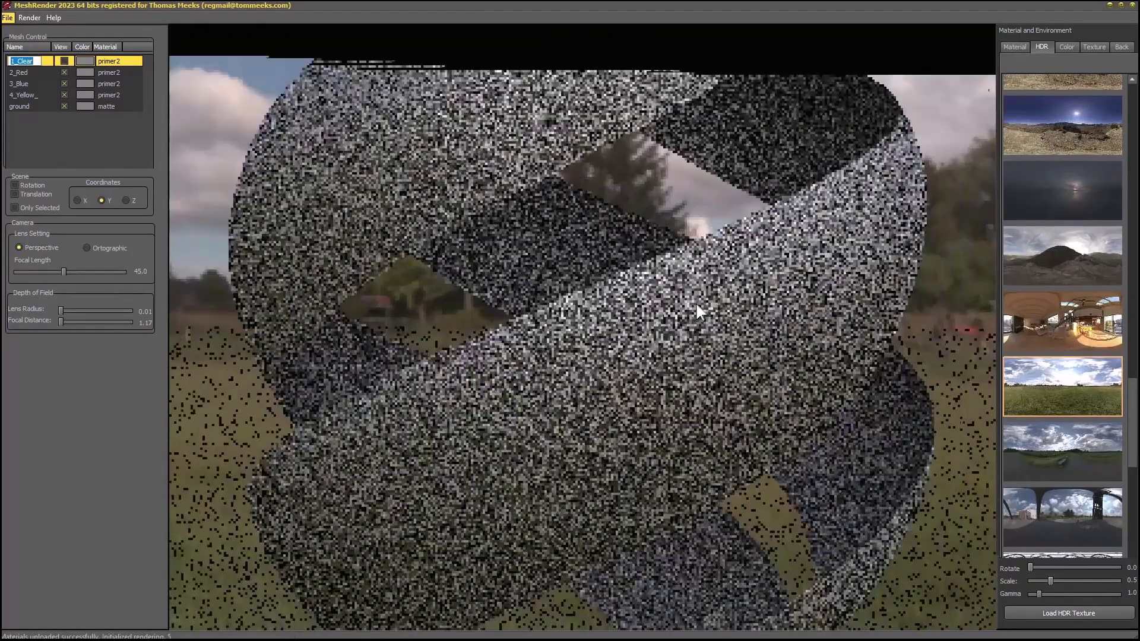
pyautogui.scroll(-2, 691, 333)
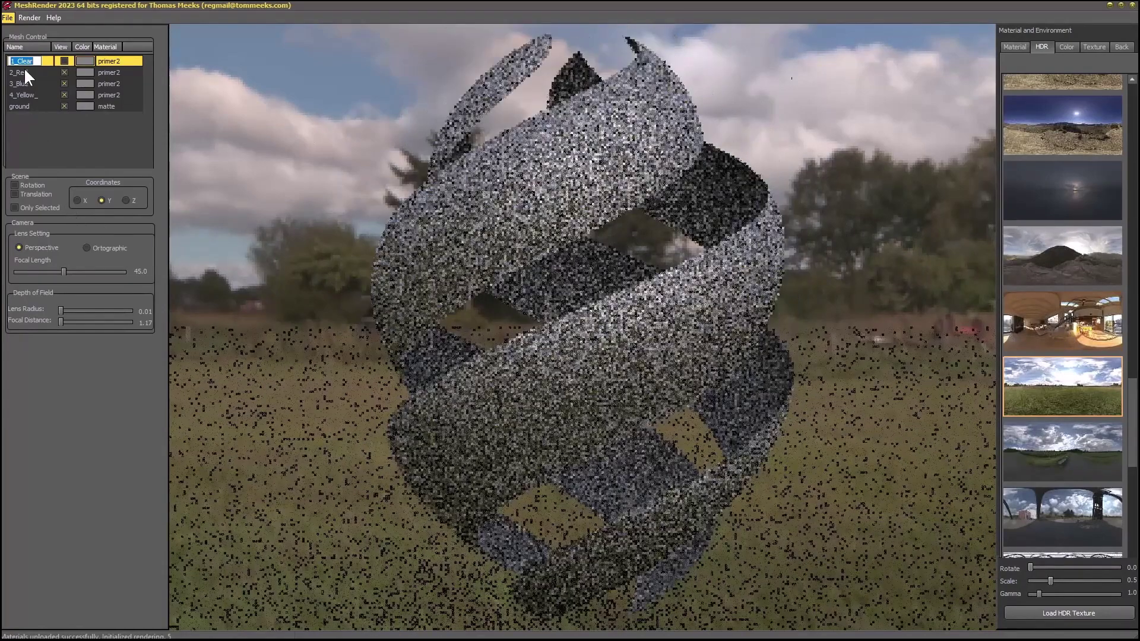
# - Select 2_Red and set its colour swatch to red
pyautogui.click(24, 69)
pyautogui.click(85, 72)
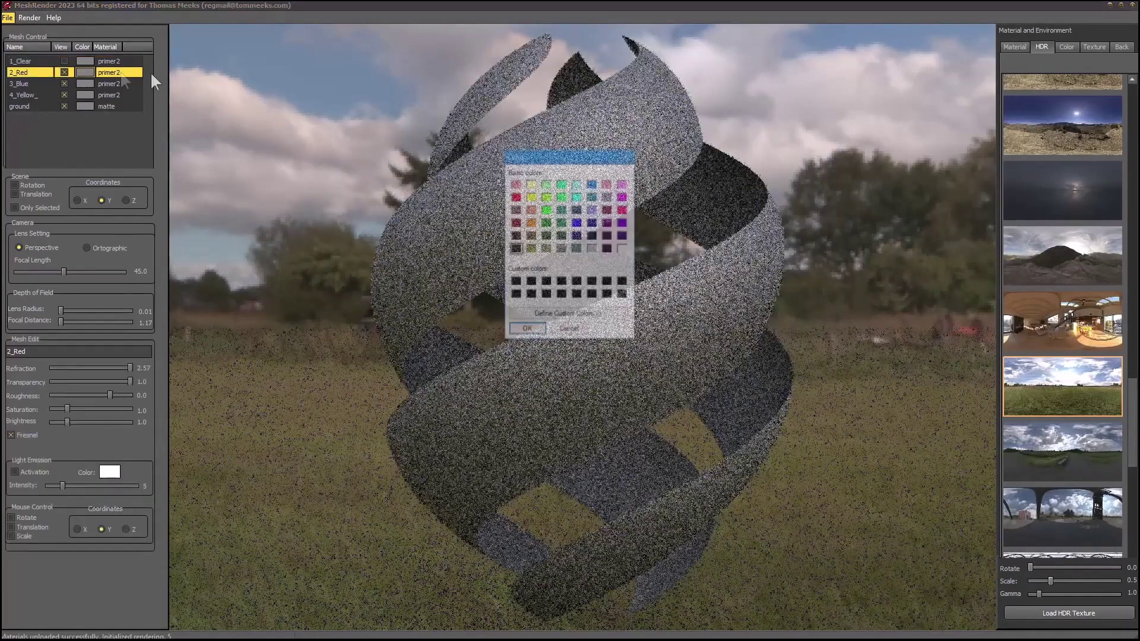
pyautogui.click(516, 197)
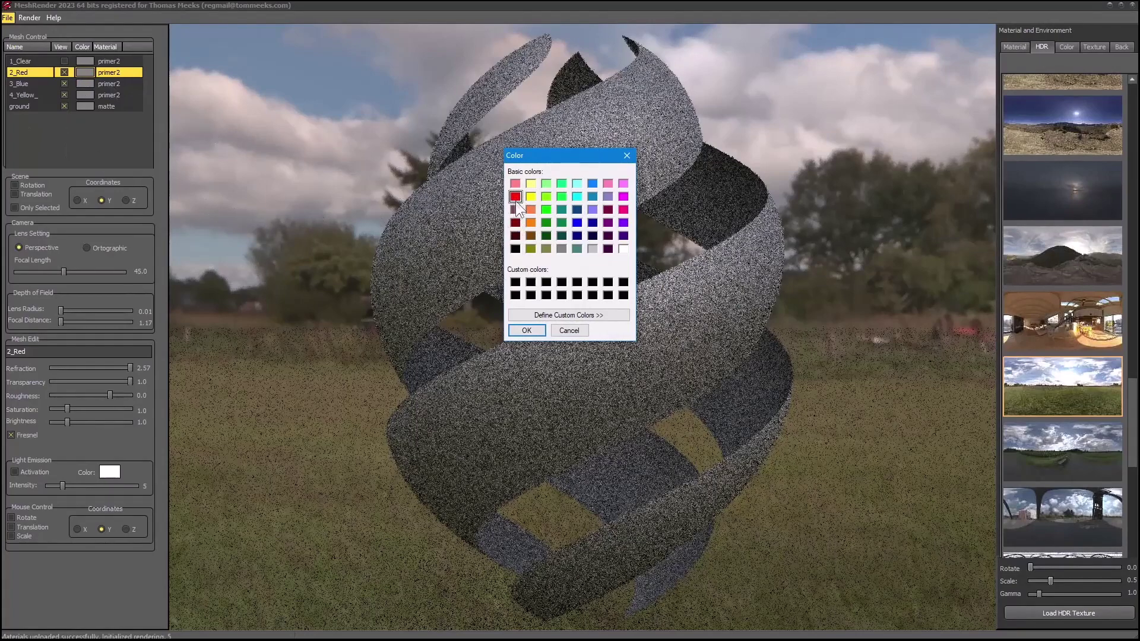
pyautogui.click(526, 330)
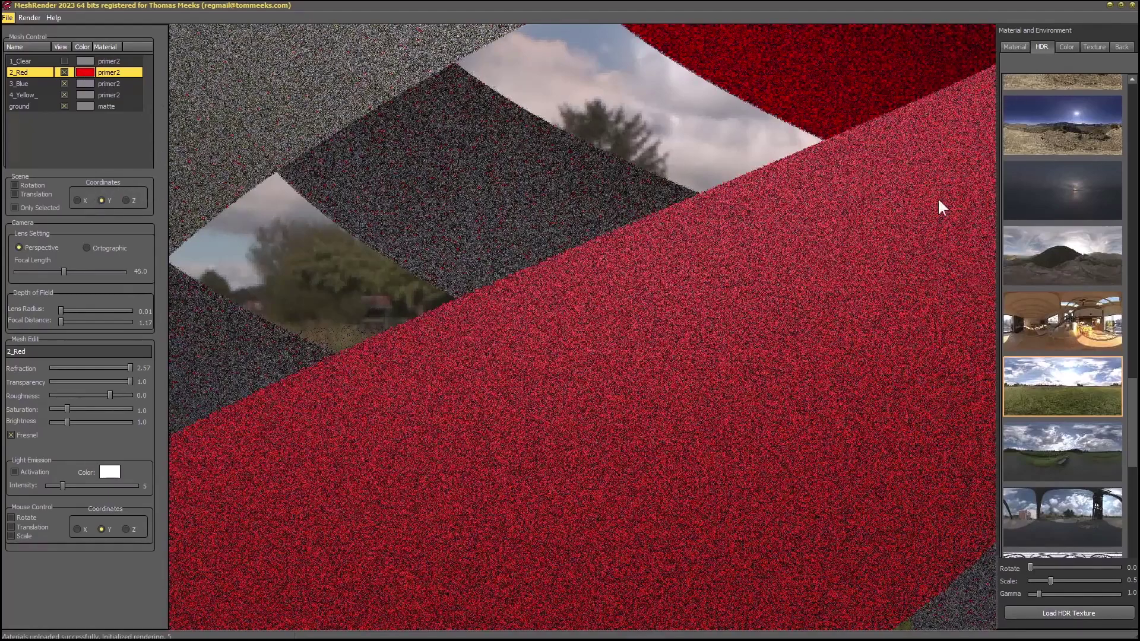
# - Assign the white plastictoy material from the Plastic category to 2_Red
pyautogui.click(1015, 47)
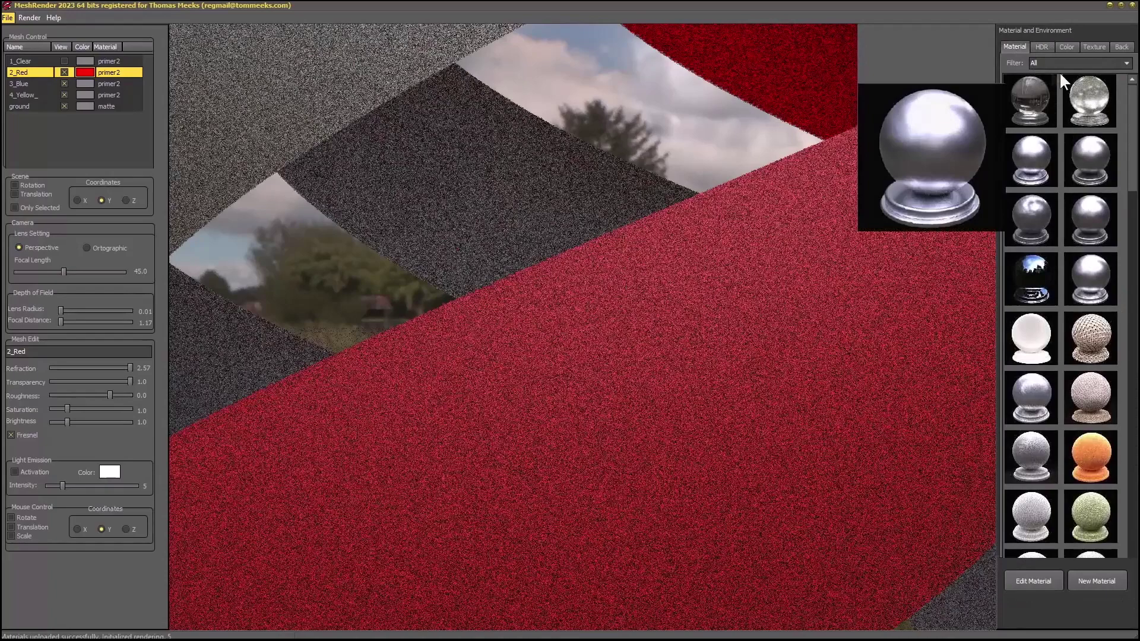
pyautogui.click(1126, 63)
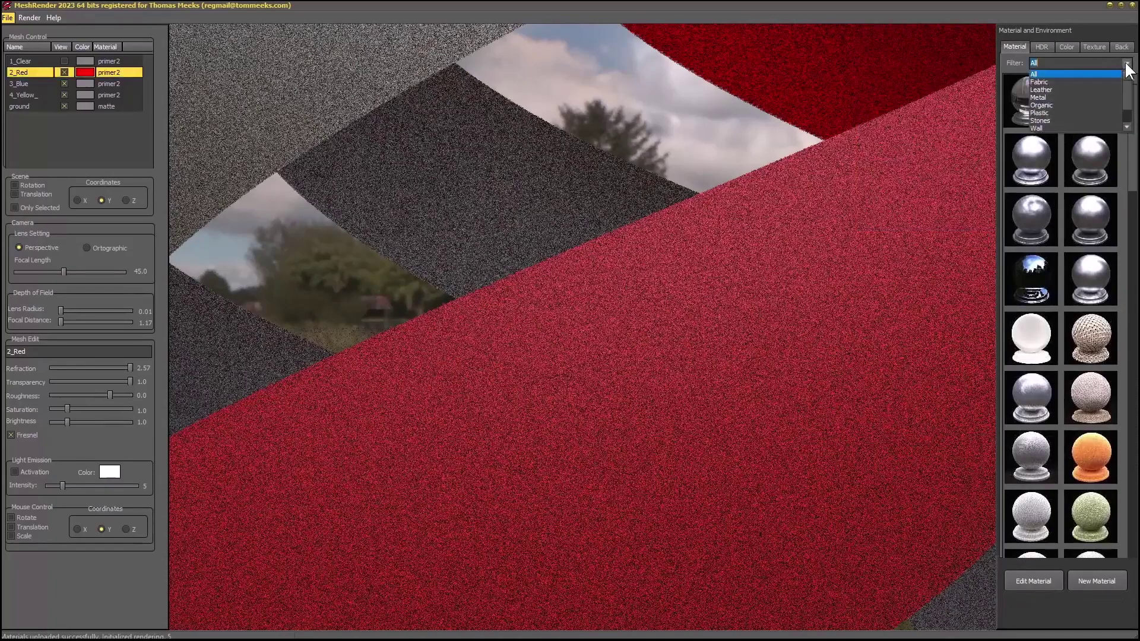
pyautogui.click(1044, 113)
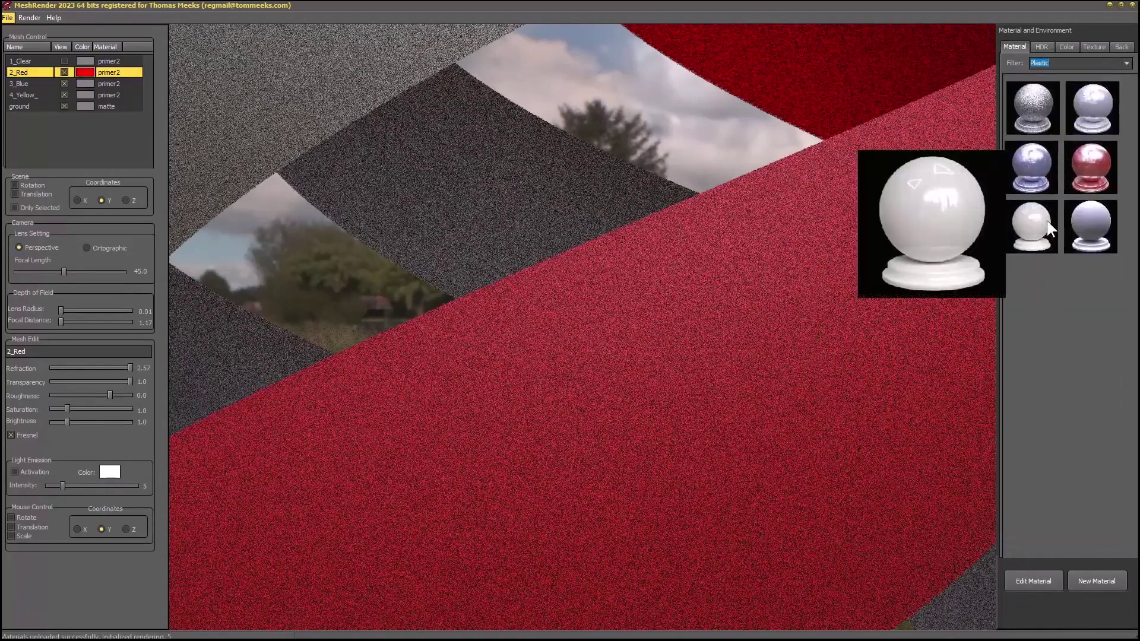
pyautogui.click(1042, 229)
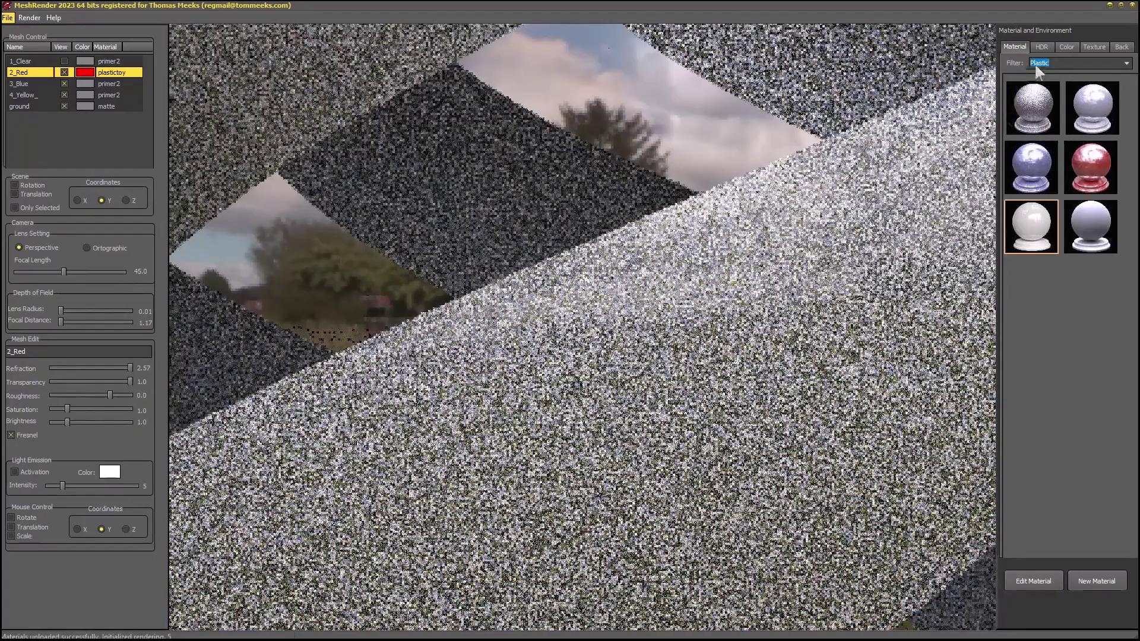
# - Apply a full-brightness solid red to 2_Red, replacing its texture colouring
pyautogui.click(1068, 46)
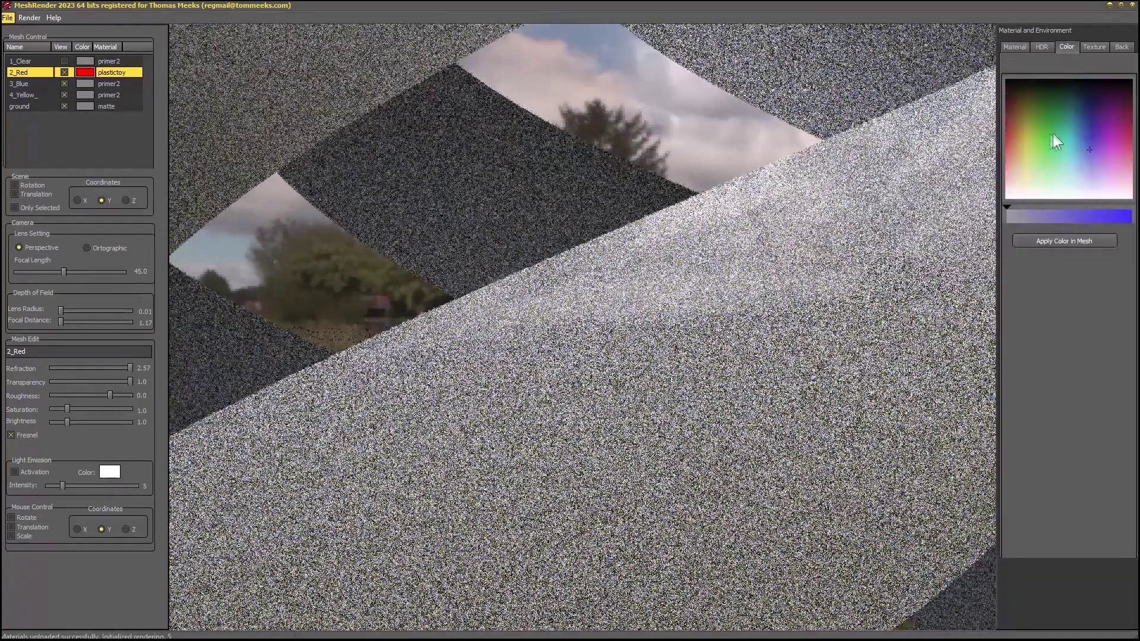
pyautogui.click(1008, 132)
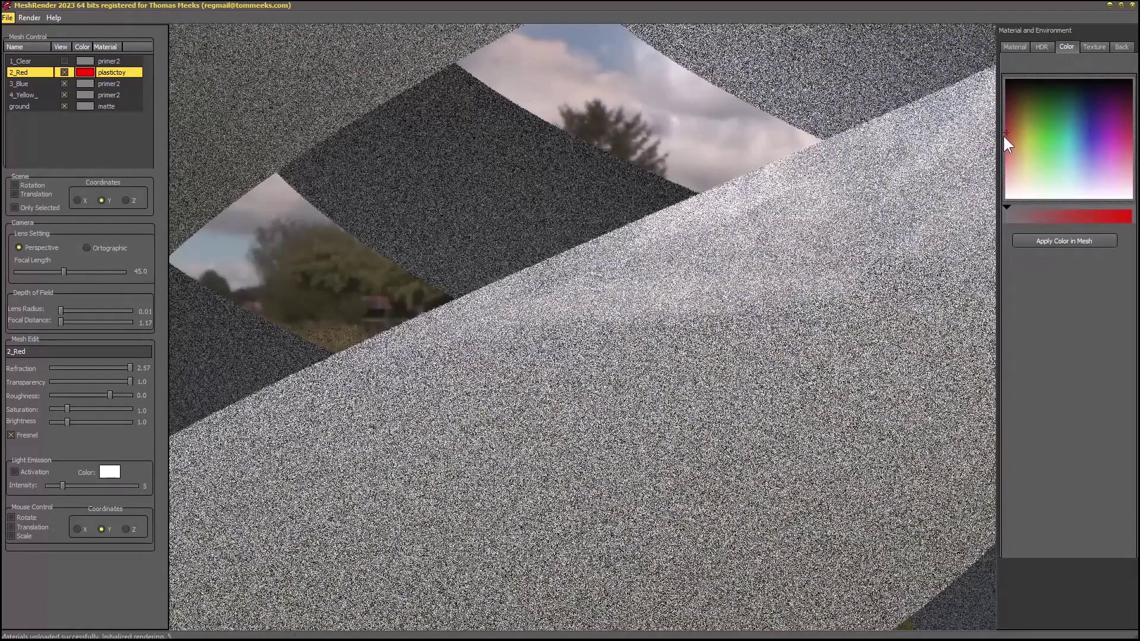
pyautogui.moveTo(1001, 138); pyautogui.dragTo(1000, 132)
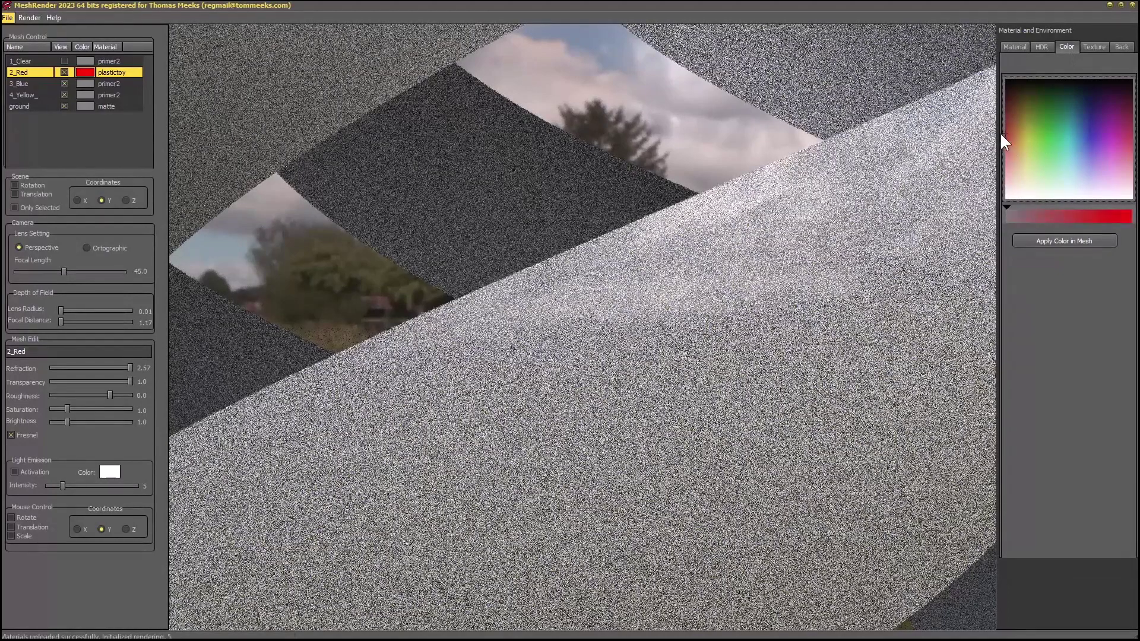
pyautogui.click(1130, 215)
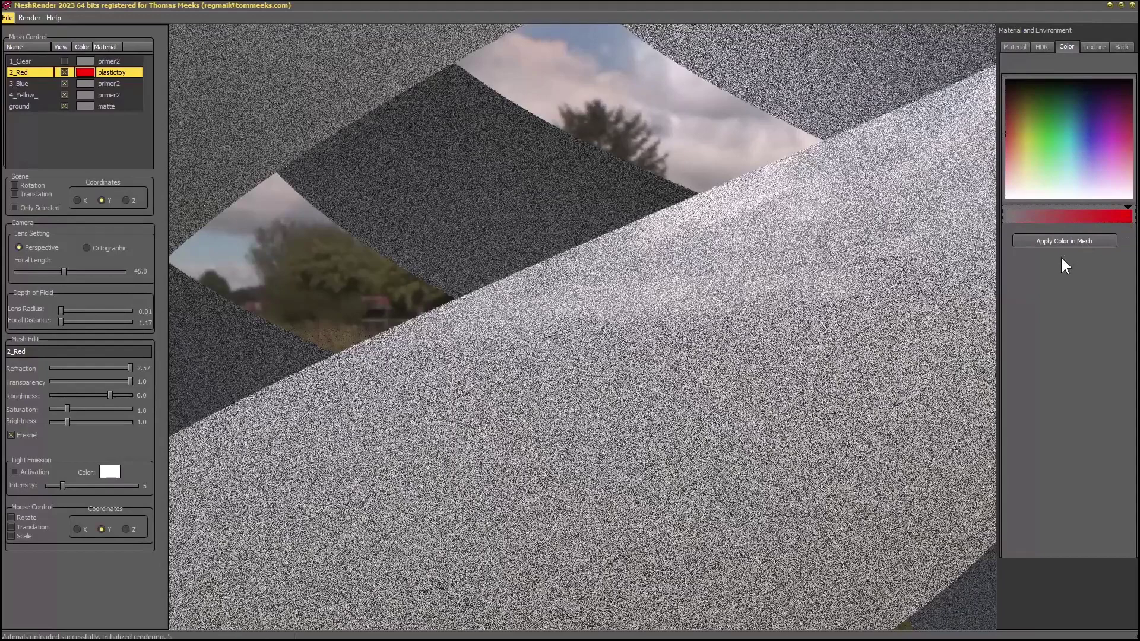
pyautogui.click(1068, 240)
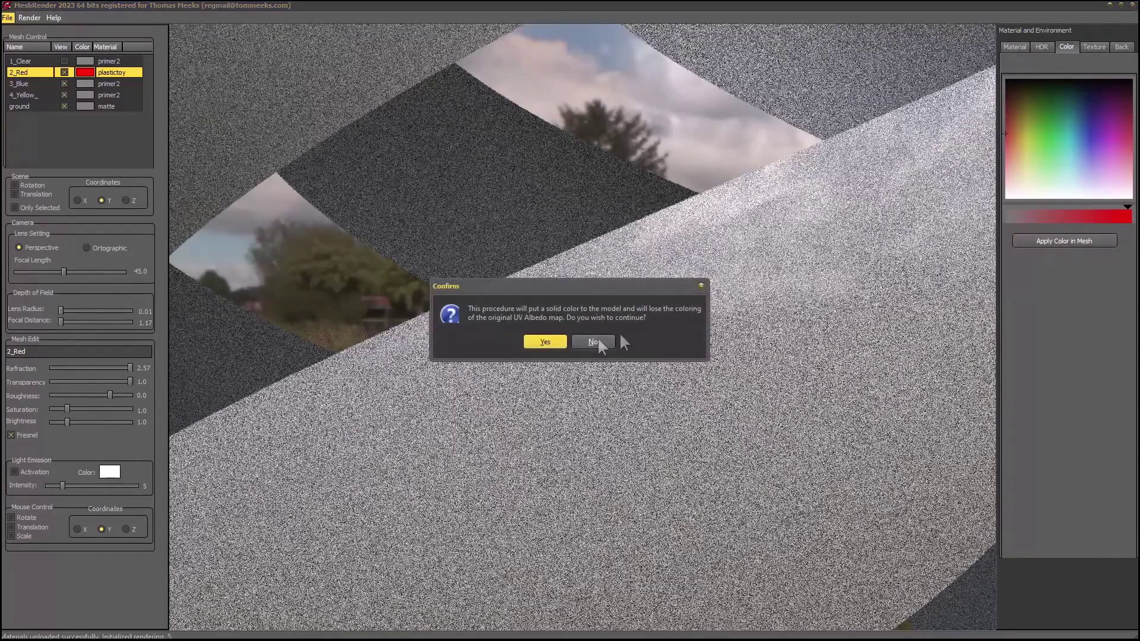
pyautogui.click(546, 342)
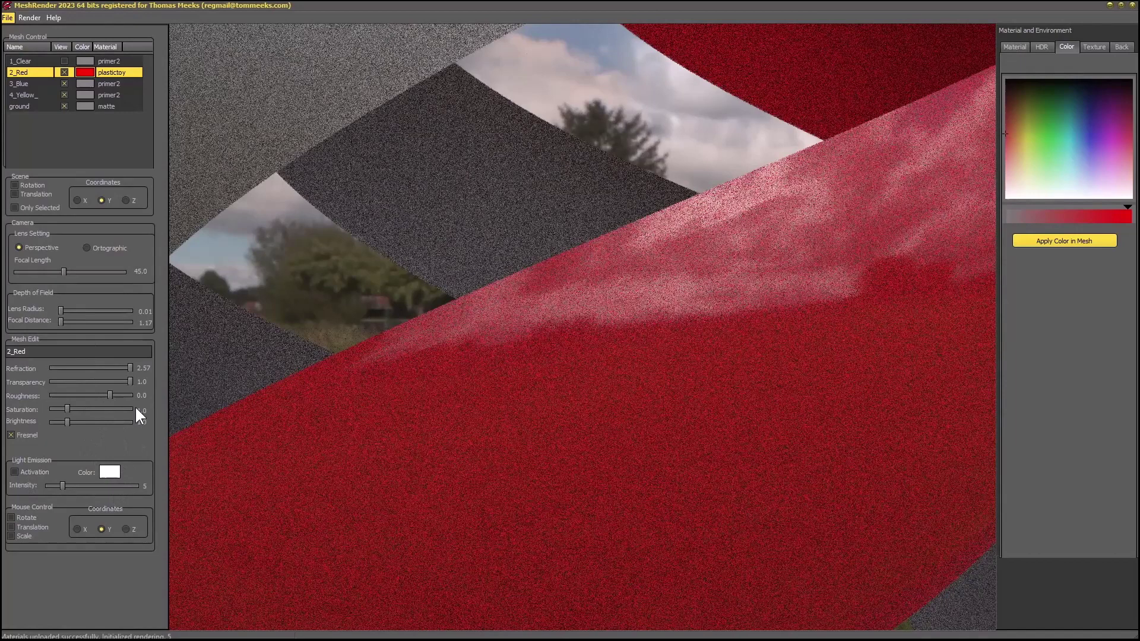
pyautogui.click(24, 82)
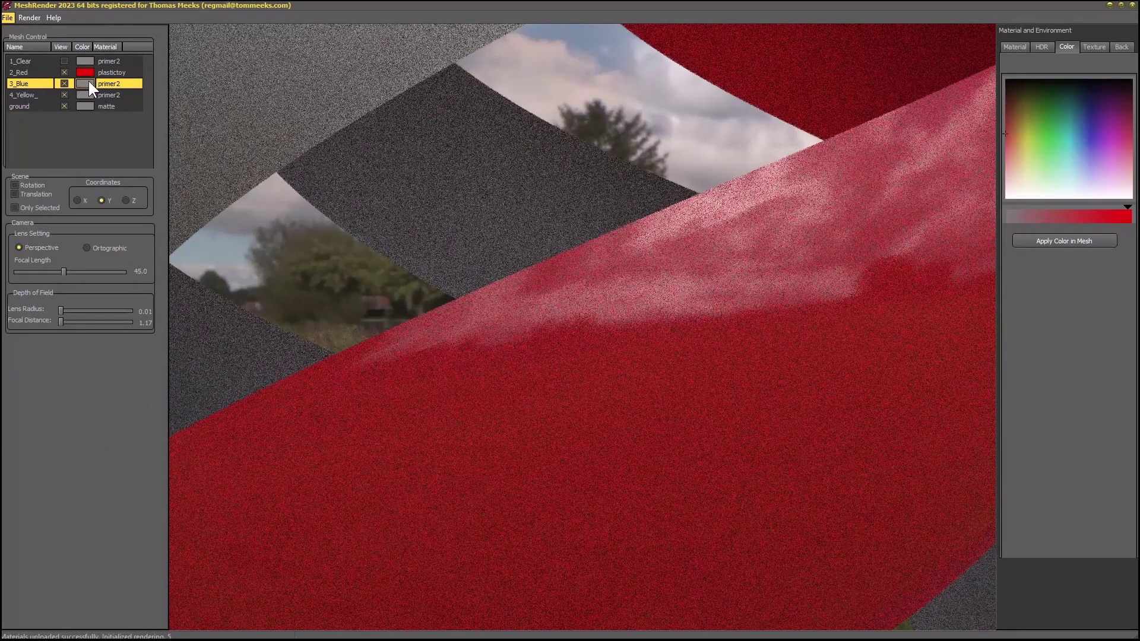
# - Set 3_Blue's swatch to dark blue and apply solid blue to the mesh
pyautogui.click(34, 83)
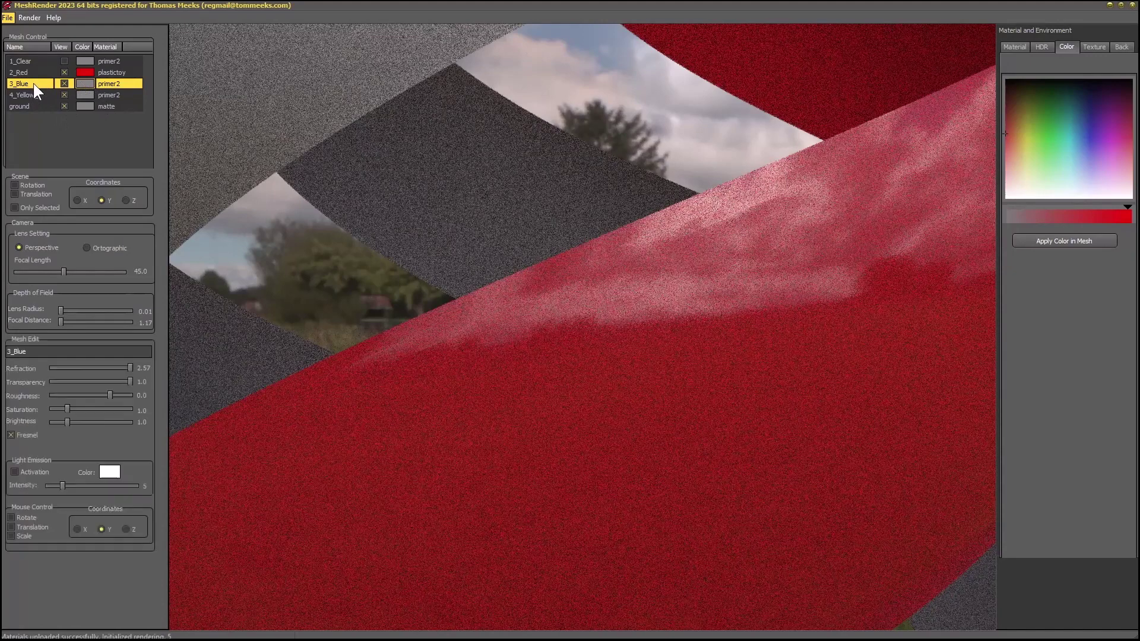
pyautogui.click(87, 80)
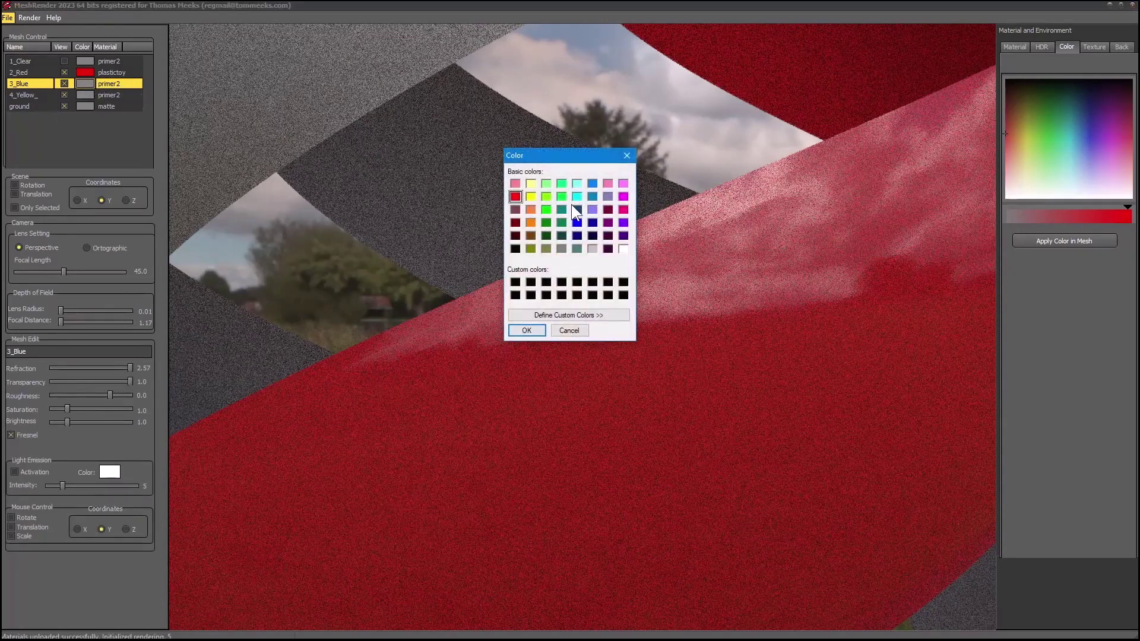
pyautogui.click(577, 224)
pyautogui.click(527, 330)
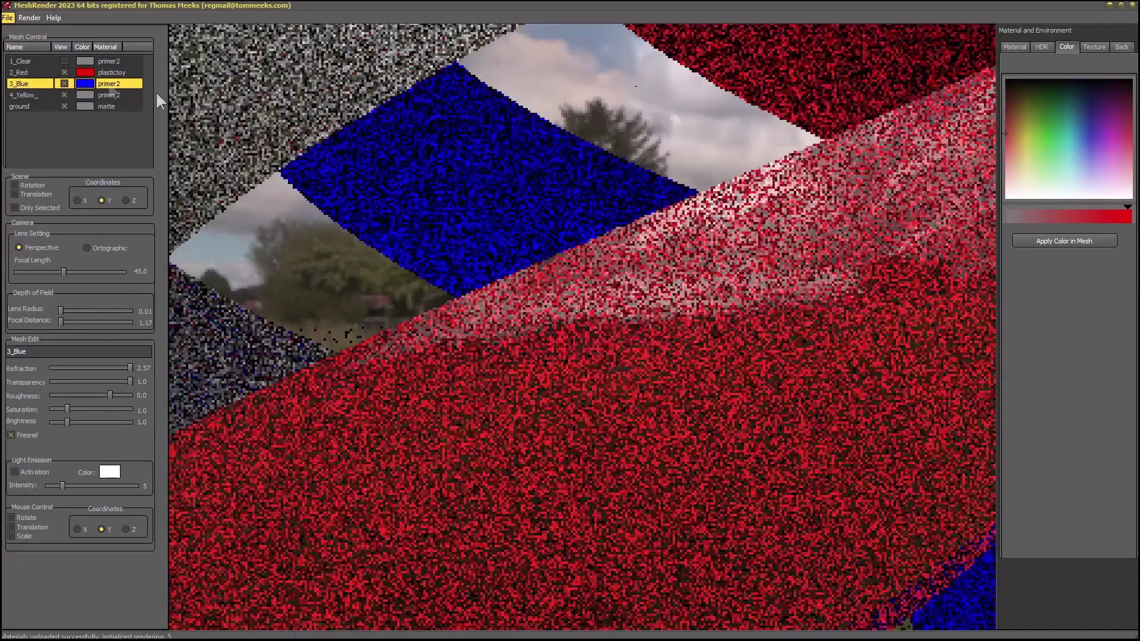
pyautogui.click(1089, 130)
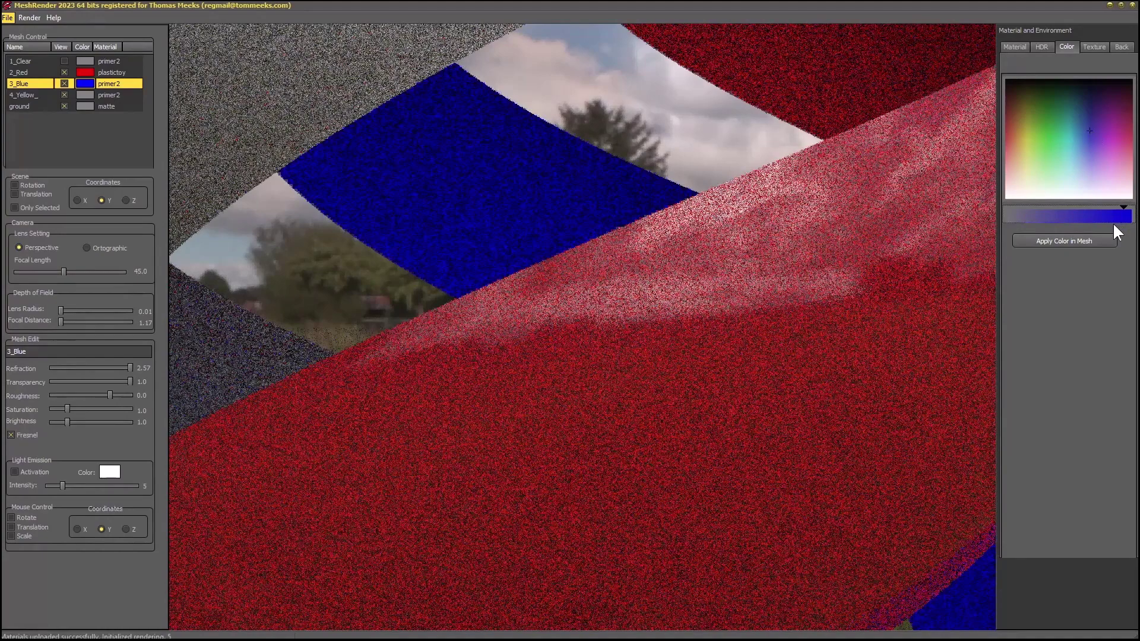
pyautogui.click(1096, 239)
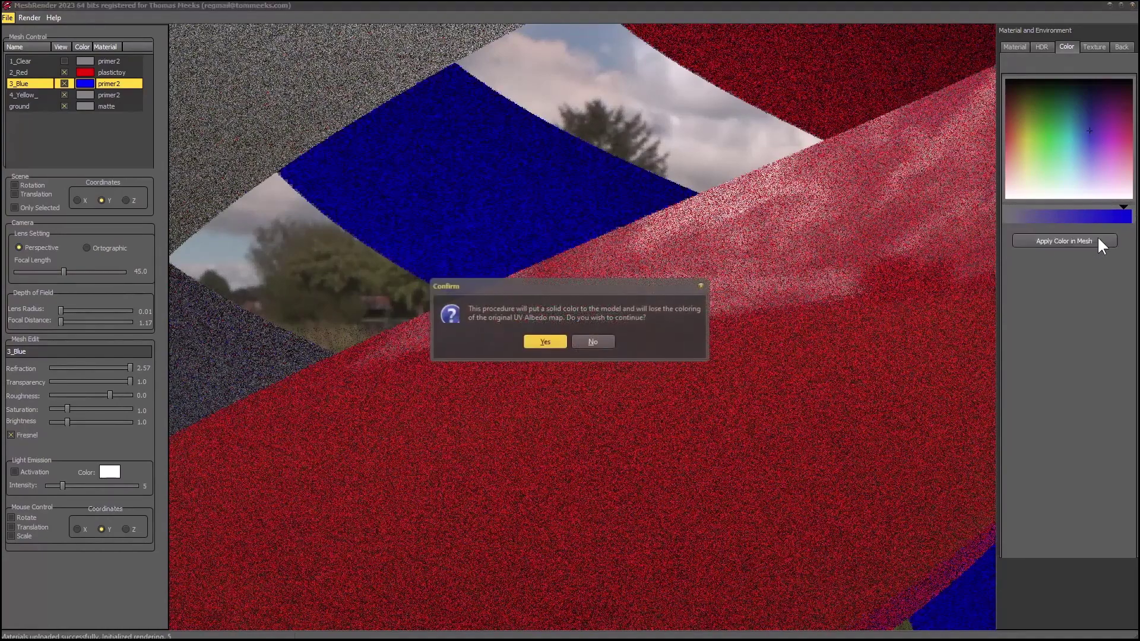
pyautogui.click(536, 343)
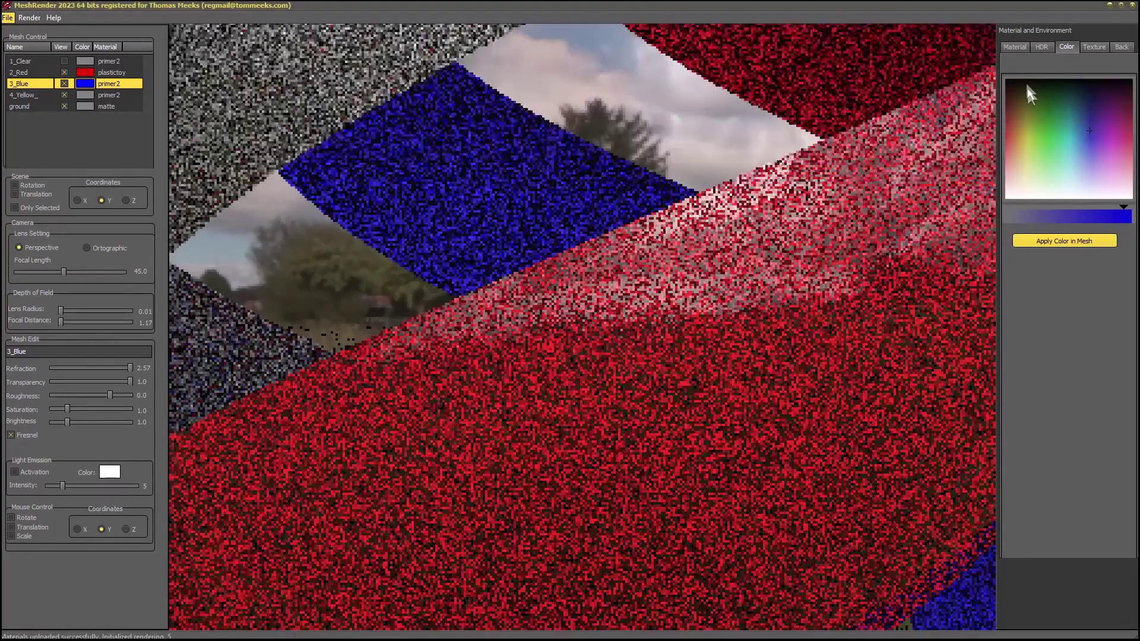
# - Assign plastictoy to 3_Blue and reapply the solid blue colour
pyautogui.click(1014, 46)
pyautogui.doubleClick(1032, 227)
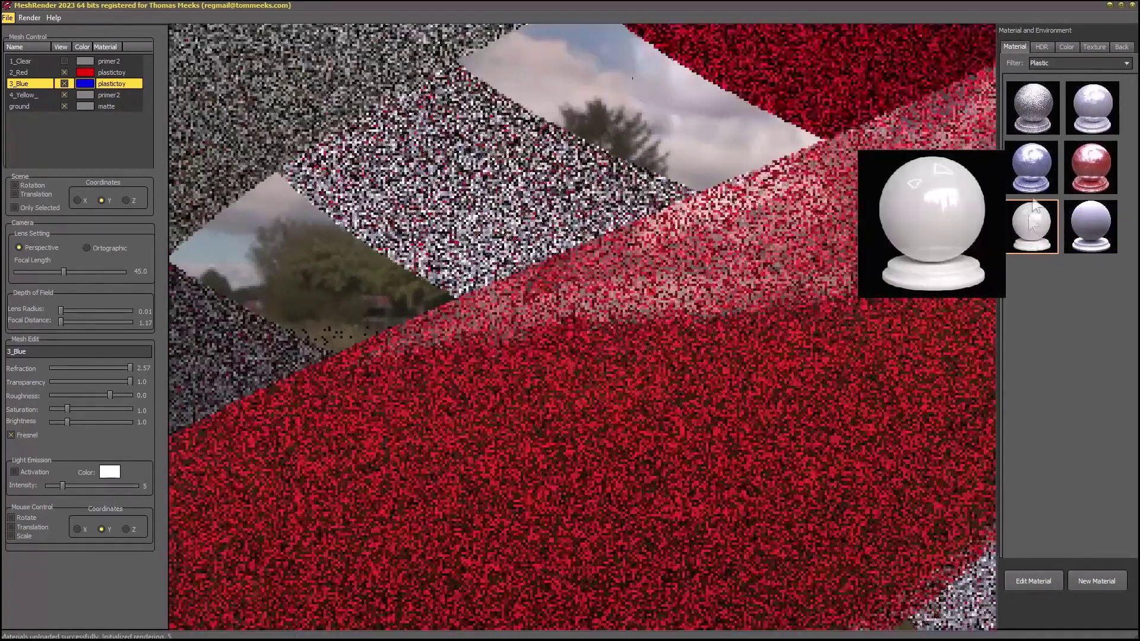
pyautogui.click(1067, 48)
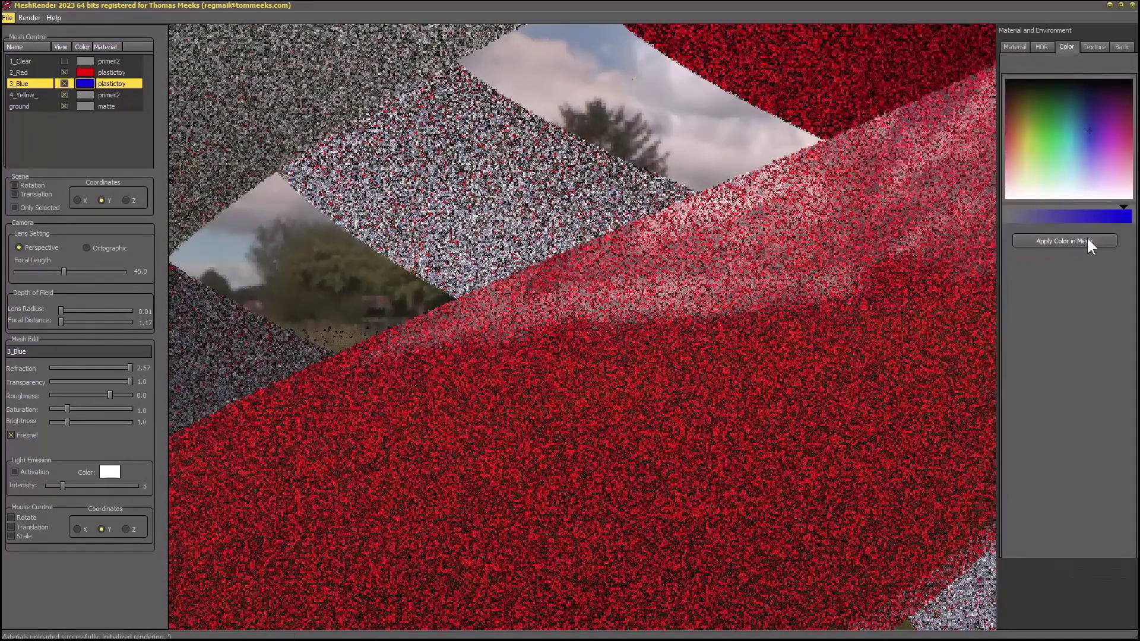
pyautogui.click(1055, 243)
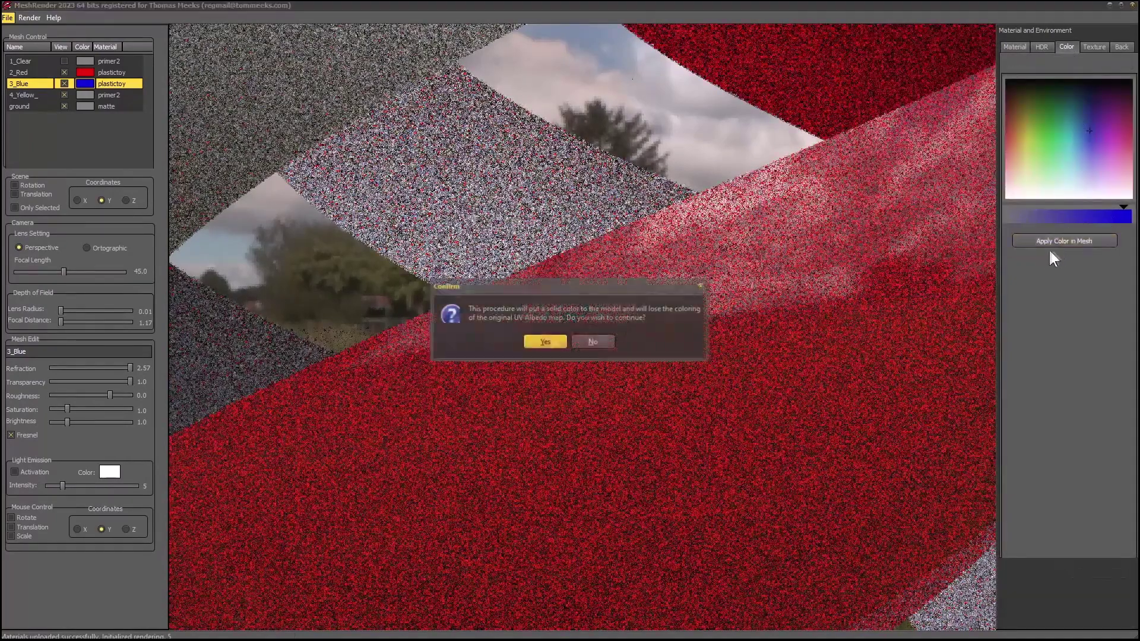
pyautogui.click(545, 343)
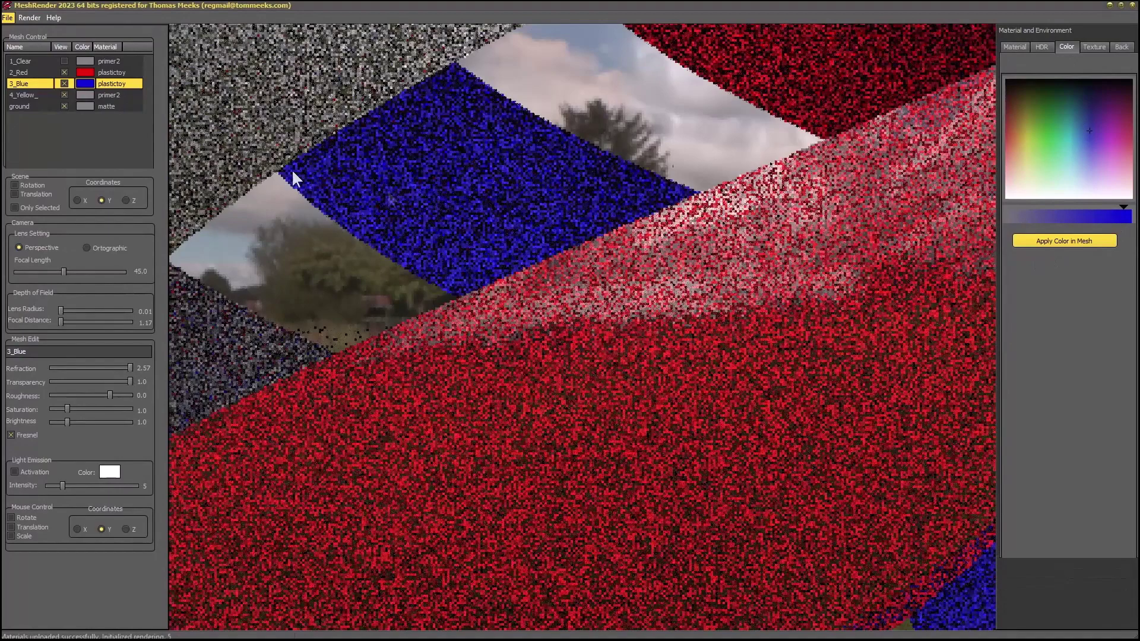
# - Give 4_Yellow_ the plastictoy material and a yellow swatch colour
pyautogui.click(38, 94)
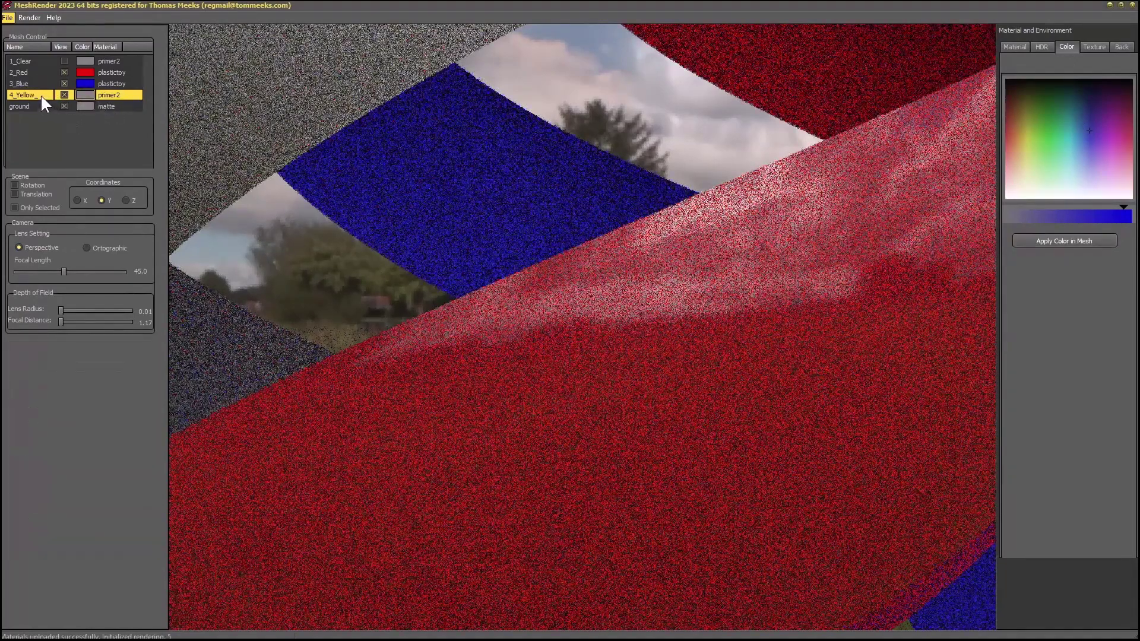
pyautogui.click(40, 94)
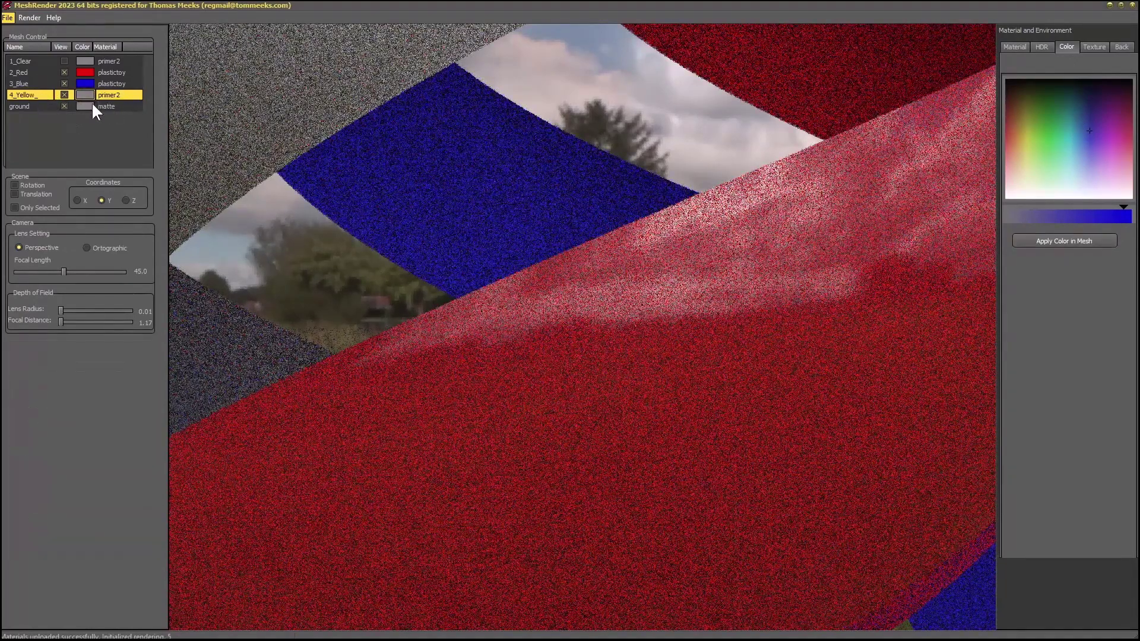
pyautogui.click(1013, 46)
pyautogui.click(1033, 226)
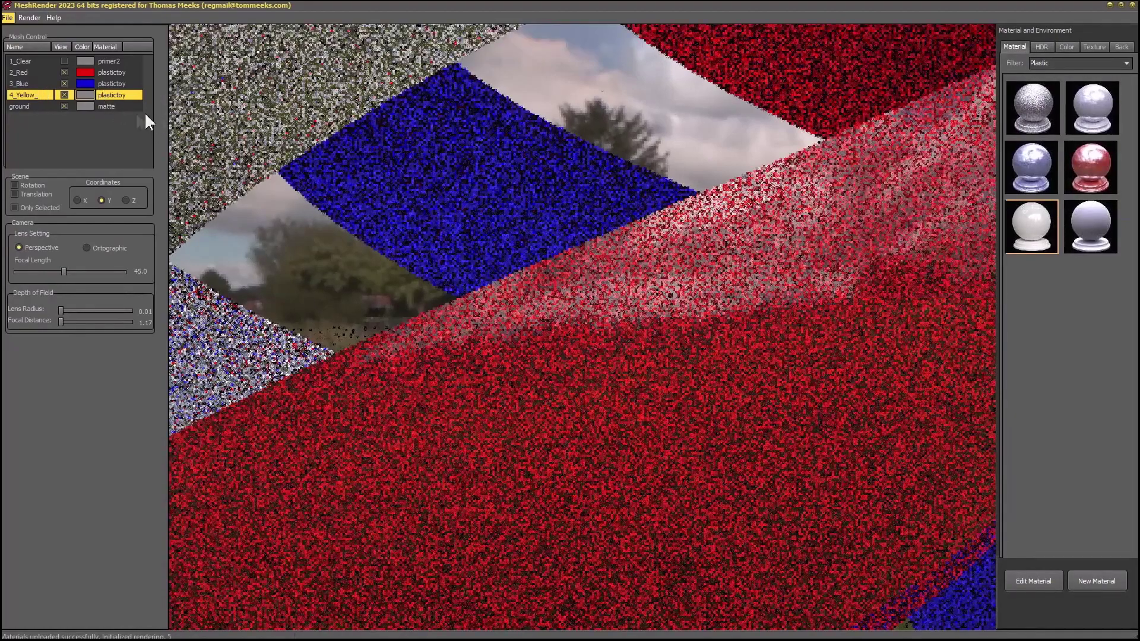
pyautogui.click(81, 91)
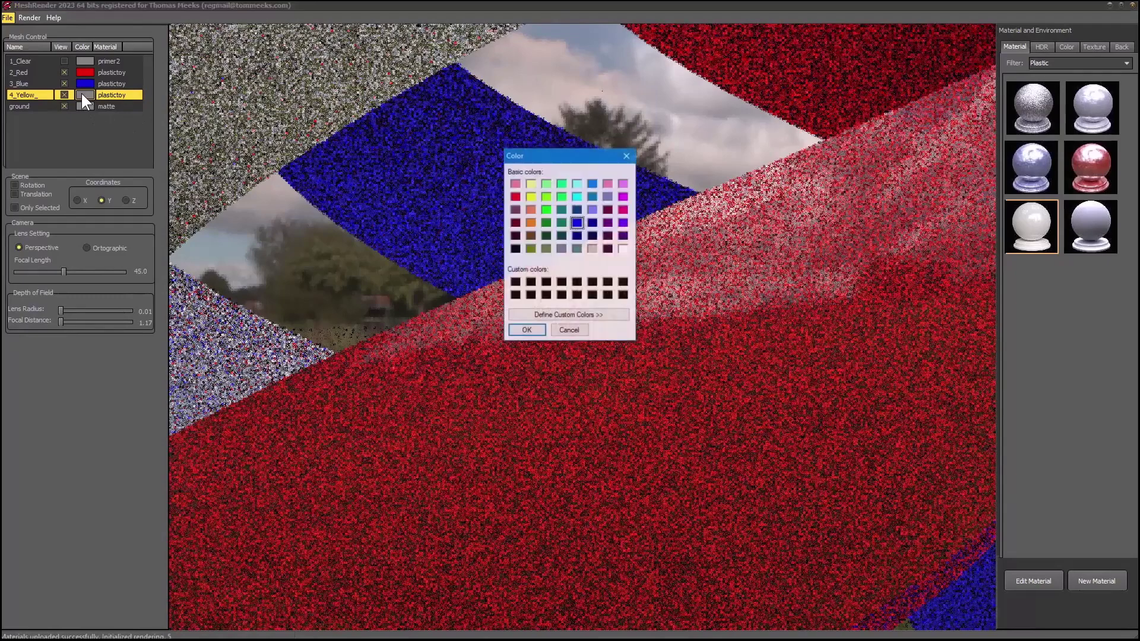
pyautogui.click(532, 198)
pyautogui.click(527, 331)
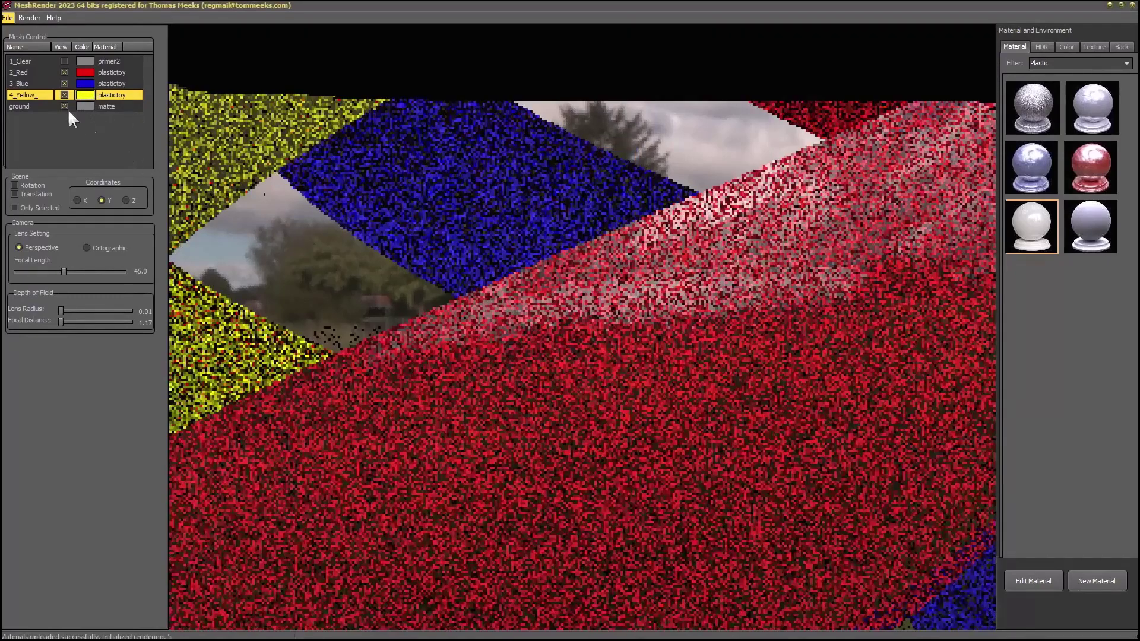
# - Apply a full-brightness orange-yellow solid colour to 4_Yellow_ and zoom out on the ribbons
pyautogui.moveTo(1046, 84)
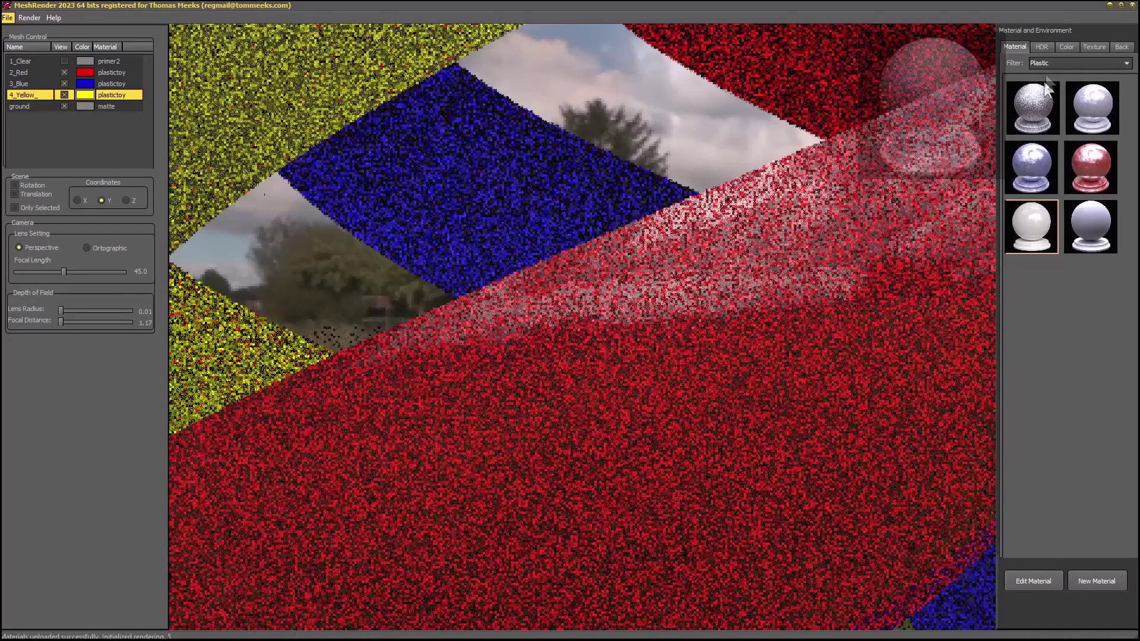
pyautogui.click(1065, 46)
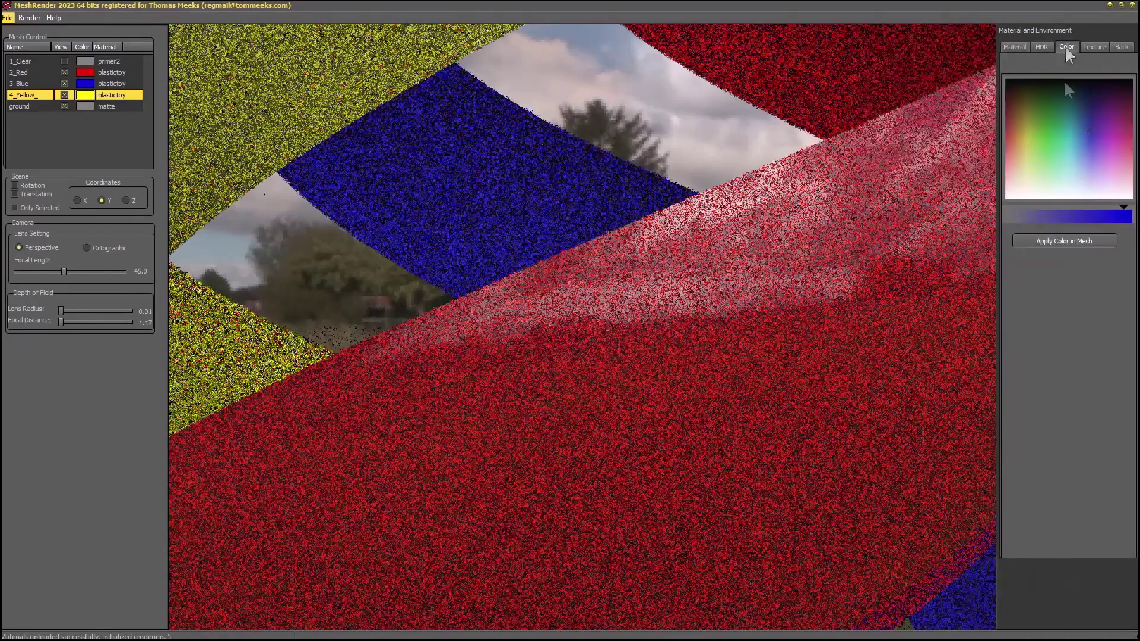
pyautogui.click(1027, 137)
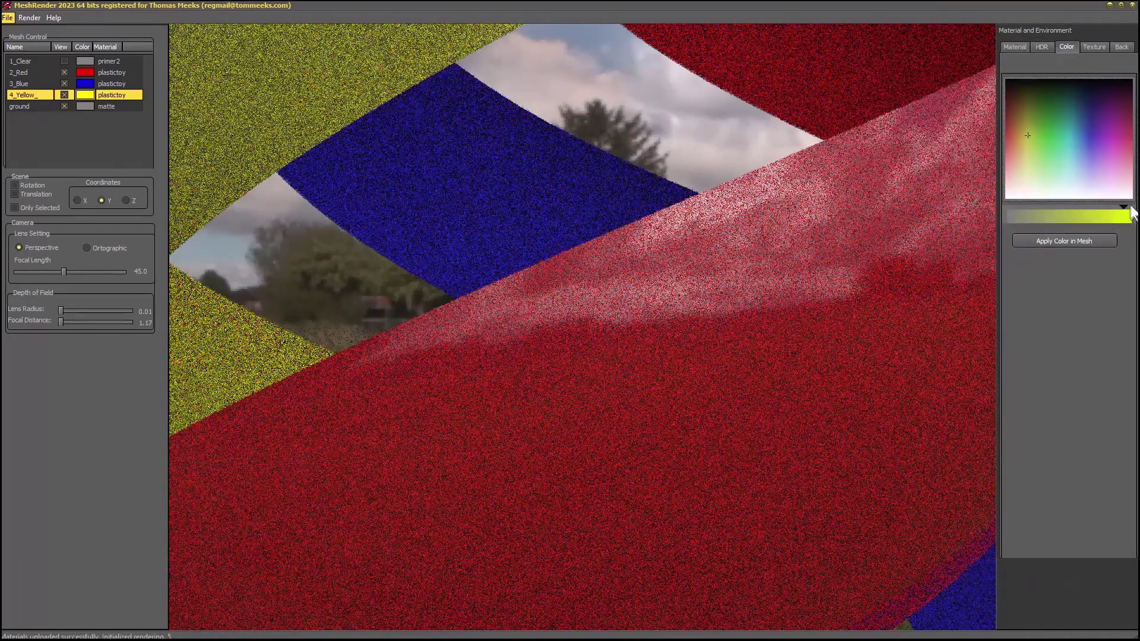
pyautogui.moveTo(1028, 135); pyautogui.dragTo(1023, 152)
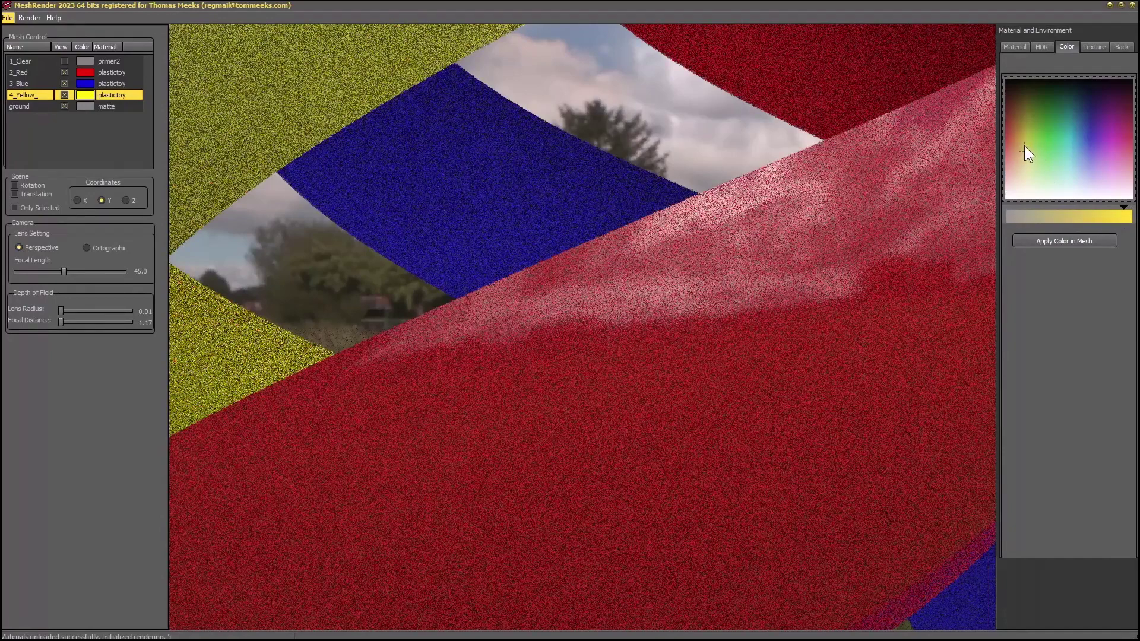
pyautogui.click(1130, 209)
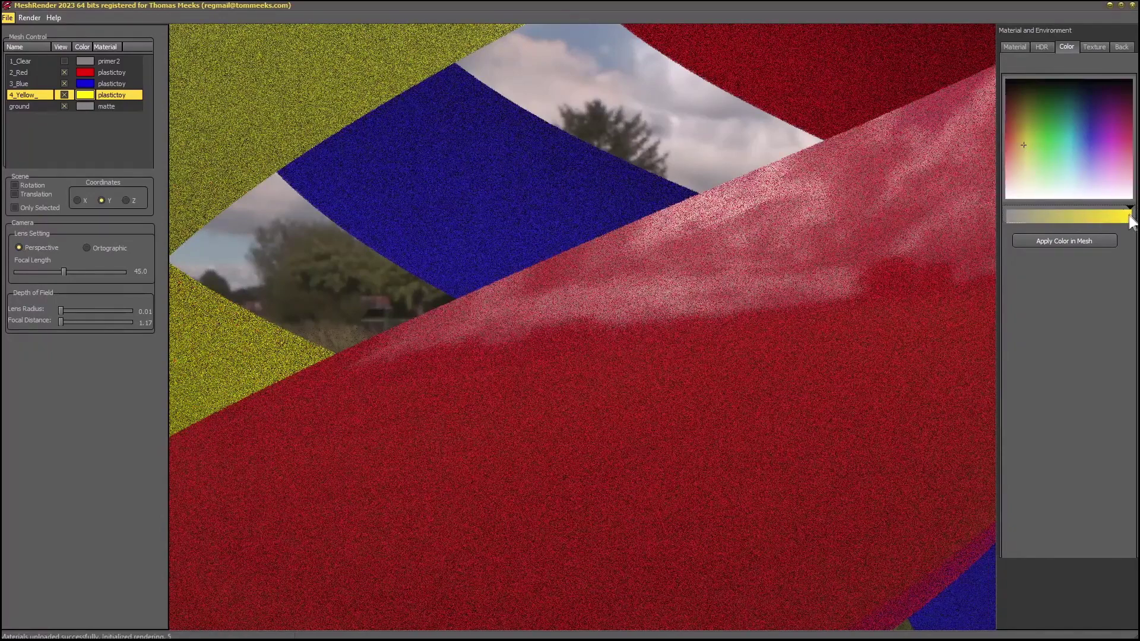
pyautogui.click(1064, 241)
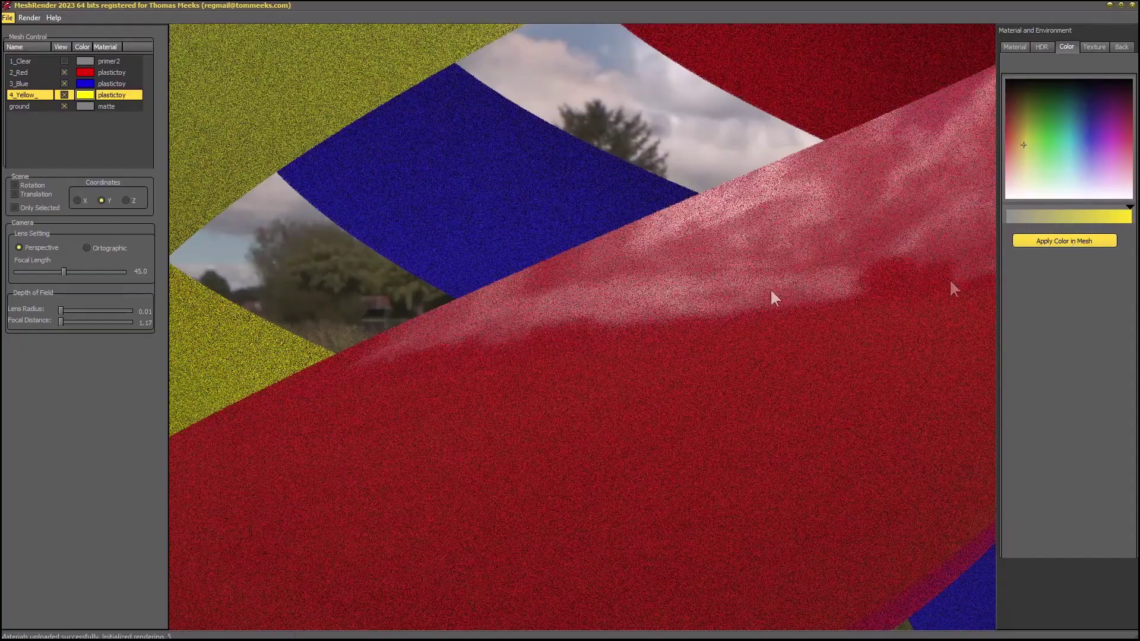
pyautogui.scroll(-3, 511, 258)
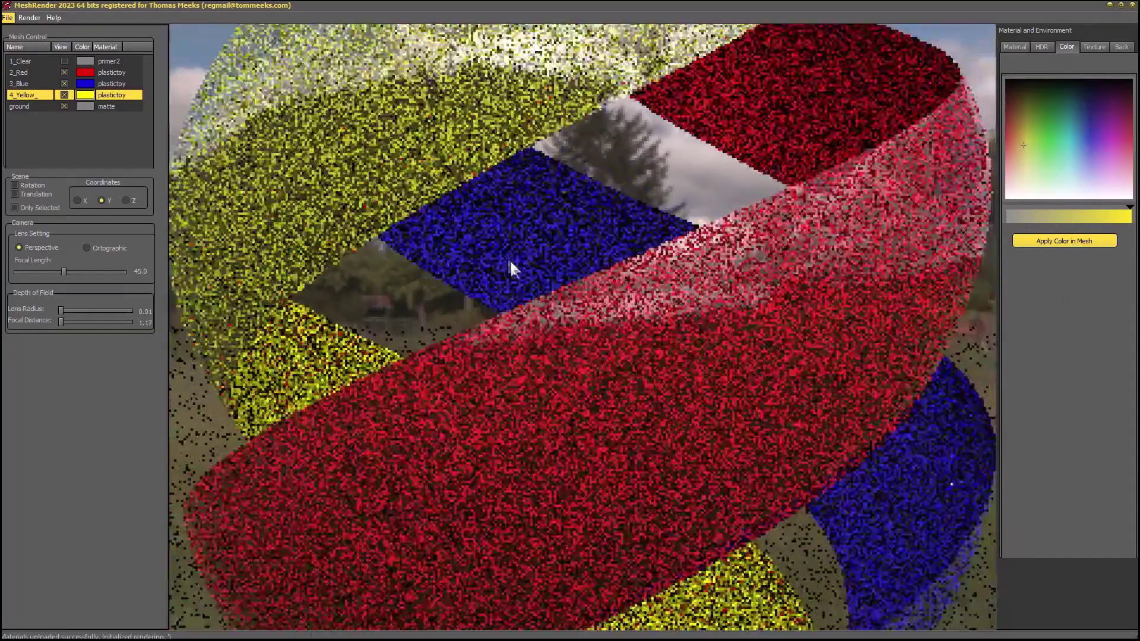
pyautogui.scroll(-5, 506, 258)
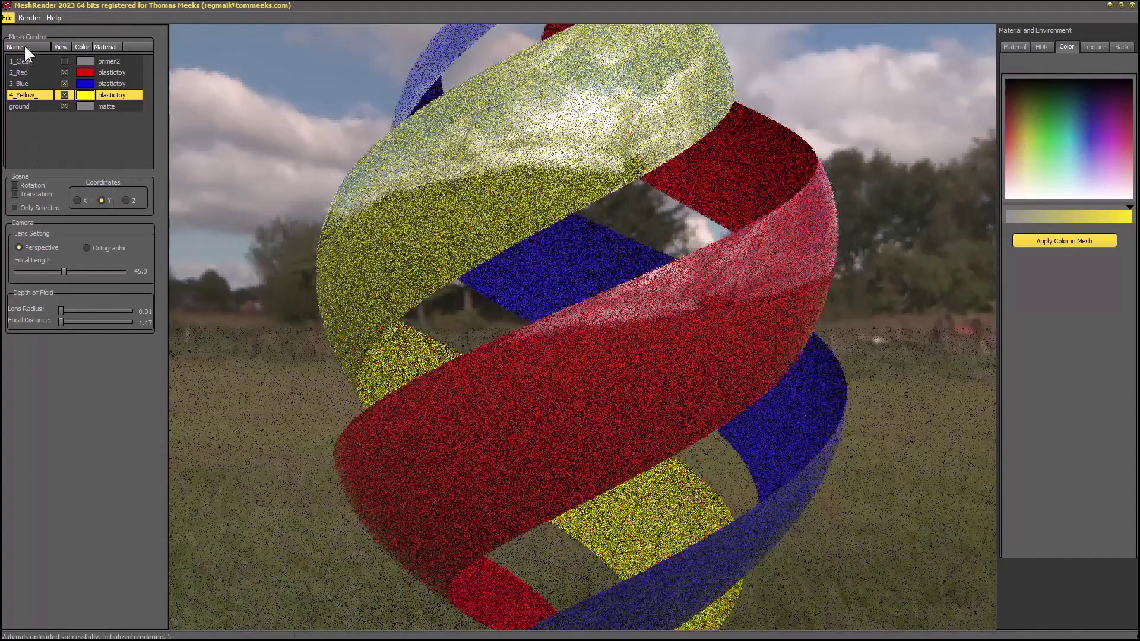
# - Make 1_Clear visible again and assign it the first material in the Glass category
pyautogui.click(19, 60)
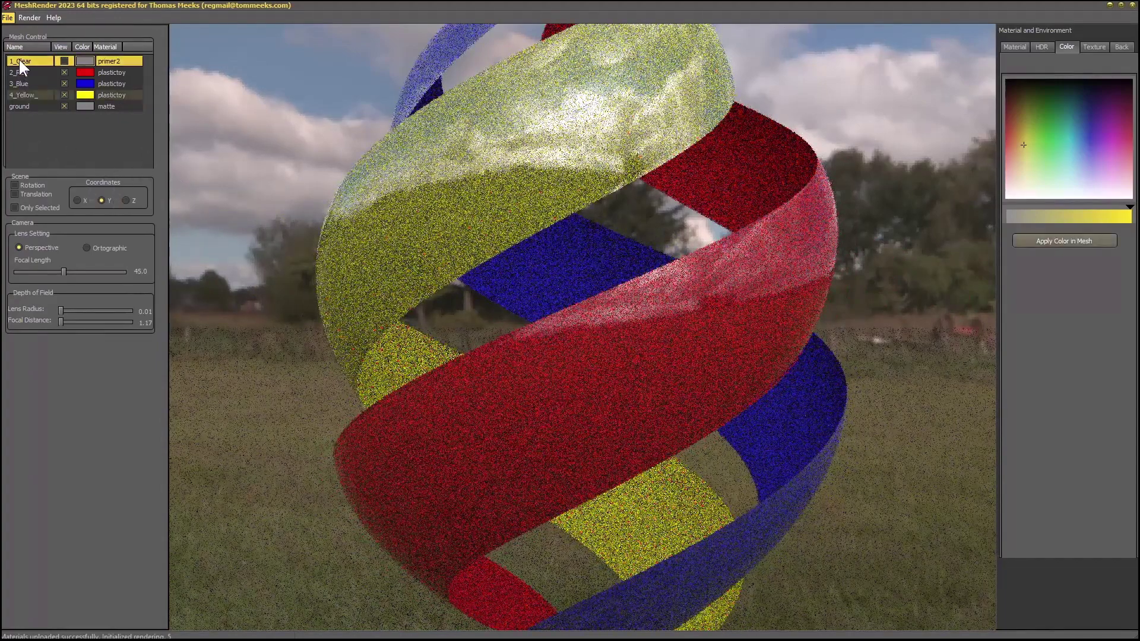
pyautogui.click(64, 60)
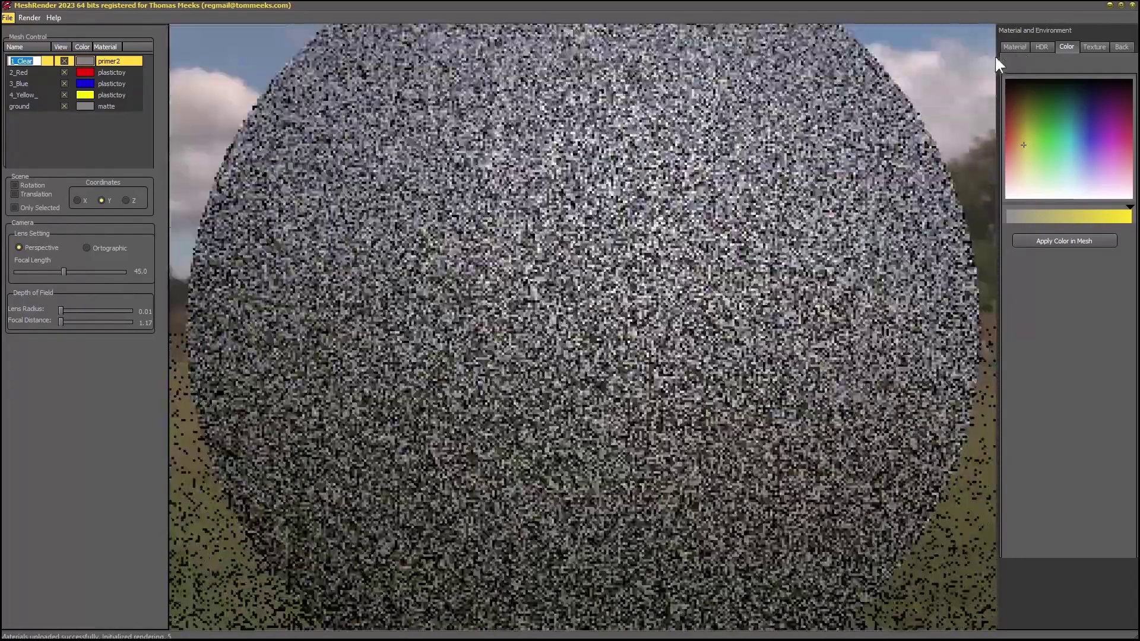
pyautogui.click(1009, 46)
pyautogui.moveTo(1089, 101)
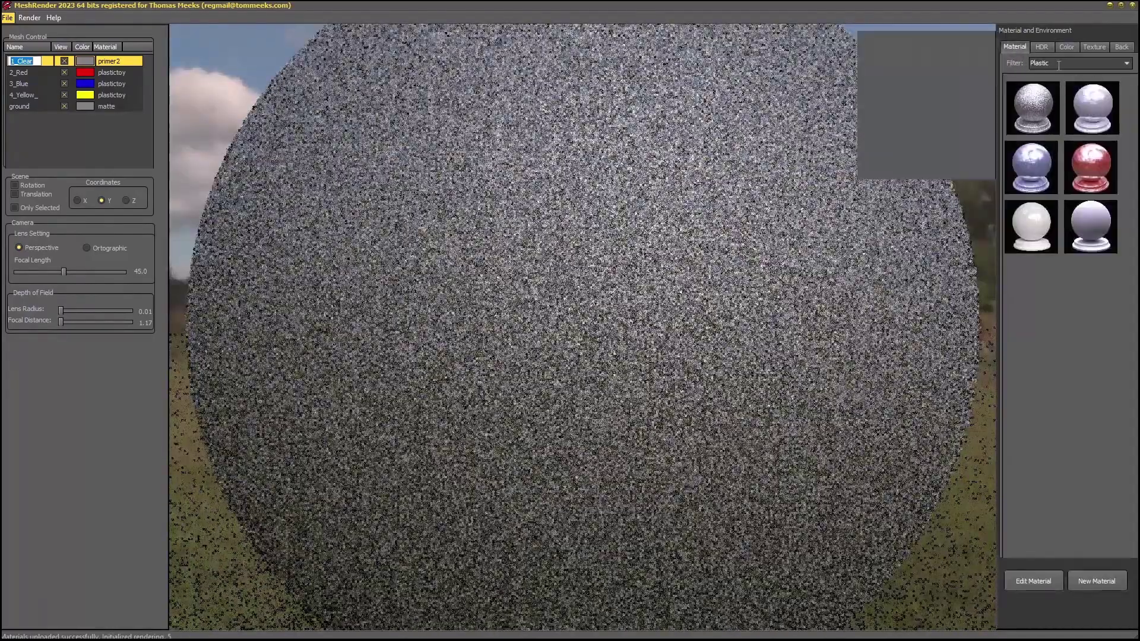
pyautogui.click(1118, 64)
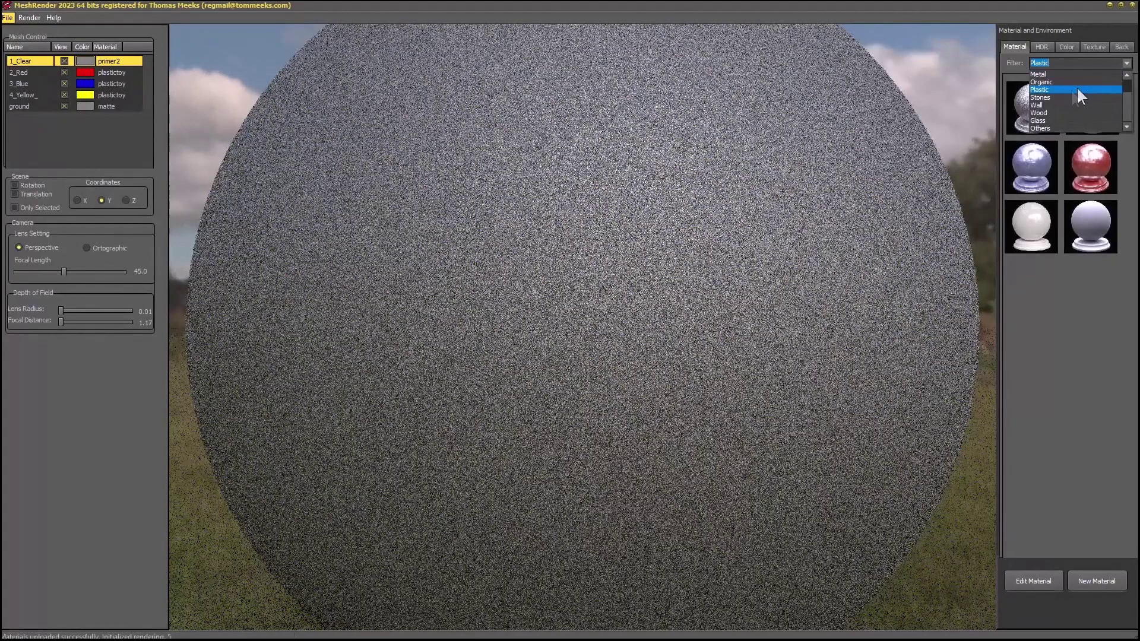
pyautogui.click(1046, 120)
pyautogui.moveTo(1039, 115)
pyautogui.moveTo(1104, 111)
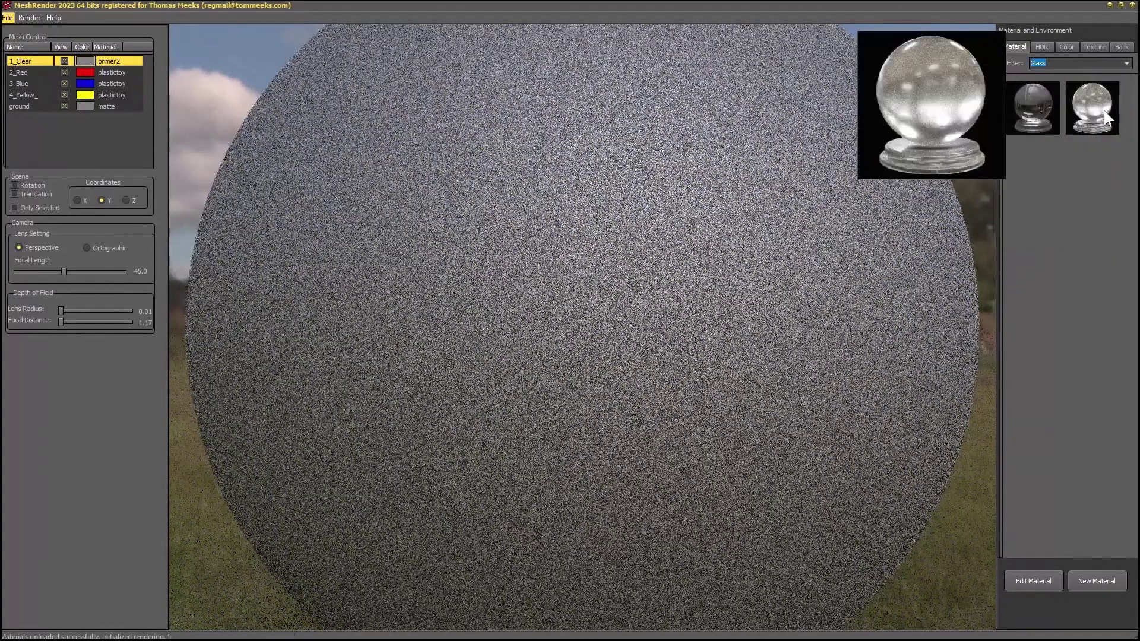
pyautogui.click(1030, 106)
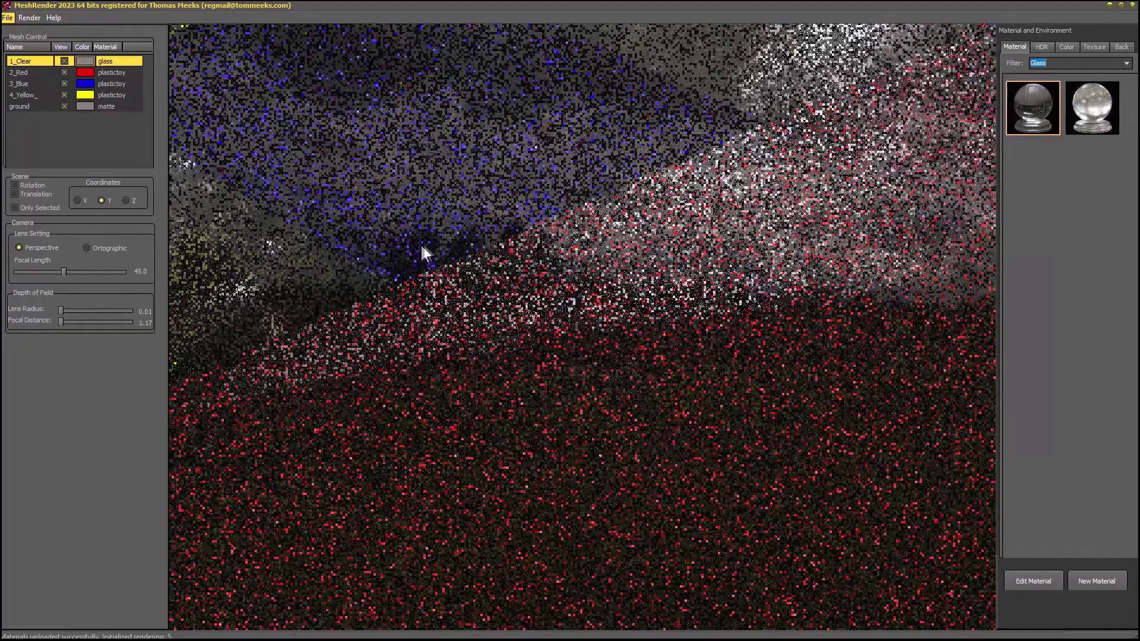
# - Reorient and zoom out to frame the whole glass sphere with its red, blue and yellow bands, then open the Render menu
pyautogui.moveTo(421, 254); pyautogui.dragTo(587, 286)
pyautogui.scroll(-5, 587, 286)
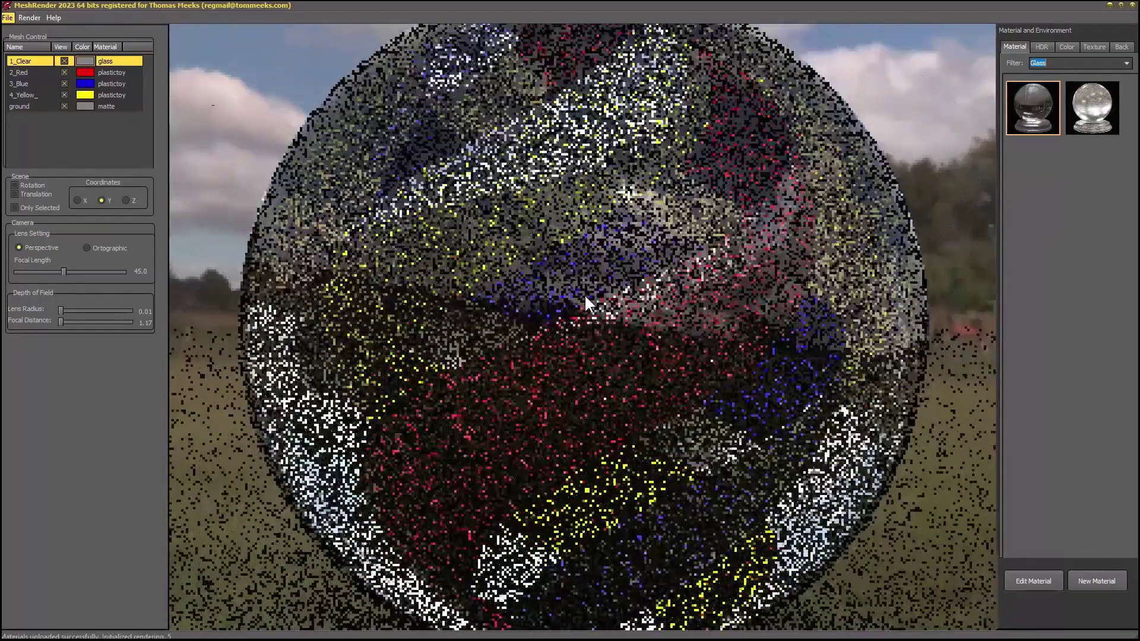
pyautogui.scroll(-4, 586, 301)
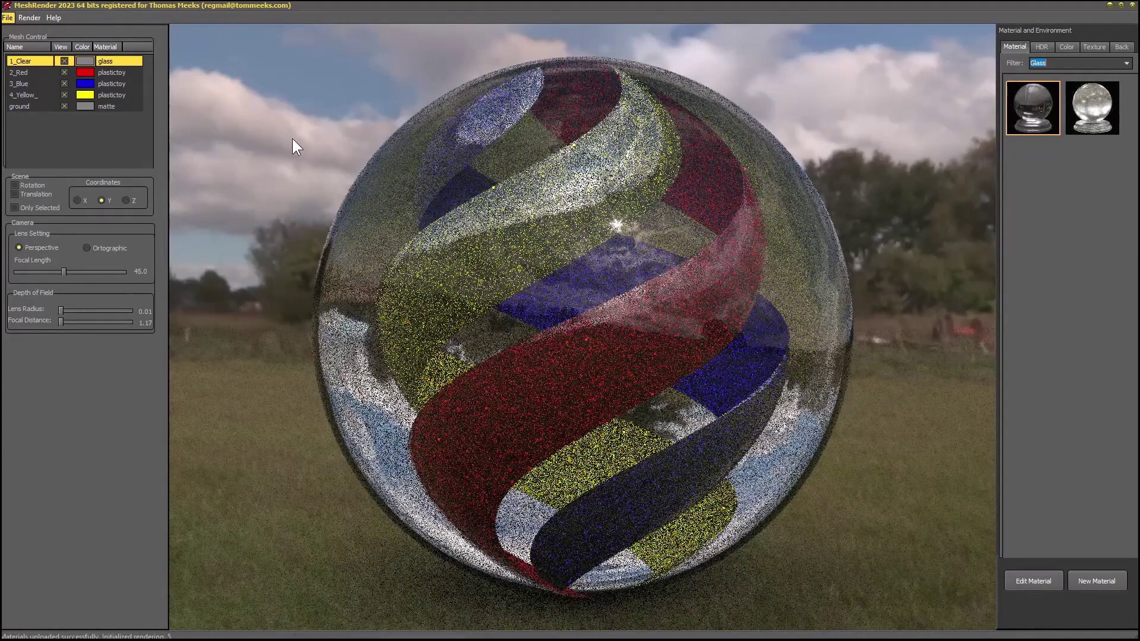
pyautogui.click(30, 16)
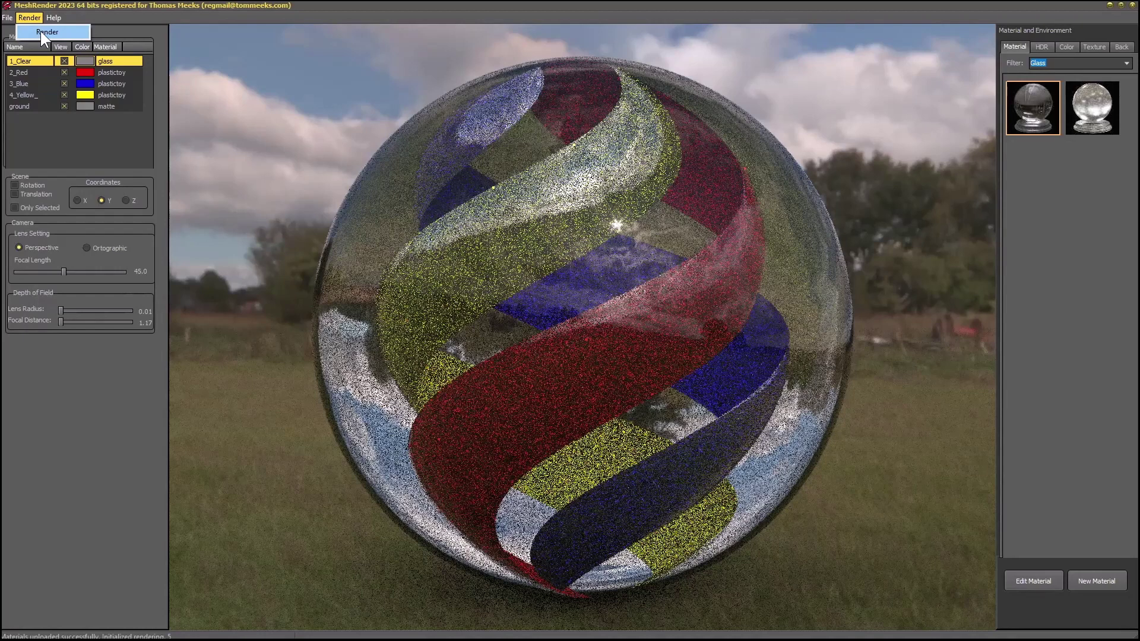
# - Open Render Configuration and name the output image MeshrenderTest01
pyautogui.click(40, 31)
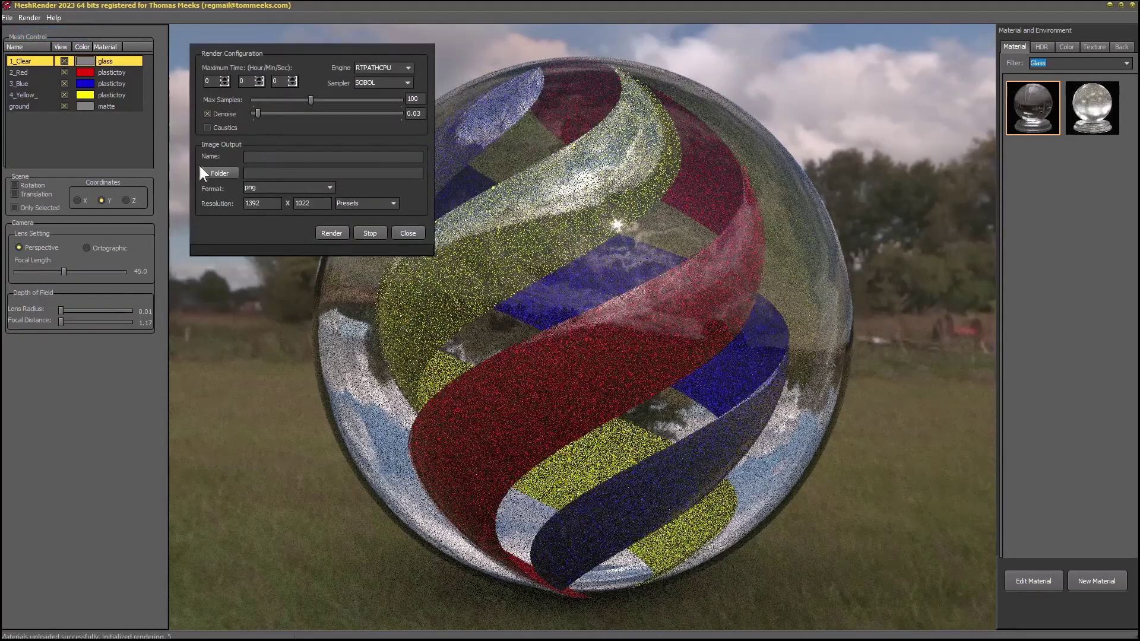
pyautogui.click(267, 160)
pyautogui.write('MeshrenderT')
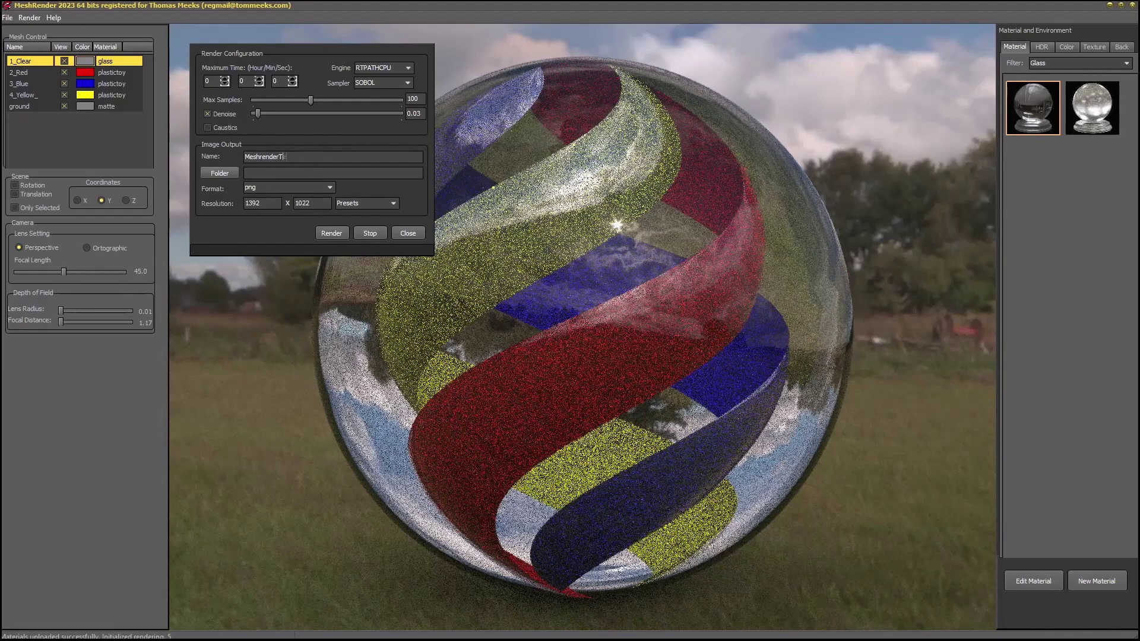
pyautogui.write('est01')
# - Set the image save folder to E:\MeshRender Tests
pyautogui.click(213, 172)
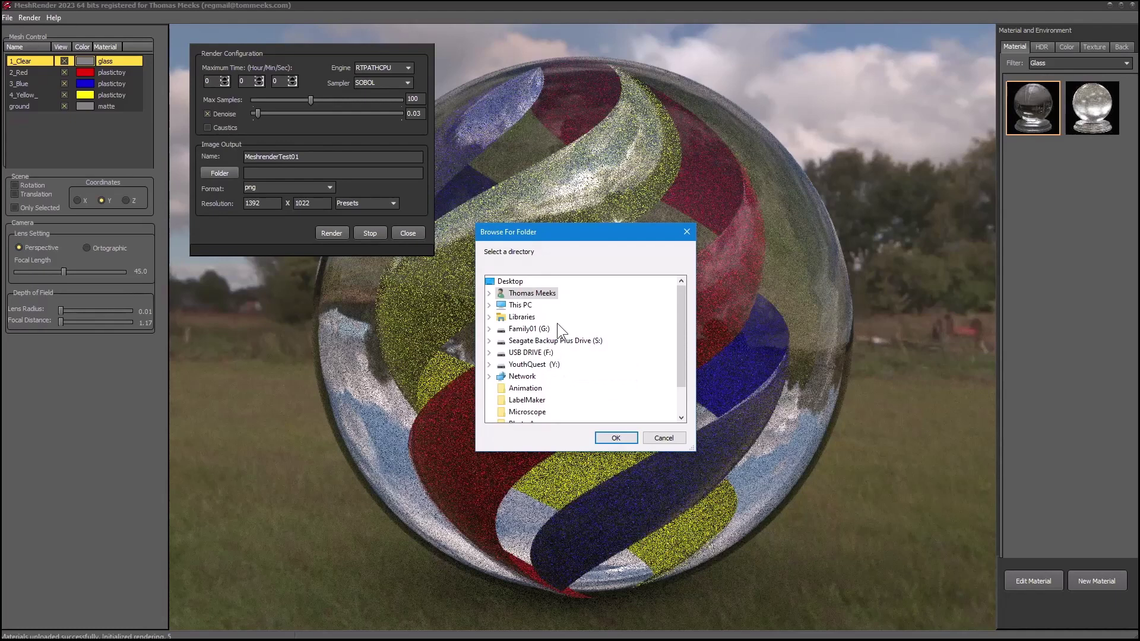
pyautogui.doubleClick(521, 305)
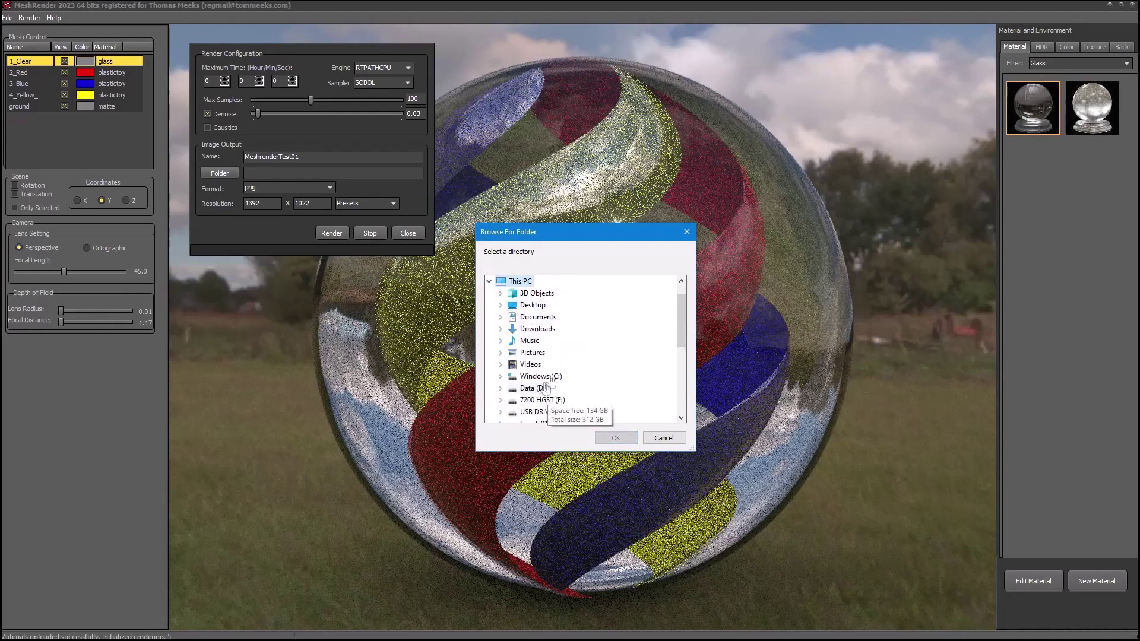
pyautogui.doubleClick(542, 399)
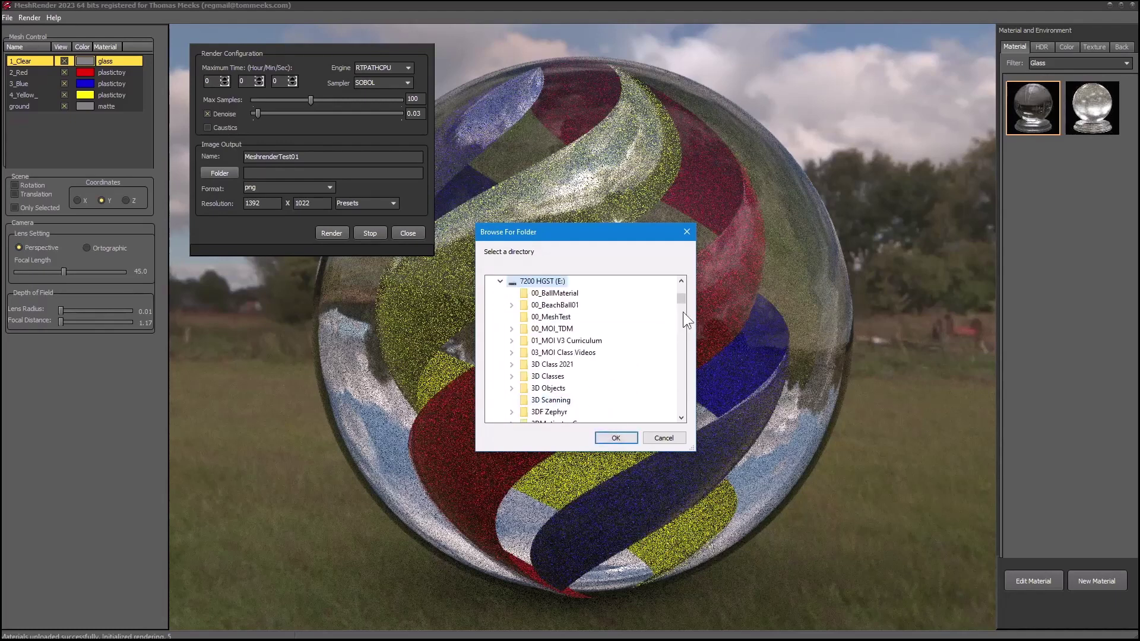
pyautogui.moveTo(683, 297); pyautogui.dragTo(678, 349)
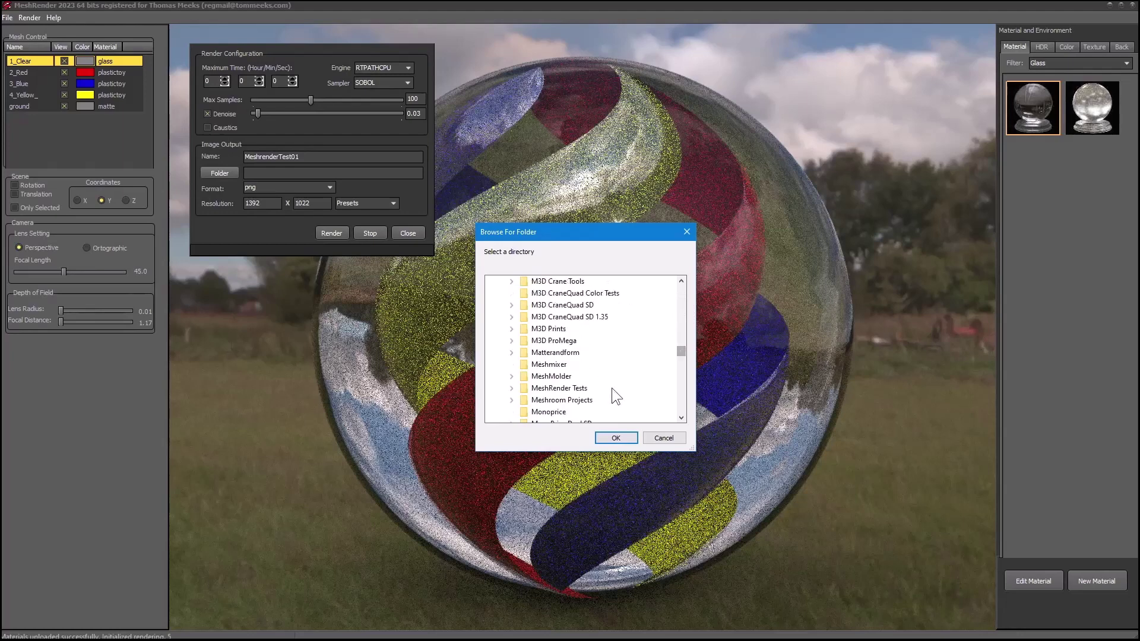
pyautogui.doubleClick(571, 389)
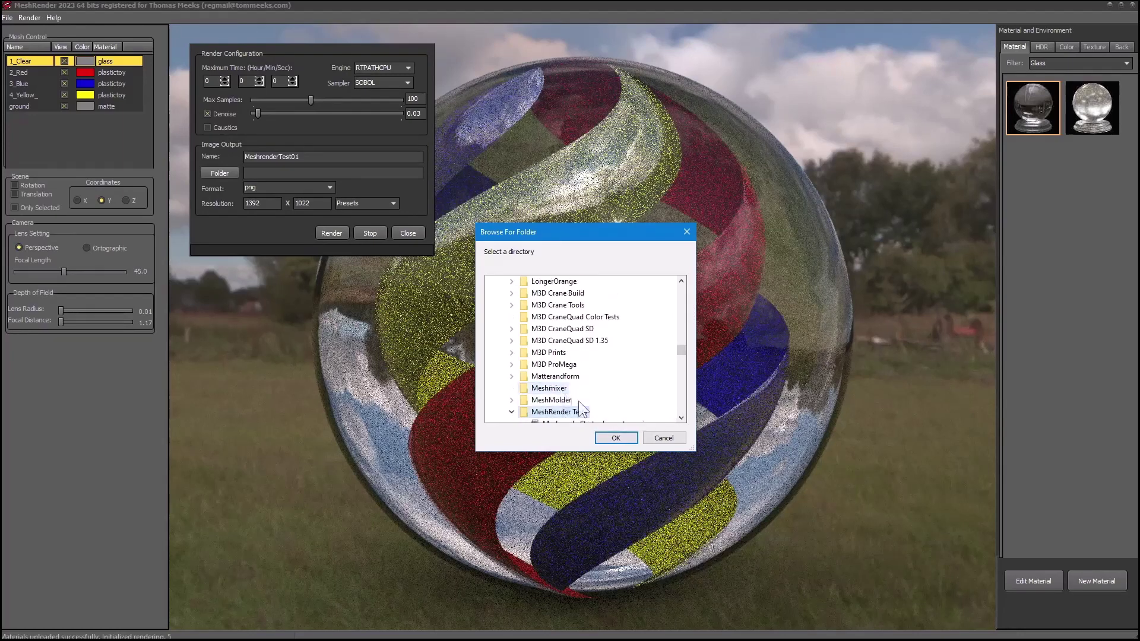
pyautogui.click(618, 440)
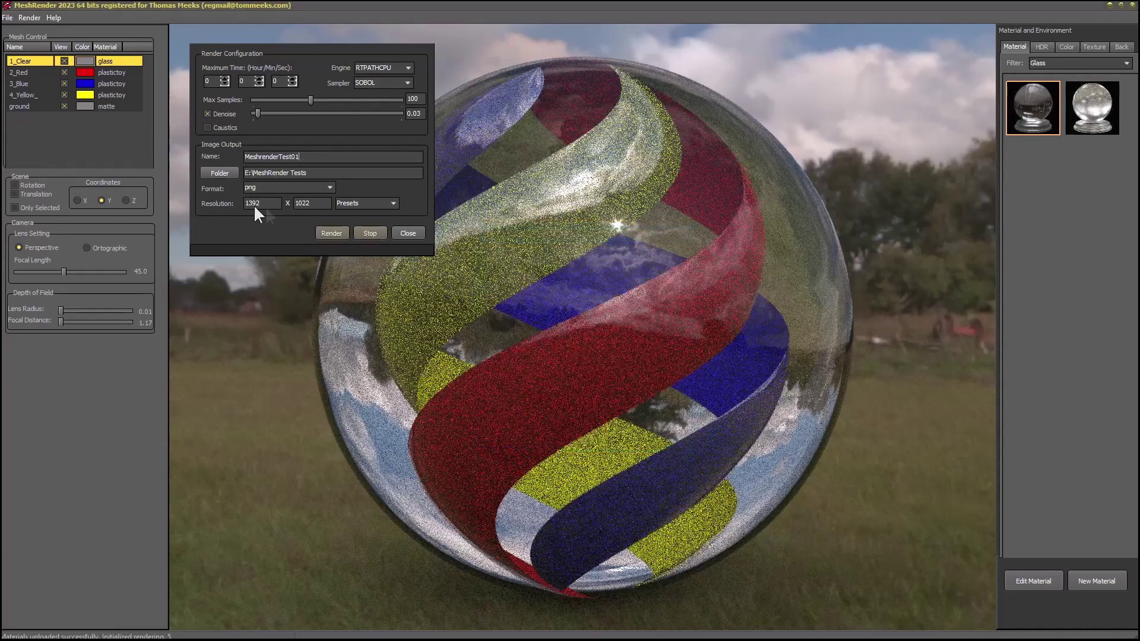
# - Raise the maximum render time to 5 minutes
pyautogui.click(258, 77)
pyautogui.click(258, 77)
pyautogui.click(258, 78)
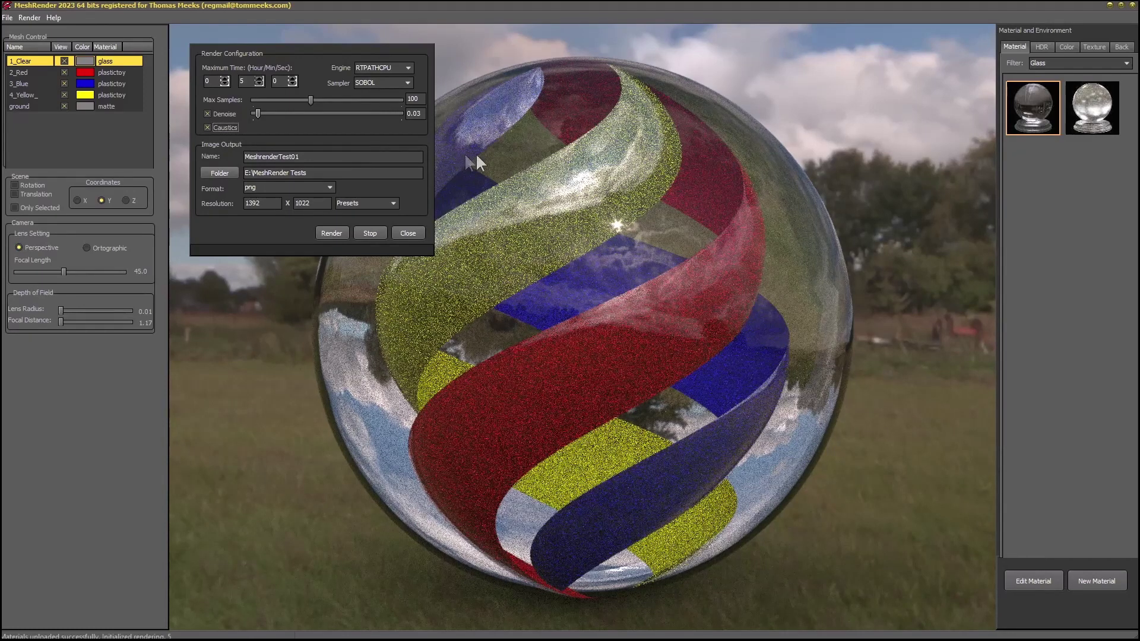
# - Start the final render of the glass sphere scene and let it complete
pyautogui.click(330, 233)
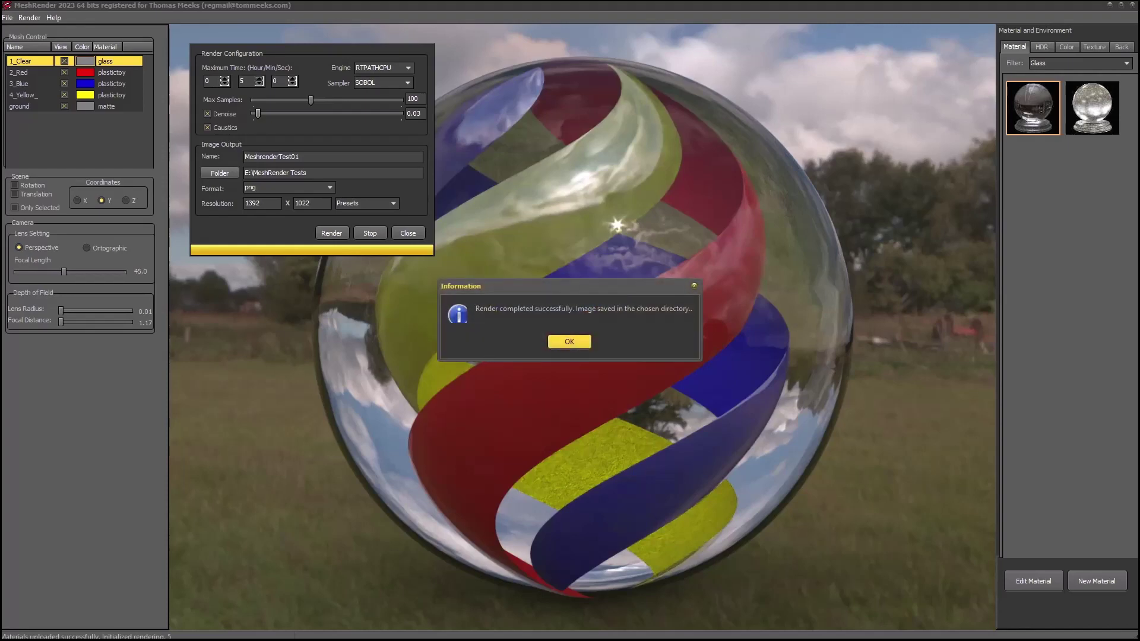
# - Dismiss the completion message and select MeshrenderTest01.png in the MeshRender Tests folder
pyautogui.click(567, 341)
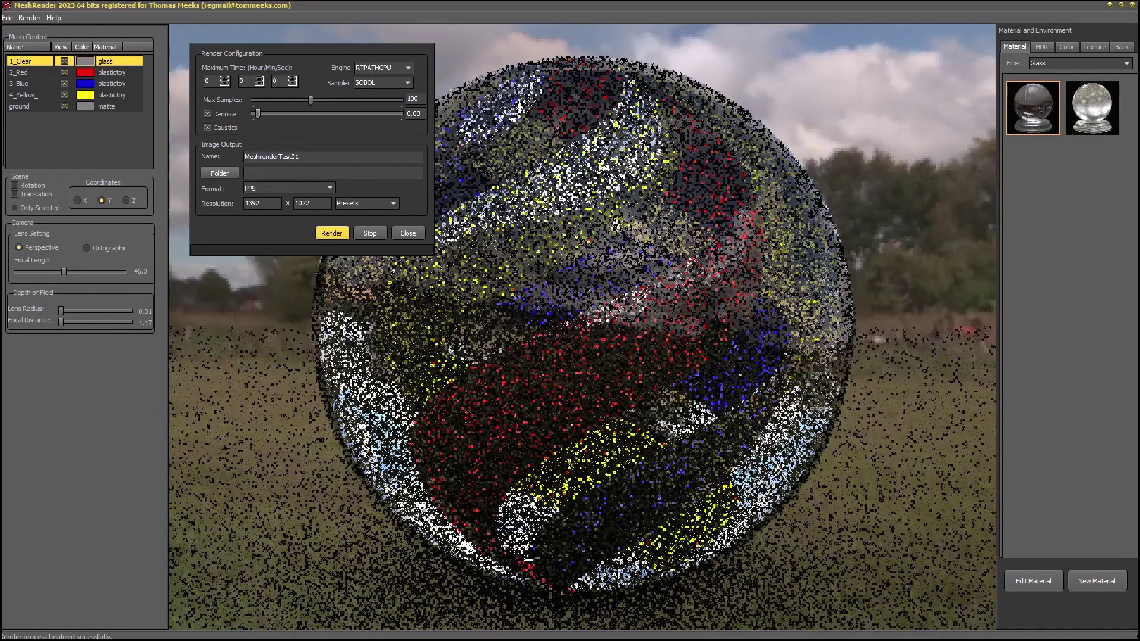
pyautogui.moveTo(0, 178); pyautogui.dragTo(538, 136)
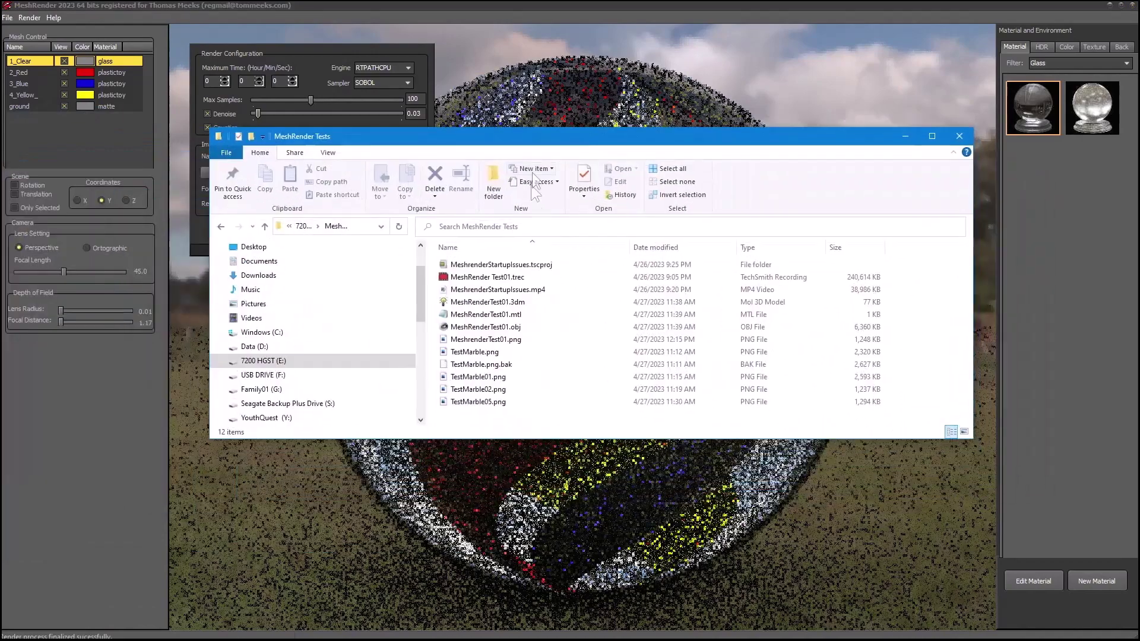
pyautogui.click(489, 342)
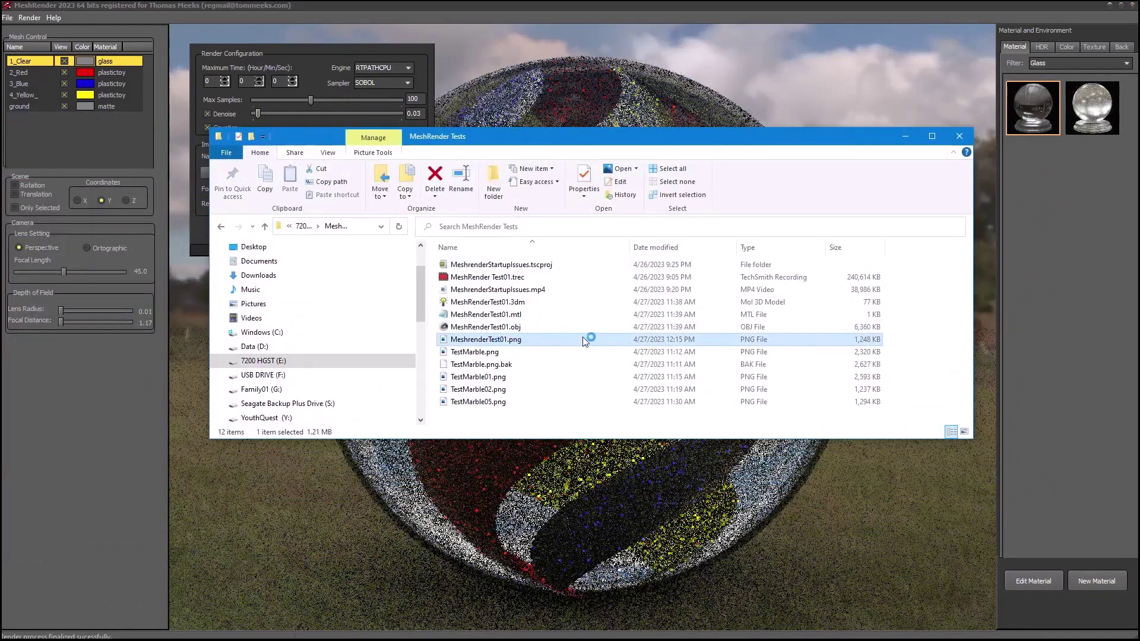